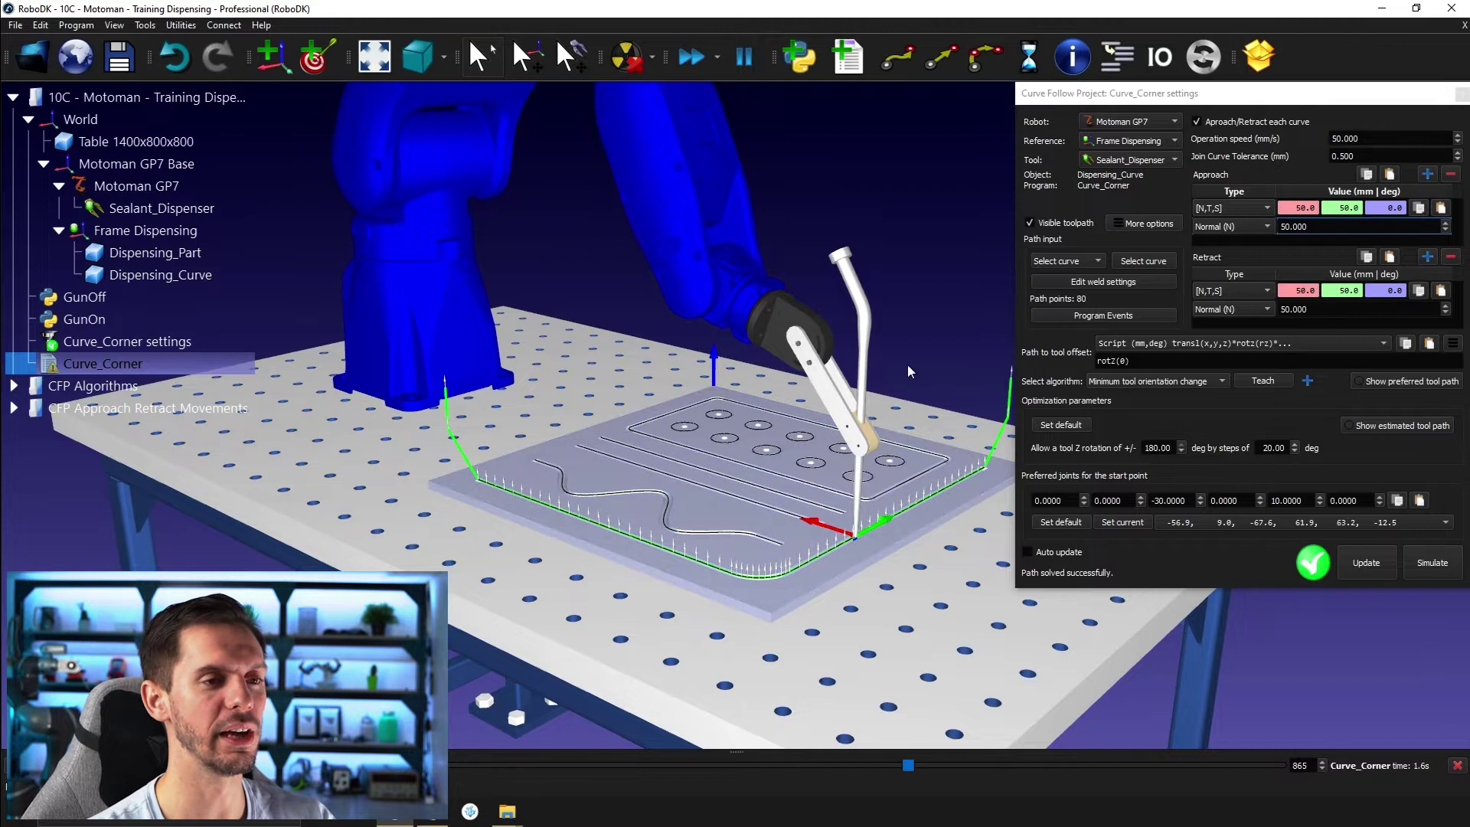
# Step: Close the Curve_Corner curve follow settings and move the robot up, clear of the dispensing part
pyautogui.click(1463, 96)
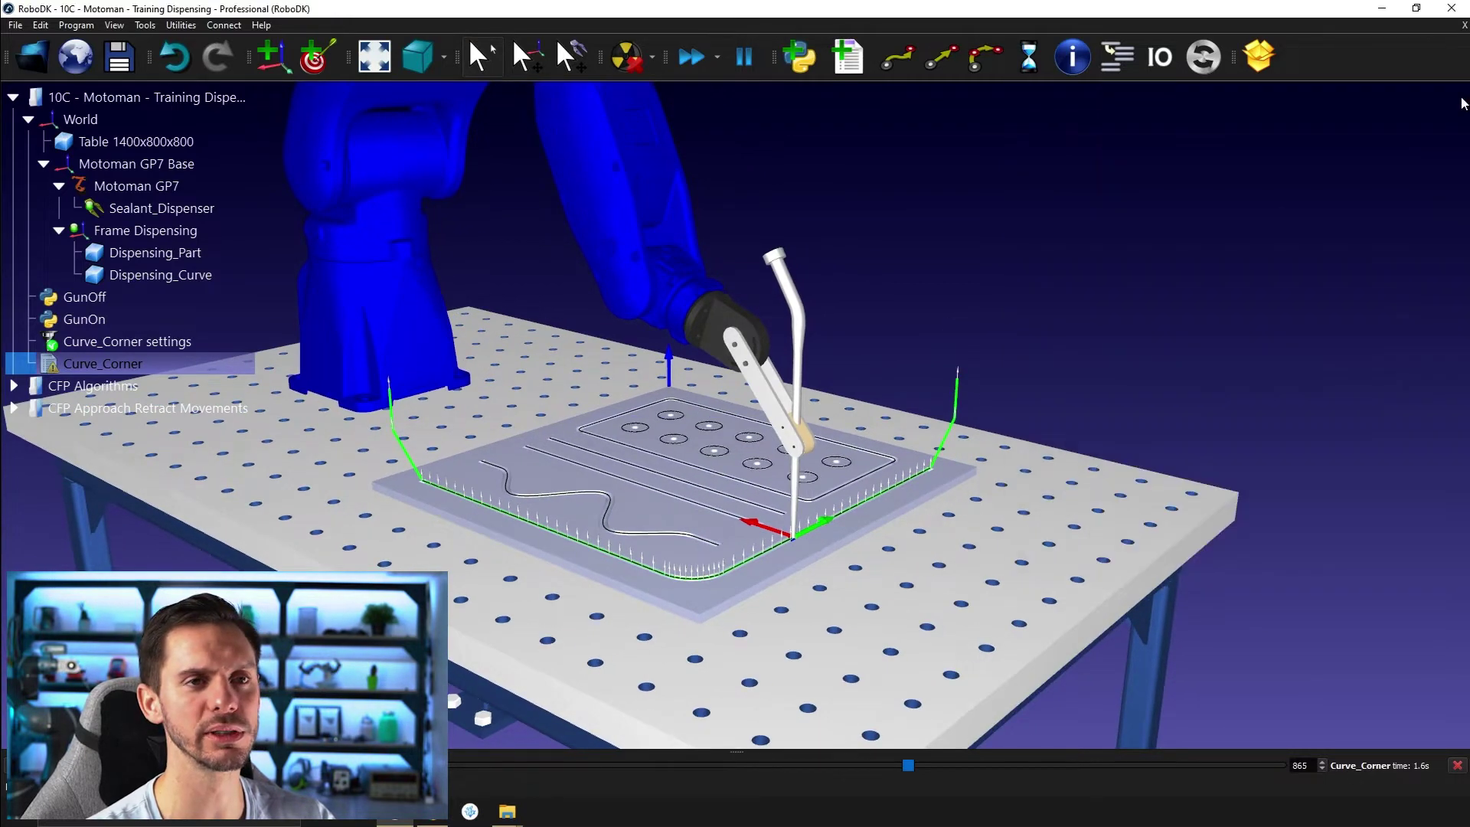
pyautogui.moveTo(721, 385); pyautogui.dragTo(812, 392, button='middle')
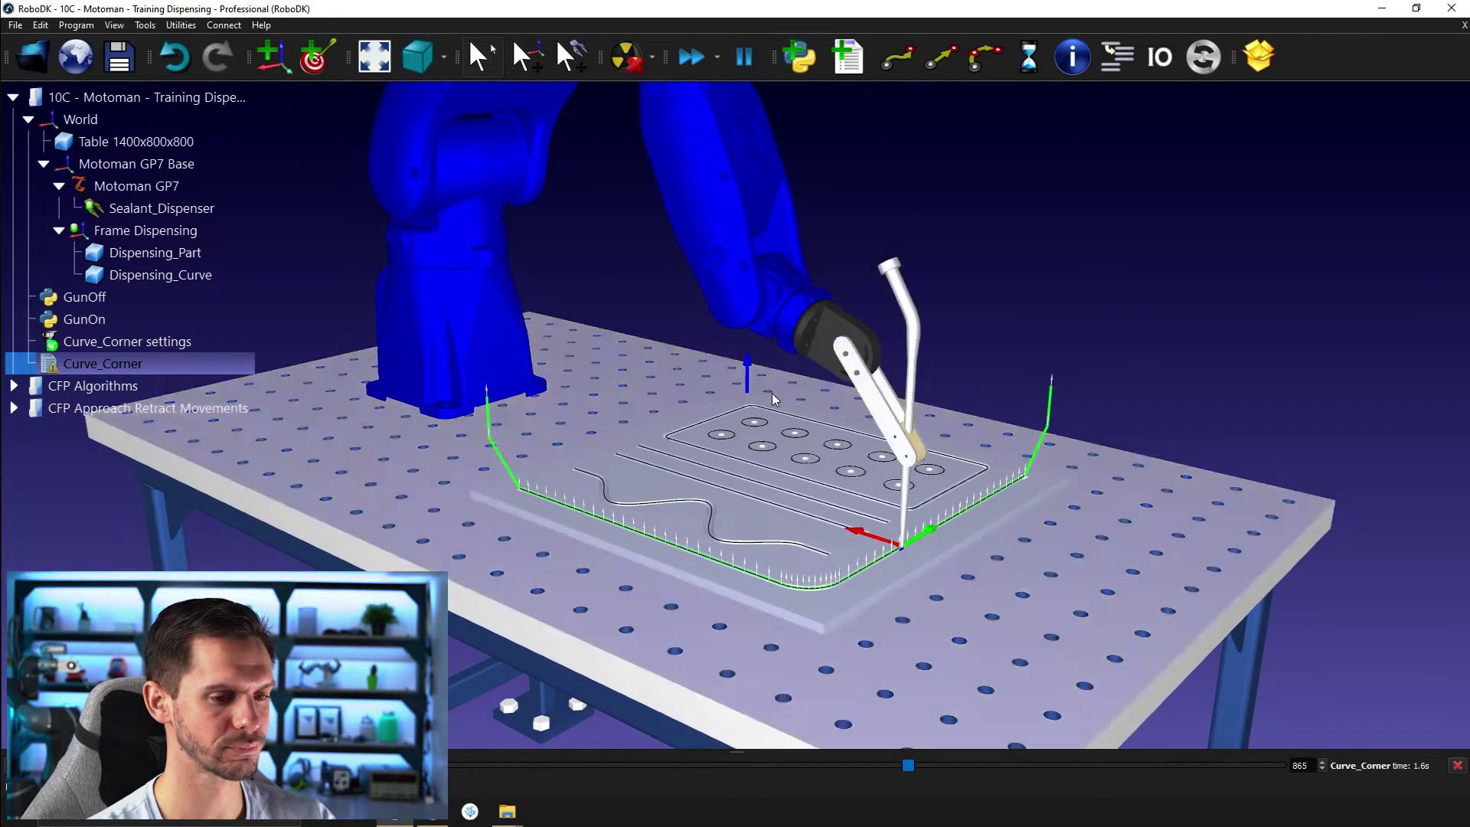
pyautogui.rightClick(717, 236)
pyautogui.click(764, 451)
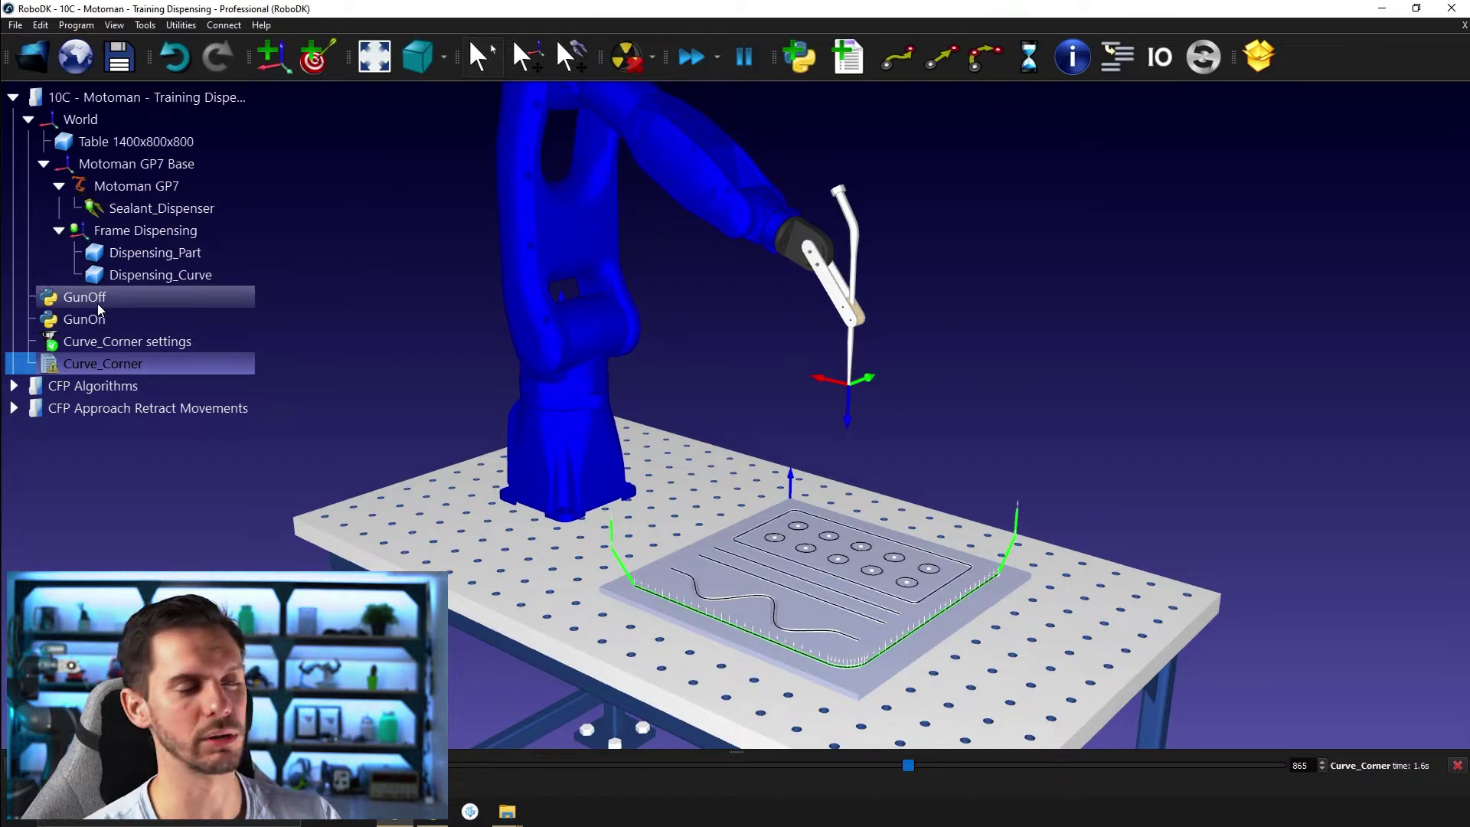
pyautogui.click(342, 301)
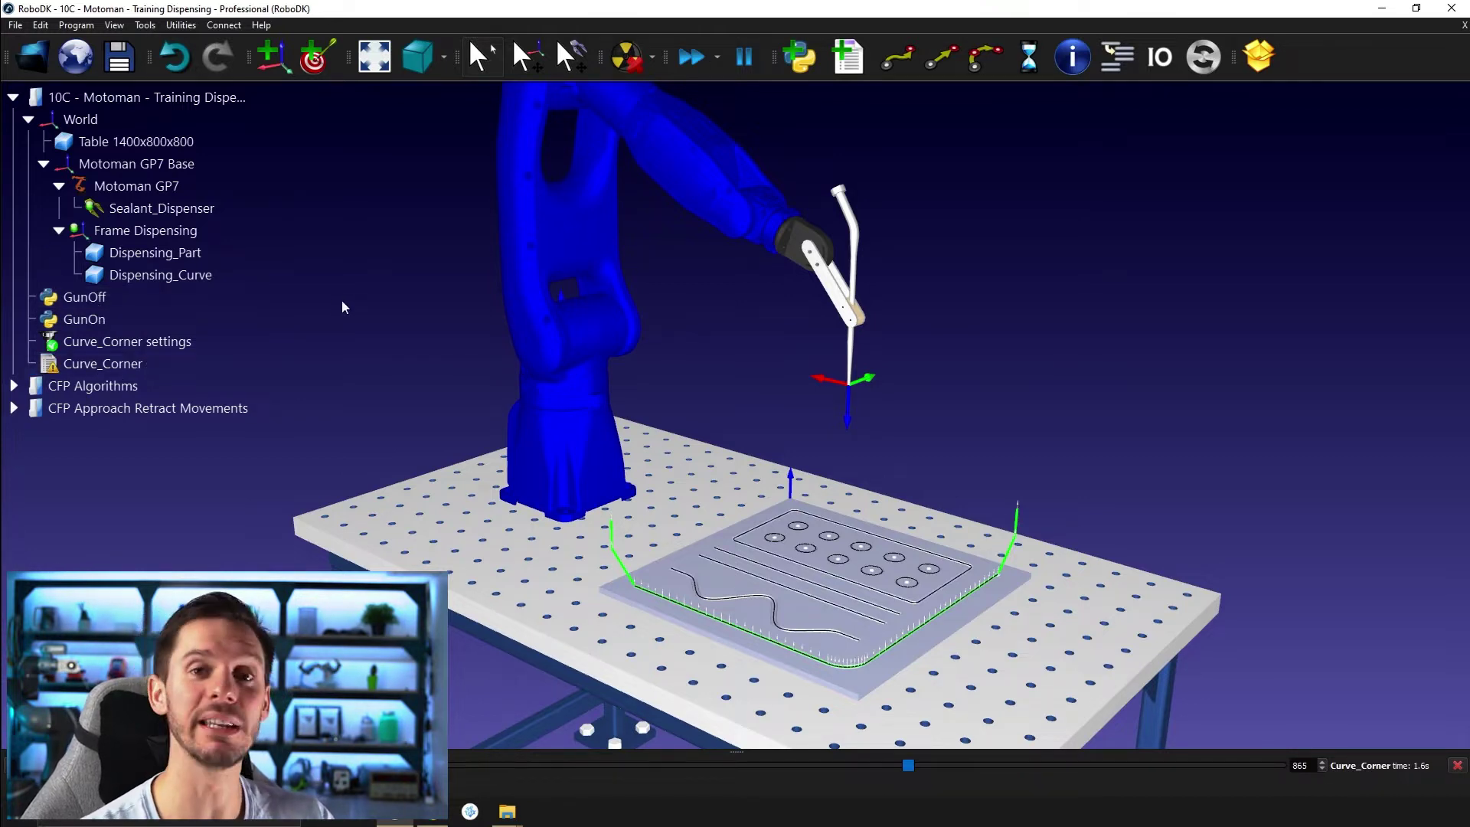
# Step: Run the GunOn script and move the robot's tool by hand through the air to trace a test spray
pyautogui.click(121, 315)
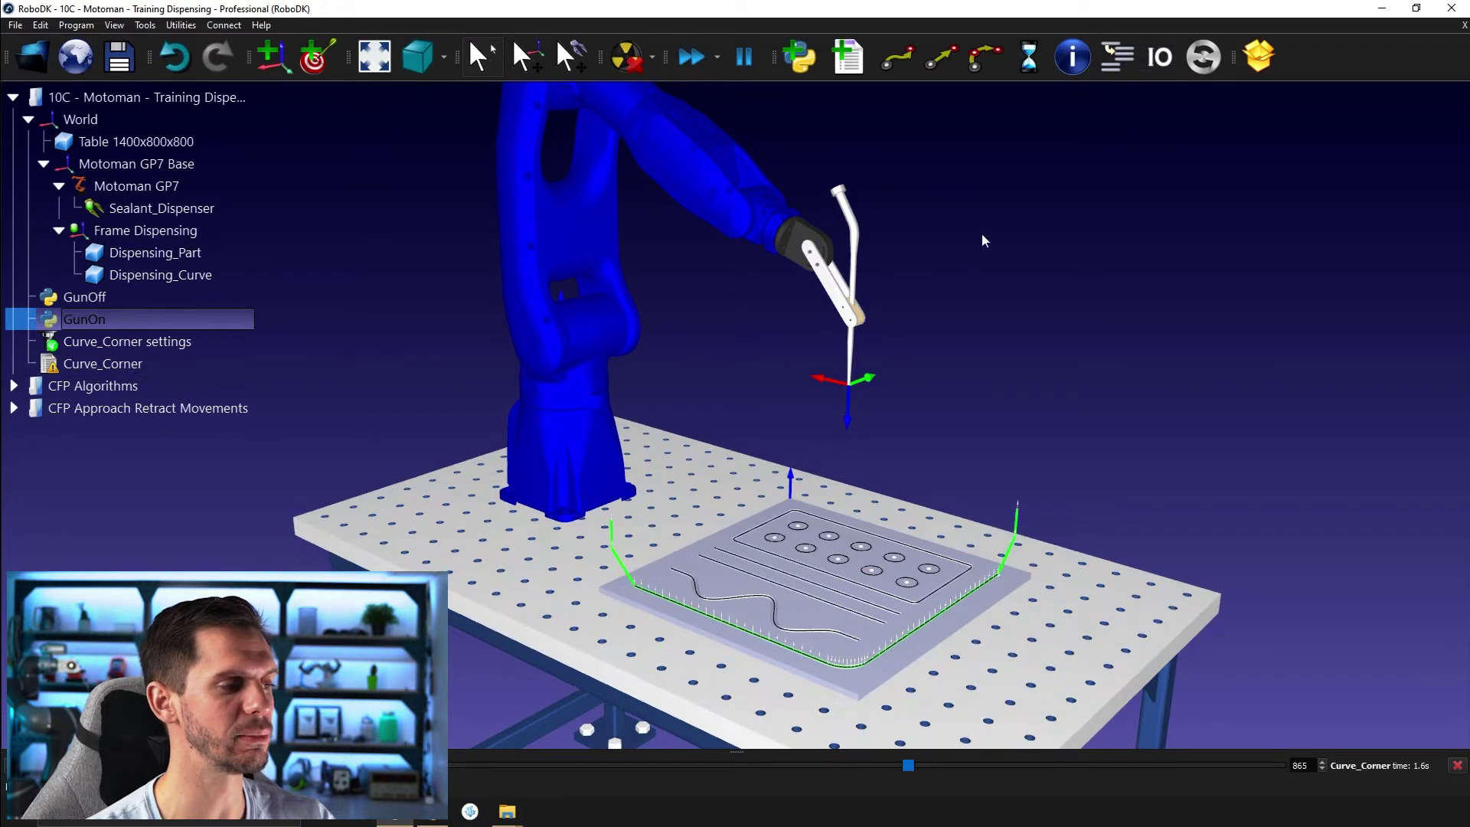
pyautogui.scroll(2, 879, 378)
pyautogui.moveTo(867, 381)
pyautogui.keyDown('alt'); pyautogui.mouseDown()
pyautogui.moveTo(732, 471)
pyautogui.moveTo(1013, 351)
pyautogui.moveTo(913, 435)
pyautogui.moveTo(908, 481)
pyautogui.moveTo(926, 245)
pyautogui.moveTo(930, 325)
pyautogui.moveTo(947, 248)
pyautogui.moveTo(770, 318)
pyautogui.moveTo(728, 359)
pyautogui.moveTo(726, 417)
pyautogui.mouseUp(); pyautogui.keyUp('alt')
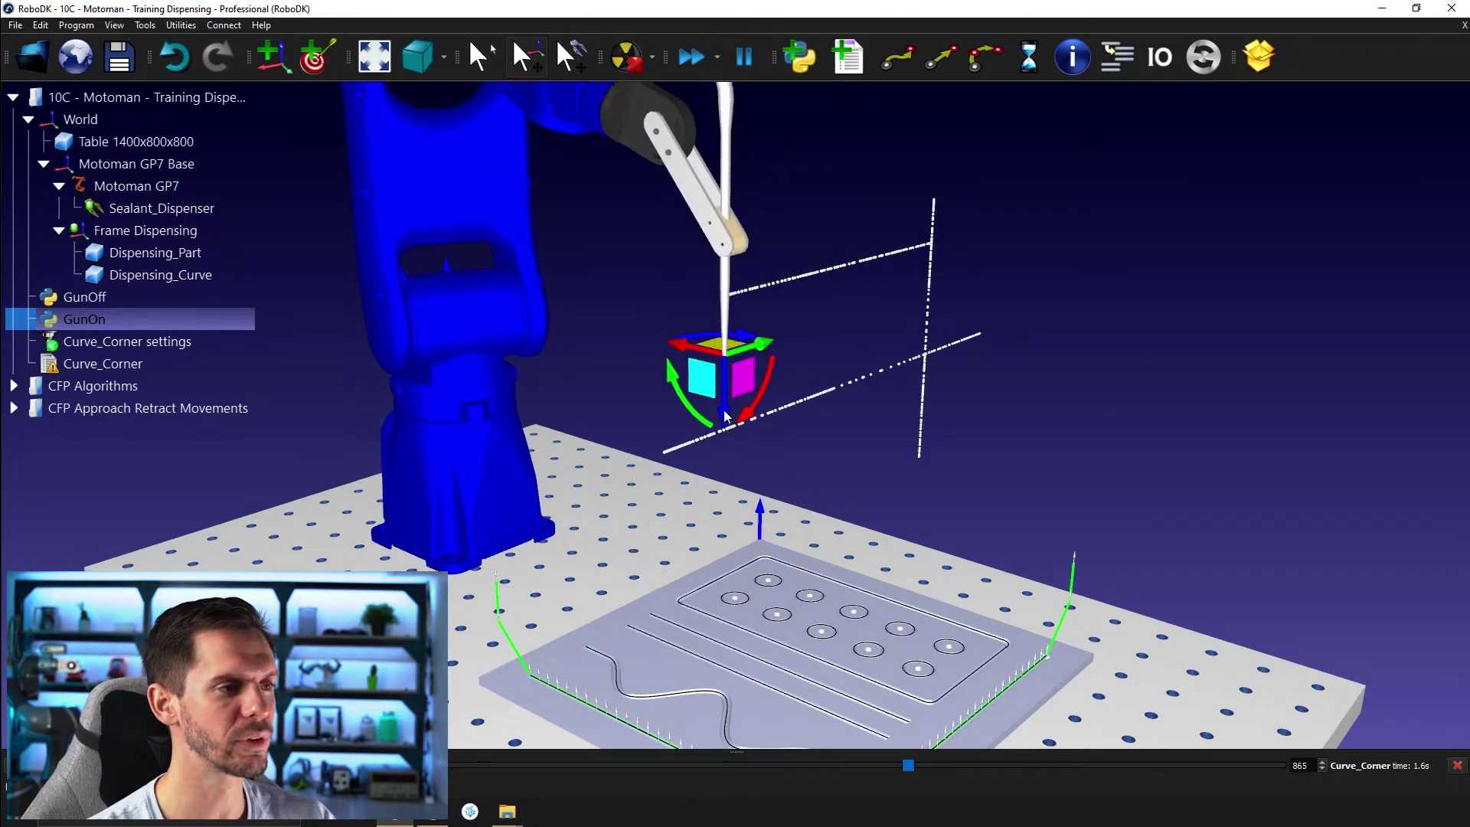
# Step: Run the GunOff script, move the tool toward the robot base to test it, and clear the spray trace
pyautogui.click(141, 301)
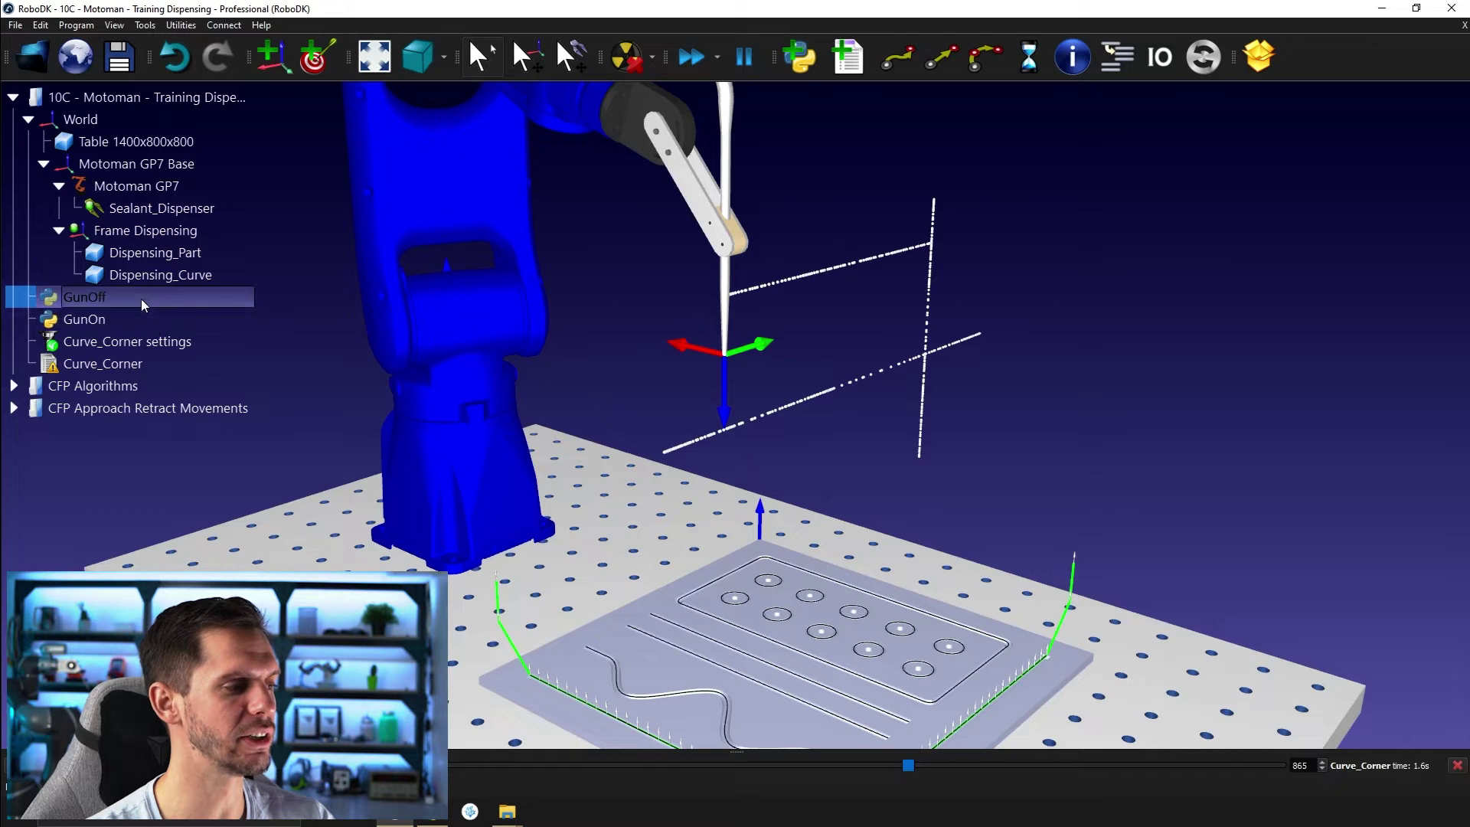
pyautogui.keyDown('alt'); pyautogui.moveTo(769, 340); pyautogui.dragTo(585, 401); pyautogui.keyUp('alt')
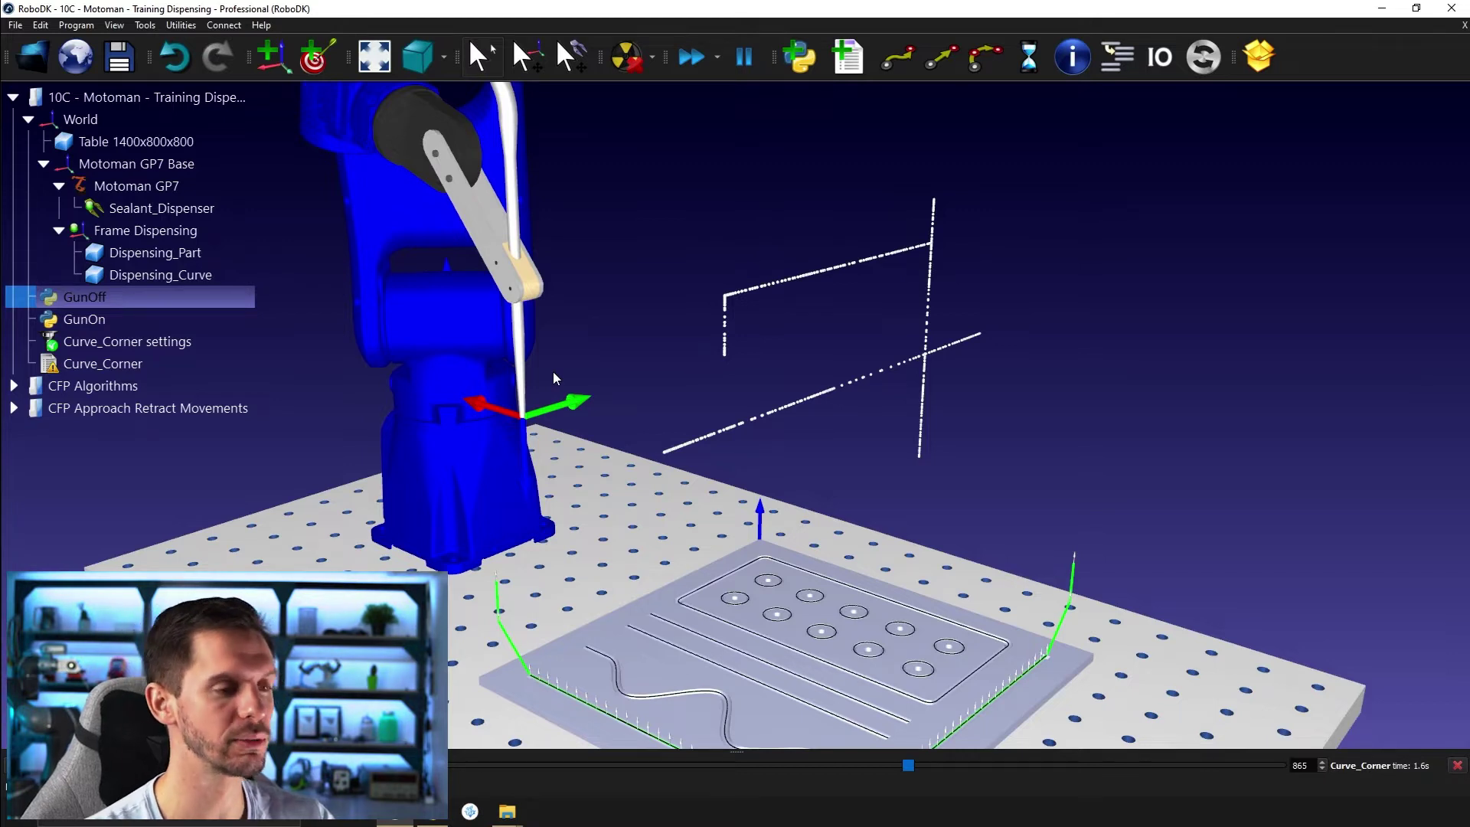
pyautogui.press('Escape')
pyautogui.press('Escape')
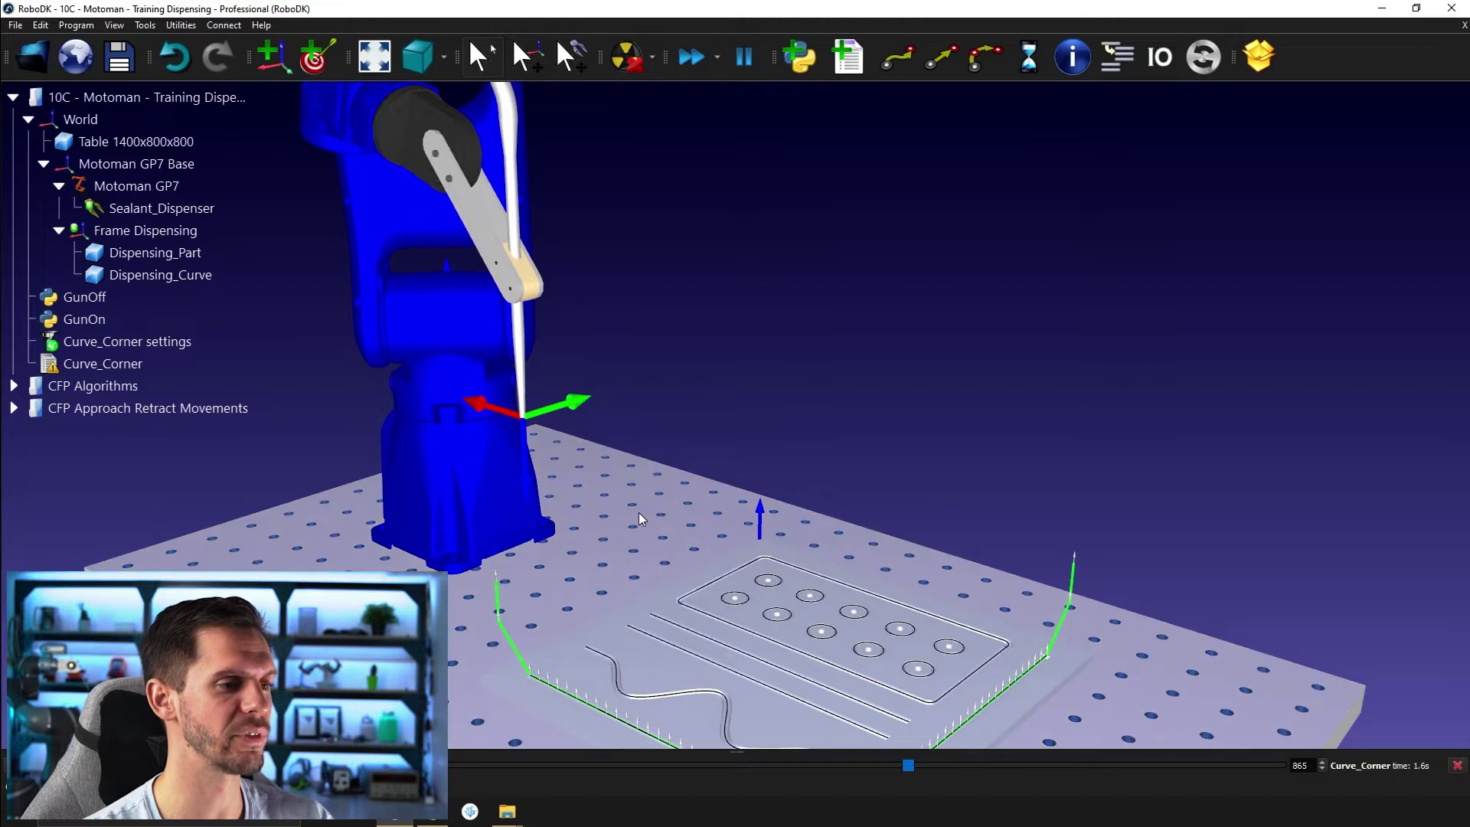
# Step: Examine the approach, curve and retract sections of the Curve_Corner toolpath on the dispensing part
pyautogui.moveTo(637, 515); pyautogui.dragTo(668, 457, button='middle')
pyautogui.moveTo(668, 457); pyautogui.dragTo(581, 622)
pyautogui.scroll(5, 582, 610)
pyautogui.scroll(2, 585, 605)
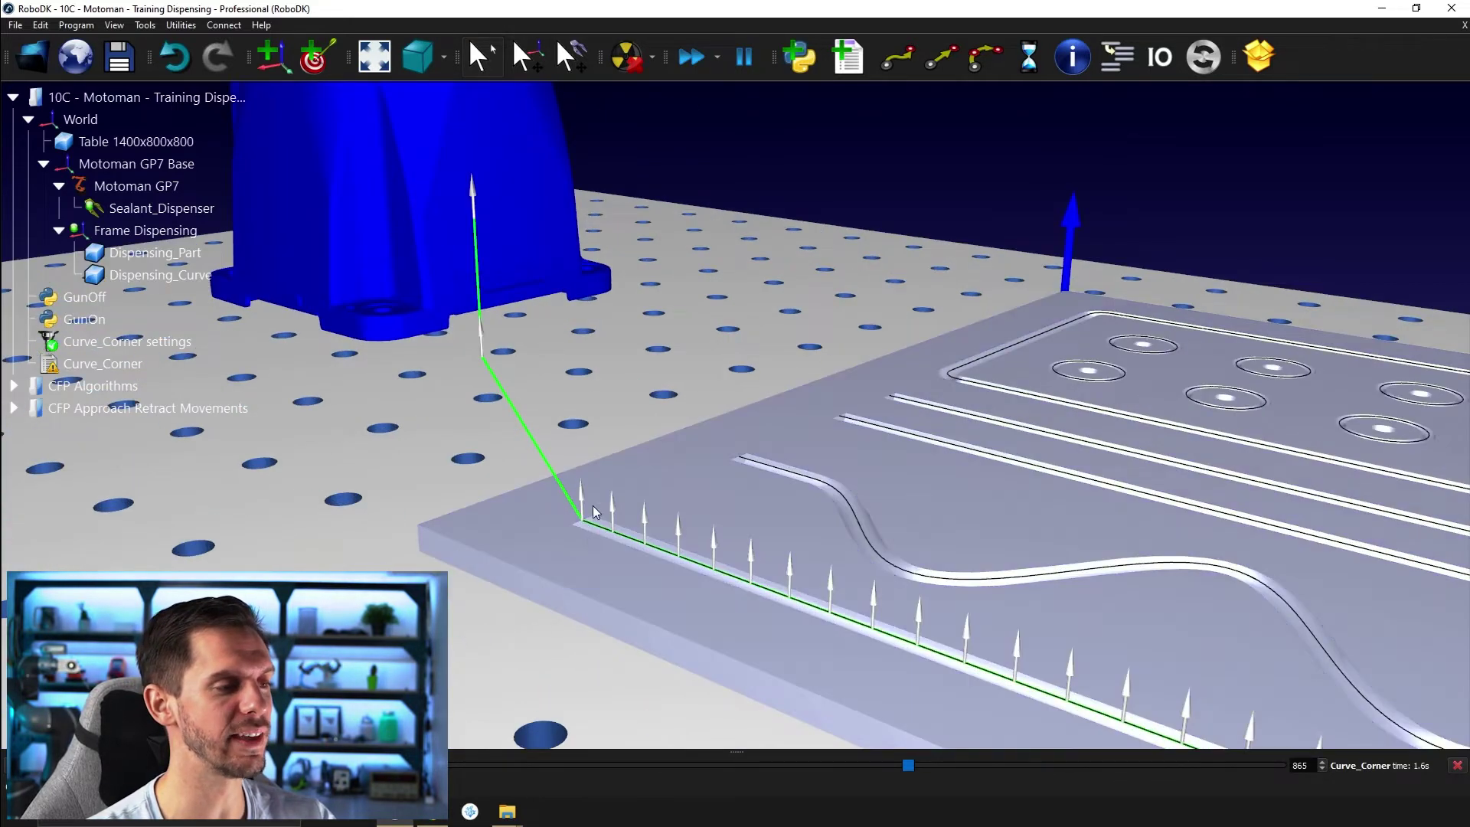
pyautogui.scroll(-3, 597, 529)
pyautogui.moveTo(727, 573); pyautogui.dragTo(540, 613, button='middle')
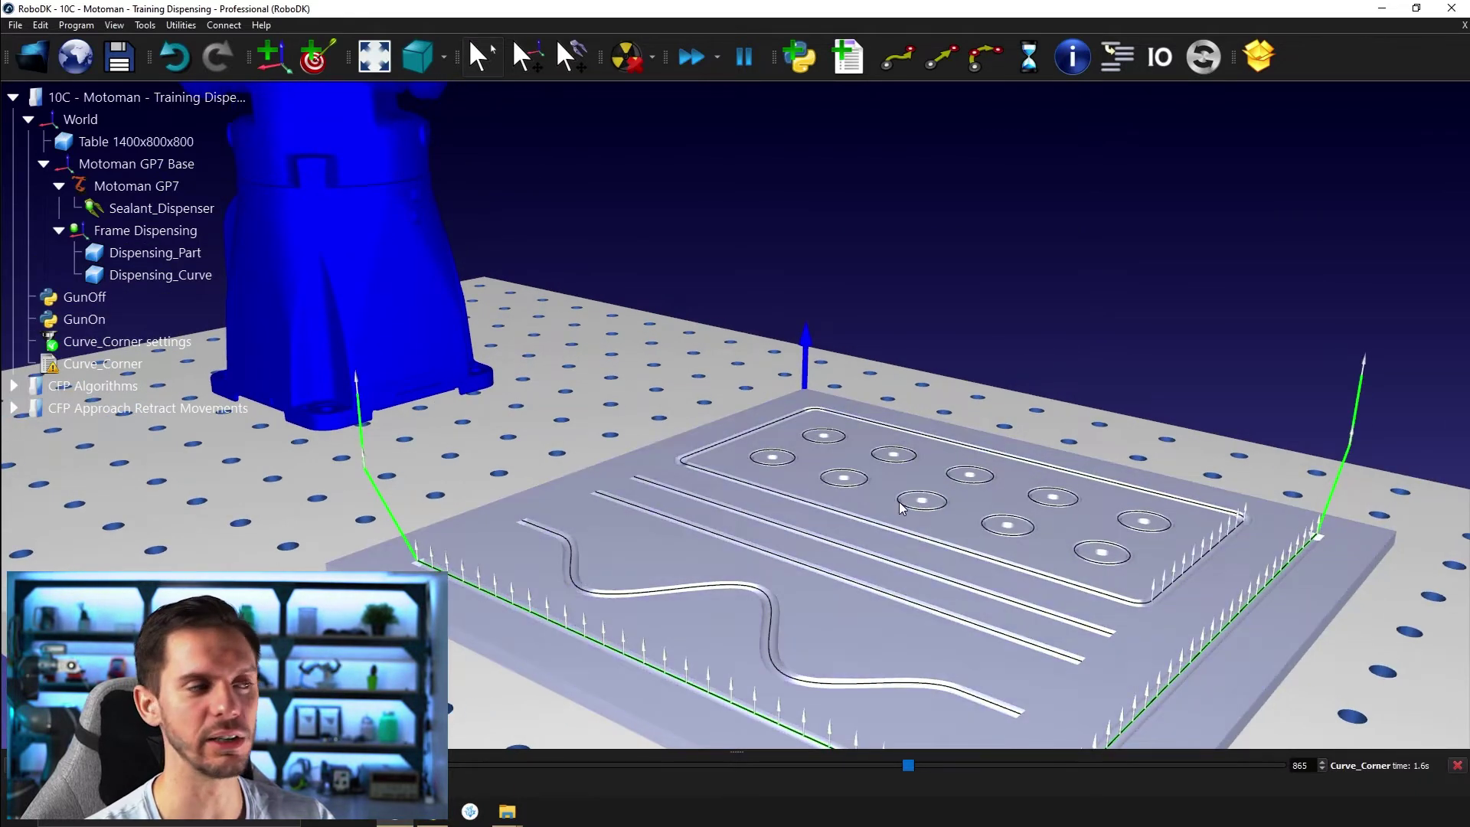
pyautogui.scroll(-2, 573, 529)
pyautogui.scroll(-2, 573, 528)
pyautogui.moveTo(573, 529); pyautogui.dragTo(638, 593, button='middle')
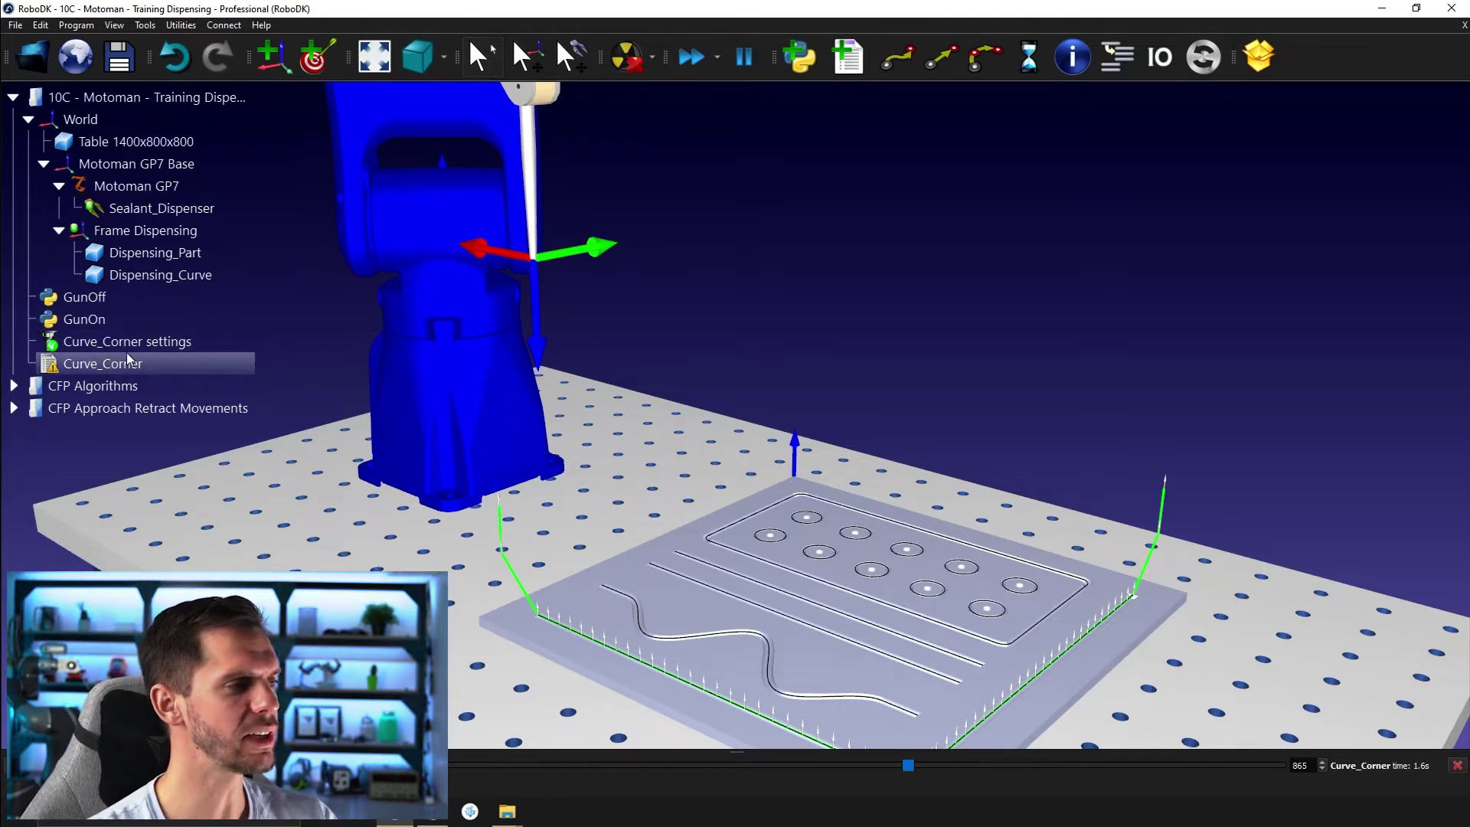
# Step: Show the instructions of the Curve_Corner program and look through its speed and movement instructions
pyautogui.rightClick(80, 372)
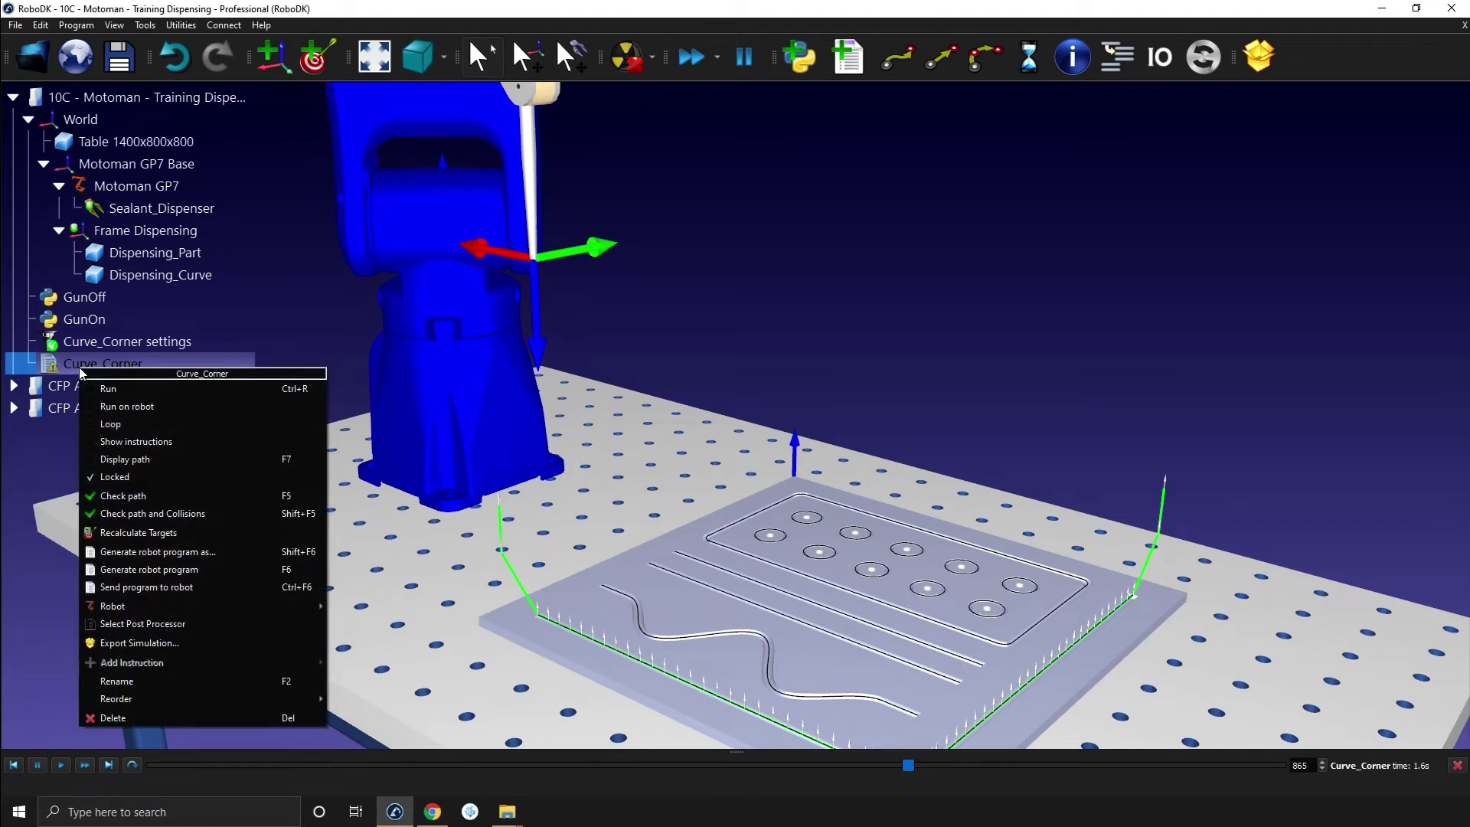
pyautogui.click(147, 441)
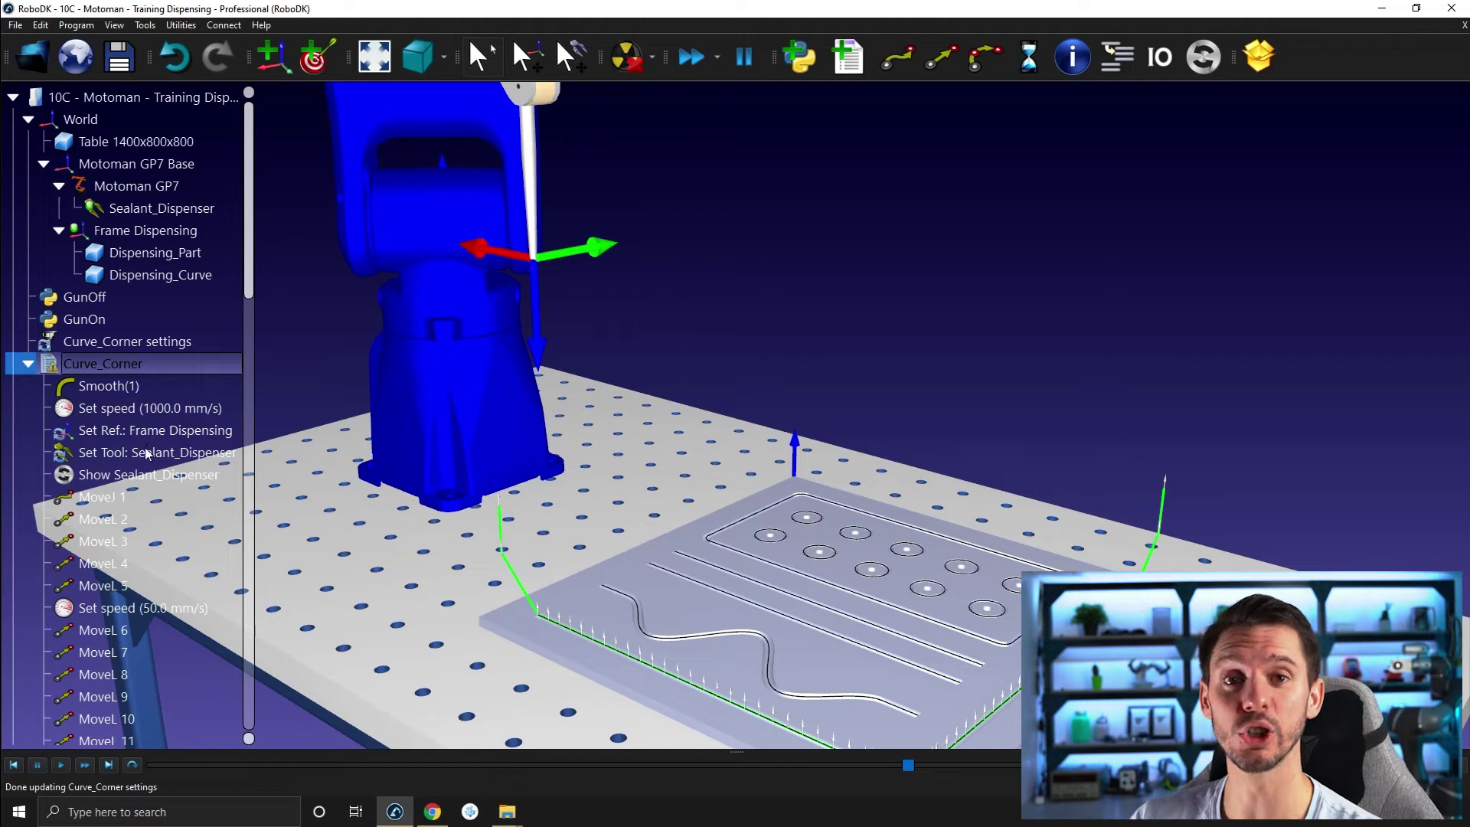
pyautogui.scroll(-2, 146, 425)
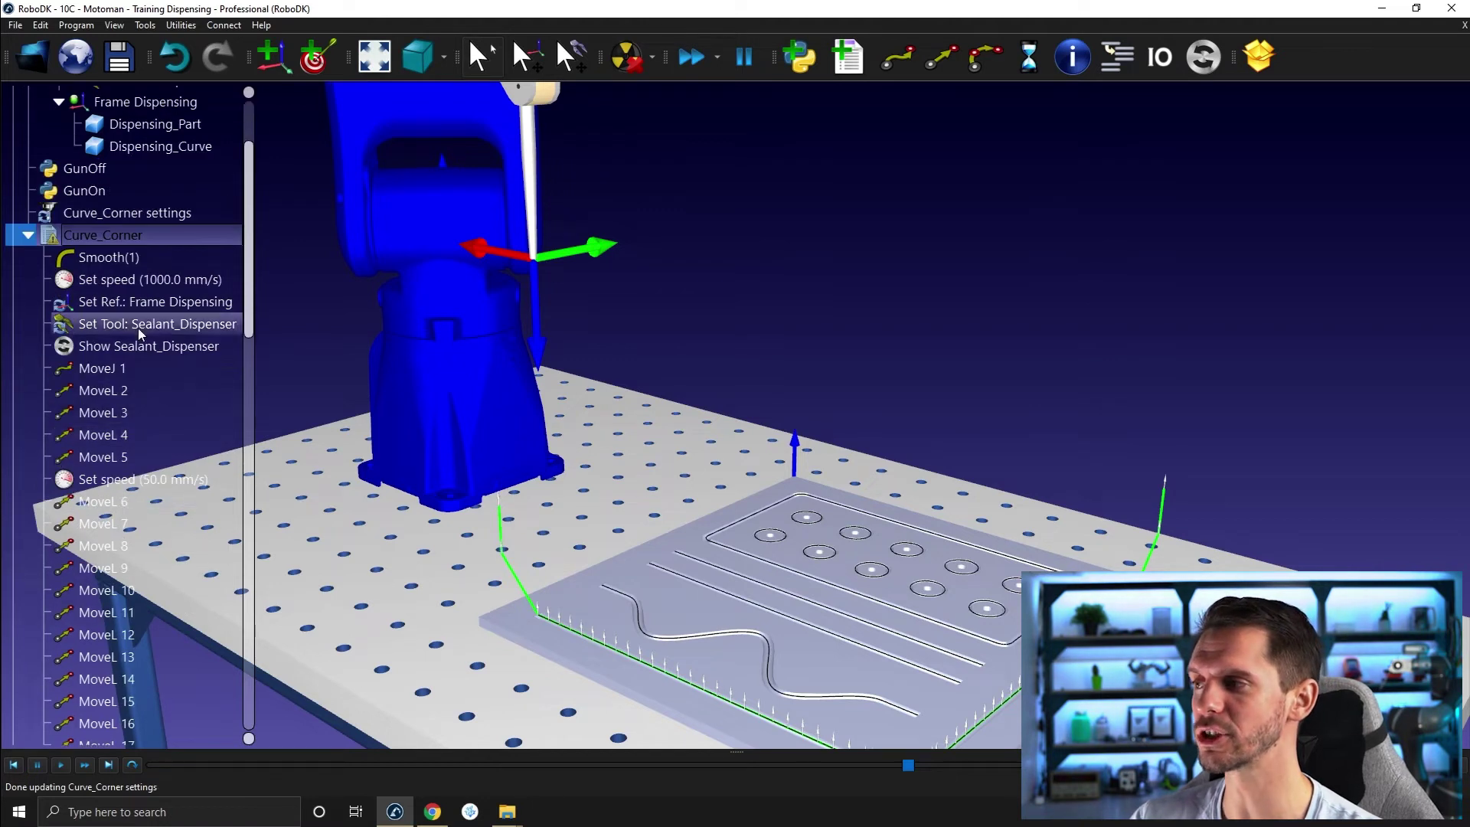
pyautogui.scroll(-6, 160, 332)
pyautogui.scroll(2, 159, 333)
pyautogui.moveTo(580, 504); pyautogui.dragTo(714, 506, button='middle')
pyautogui.scroll(-4, 714, 506)
pyautogui.moveTo(578, 479); pyautogui.dragTo(542, 426, button='middle')
pyautogui.scroll(4, 521, 437)
pyautogui.scroll(4, 174, 565)
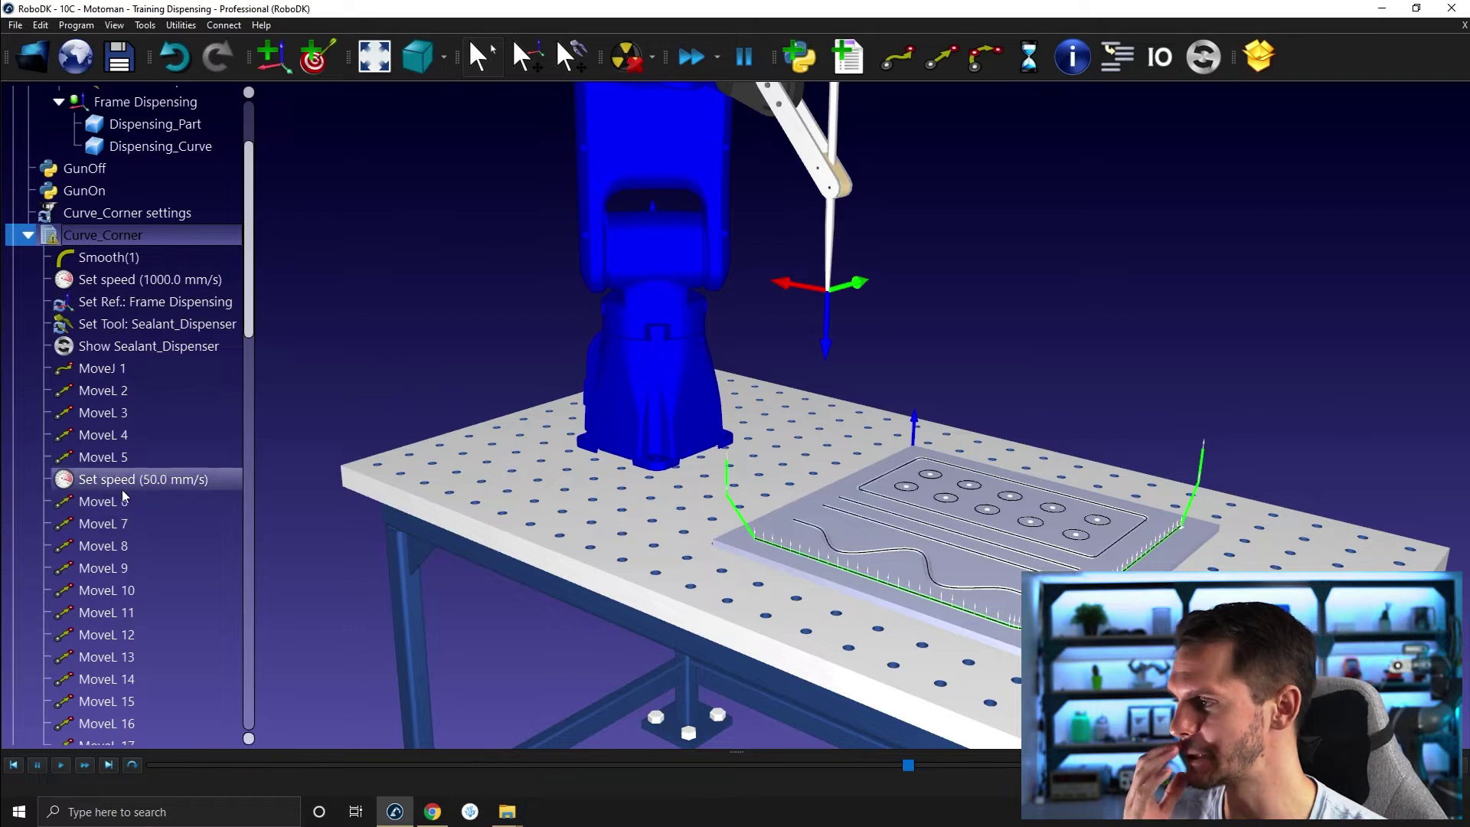
# Step: Run the approach moves from MoveJ 1 to MoveL 5 and check the tool position at the start of the curve
pyautogui.click(111, 501)
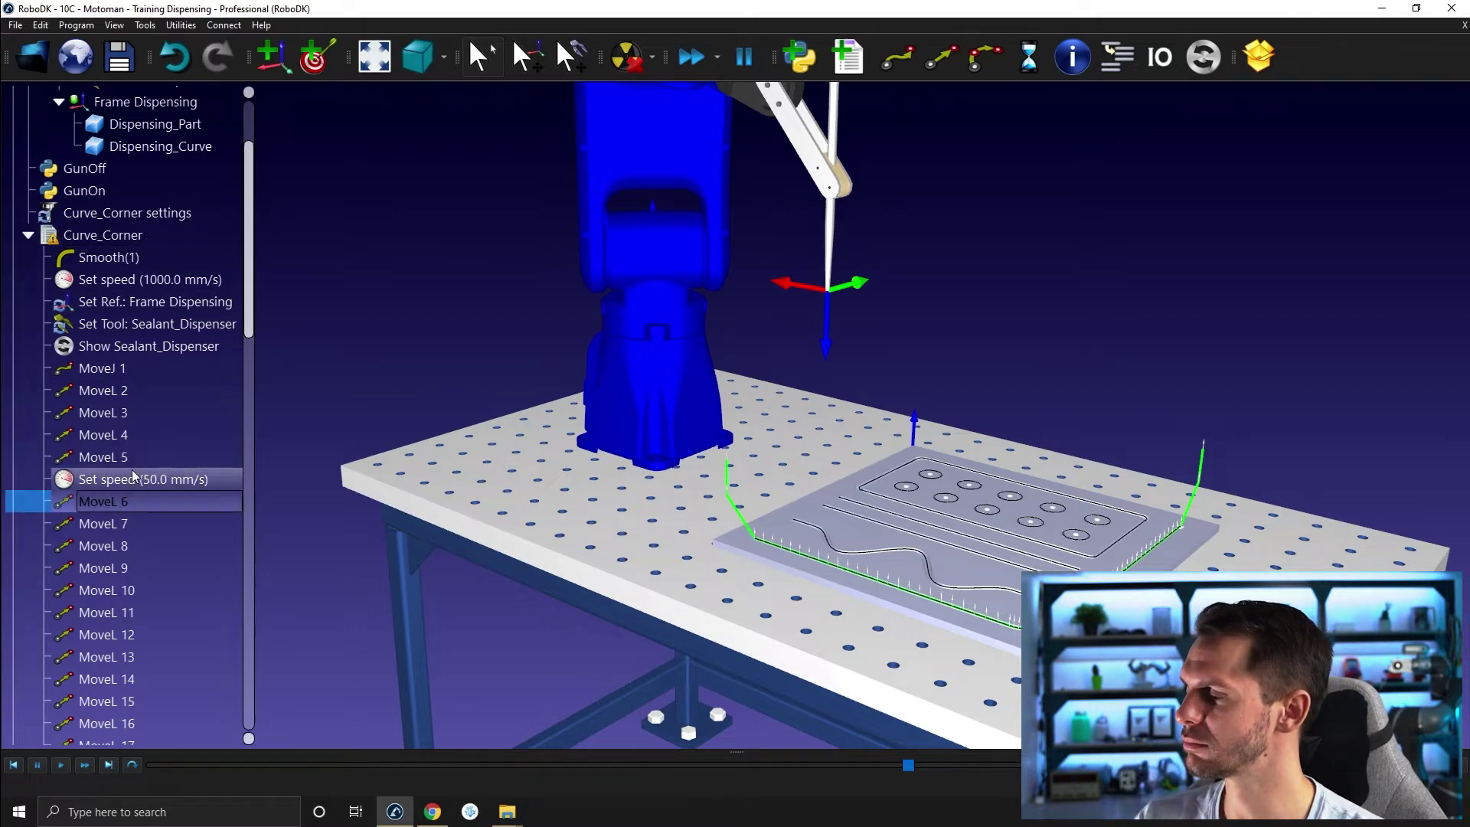
pyautogui.doubleClick(108, 369)
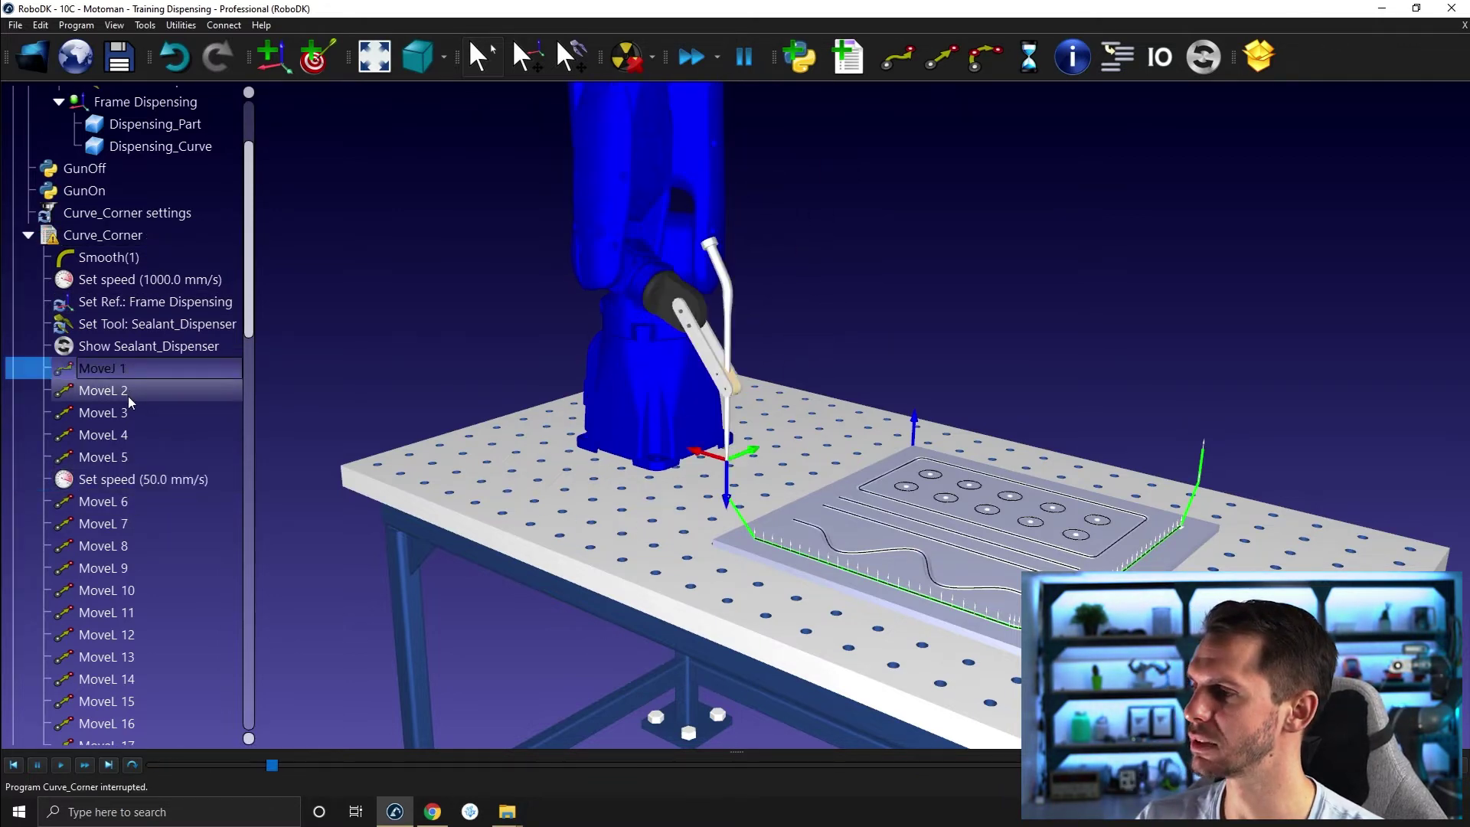
pyautogui.click(129, 397)
pyautogui.click(124, 437)
pyautogui.doubleClick(123, 412)
pyautogui.doubleClick(122, 433)
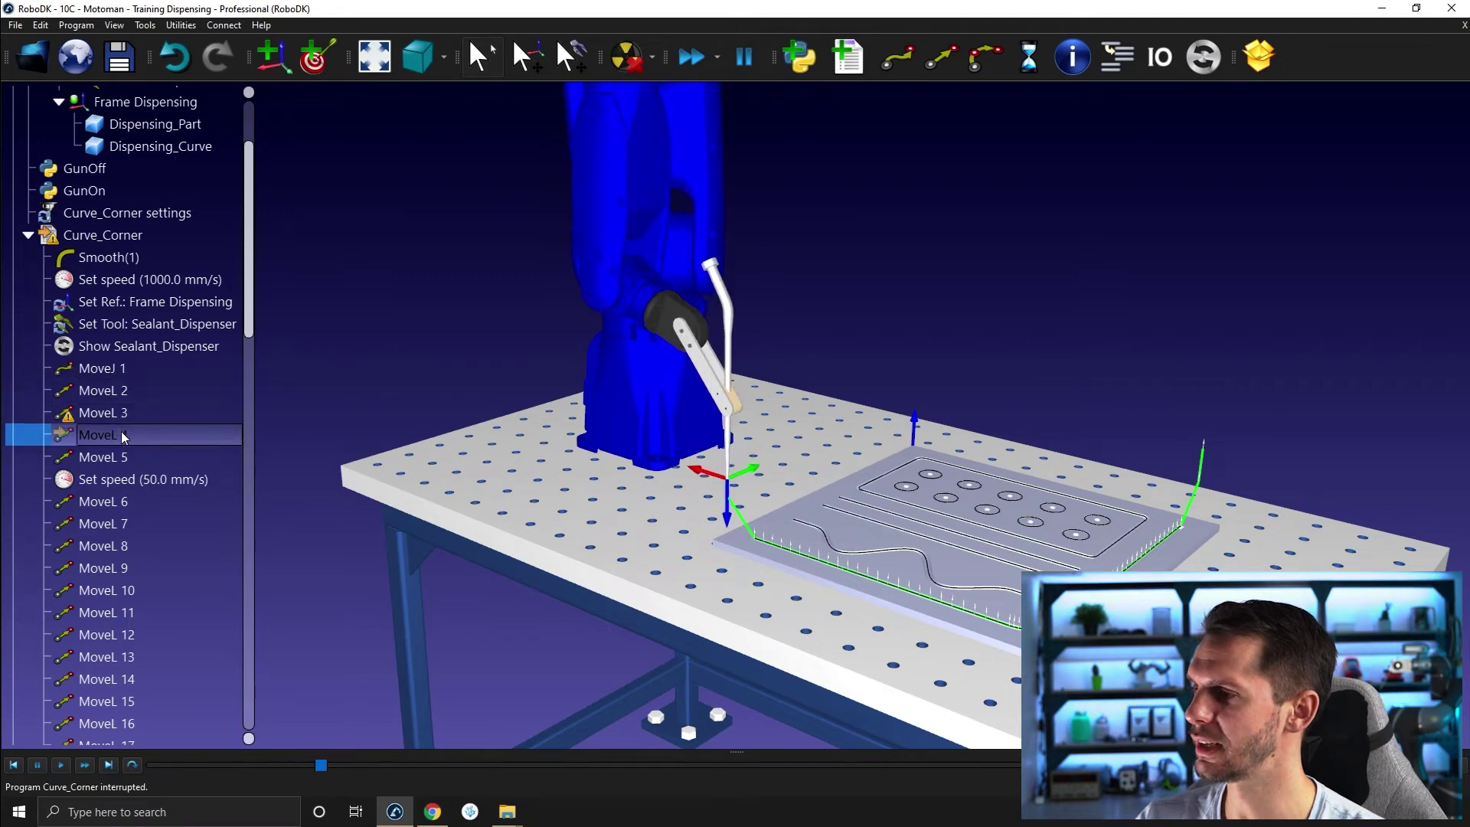
pyautogui.doubleClick(123, 457)
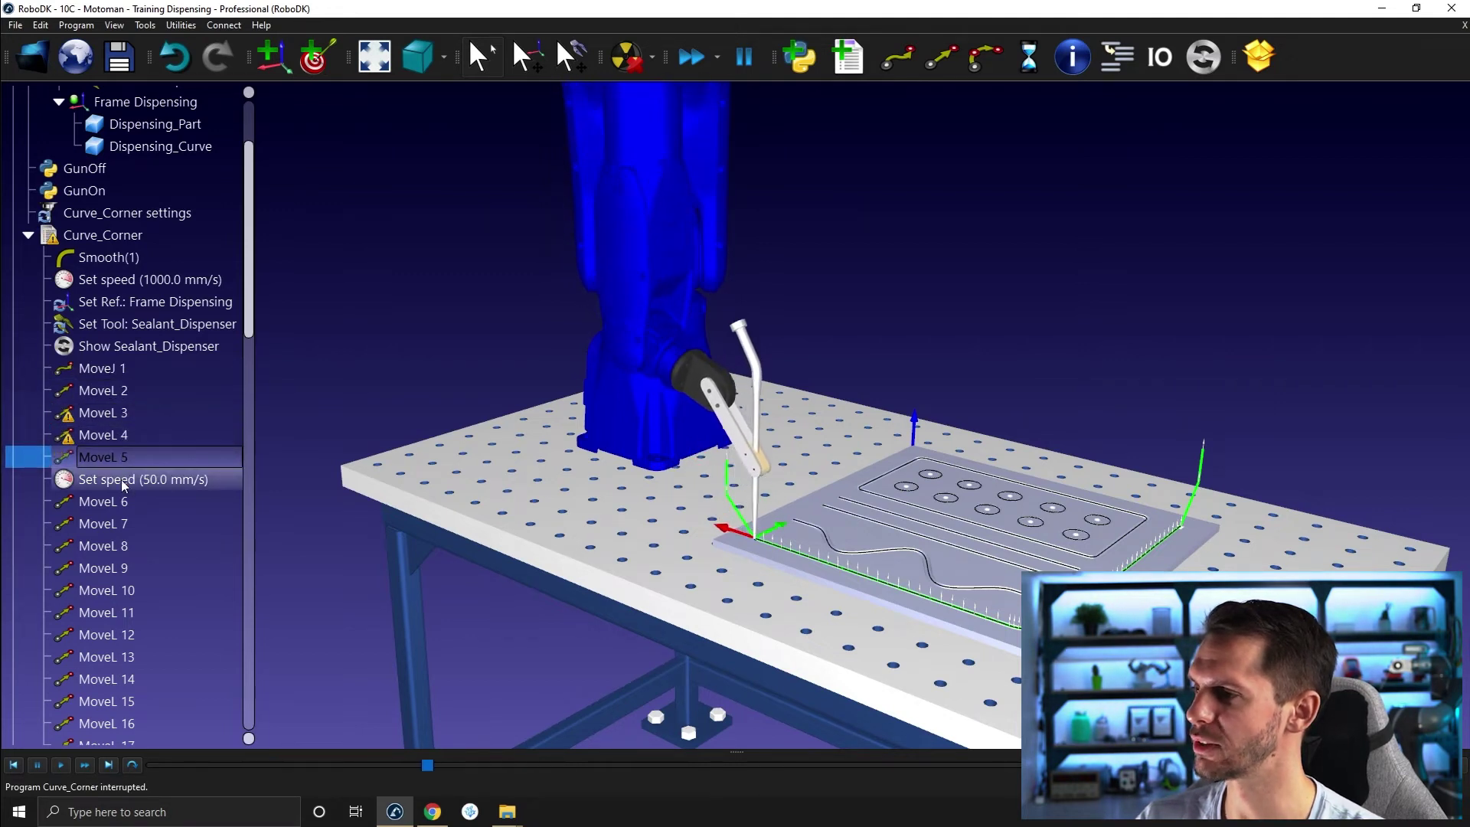
pyautogui.click(123, 481)
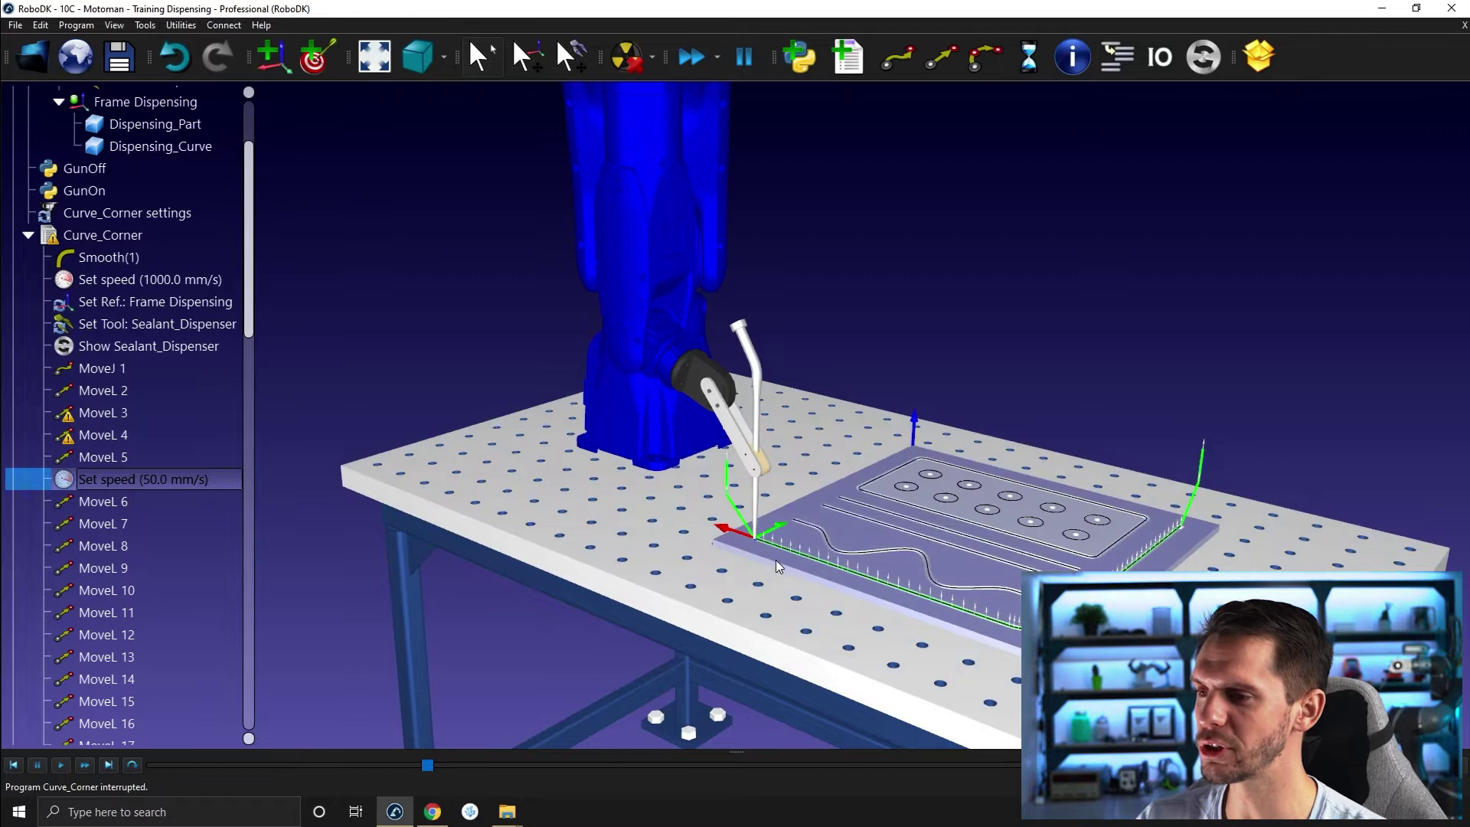
pyautogui.scroll(3, 751, 544)
pyautogui.scroll(3, 754, 539)
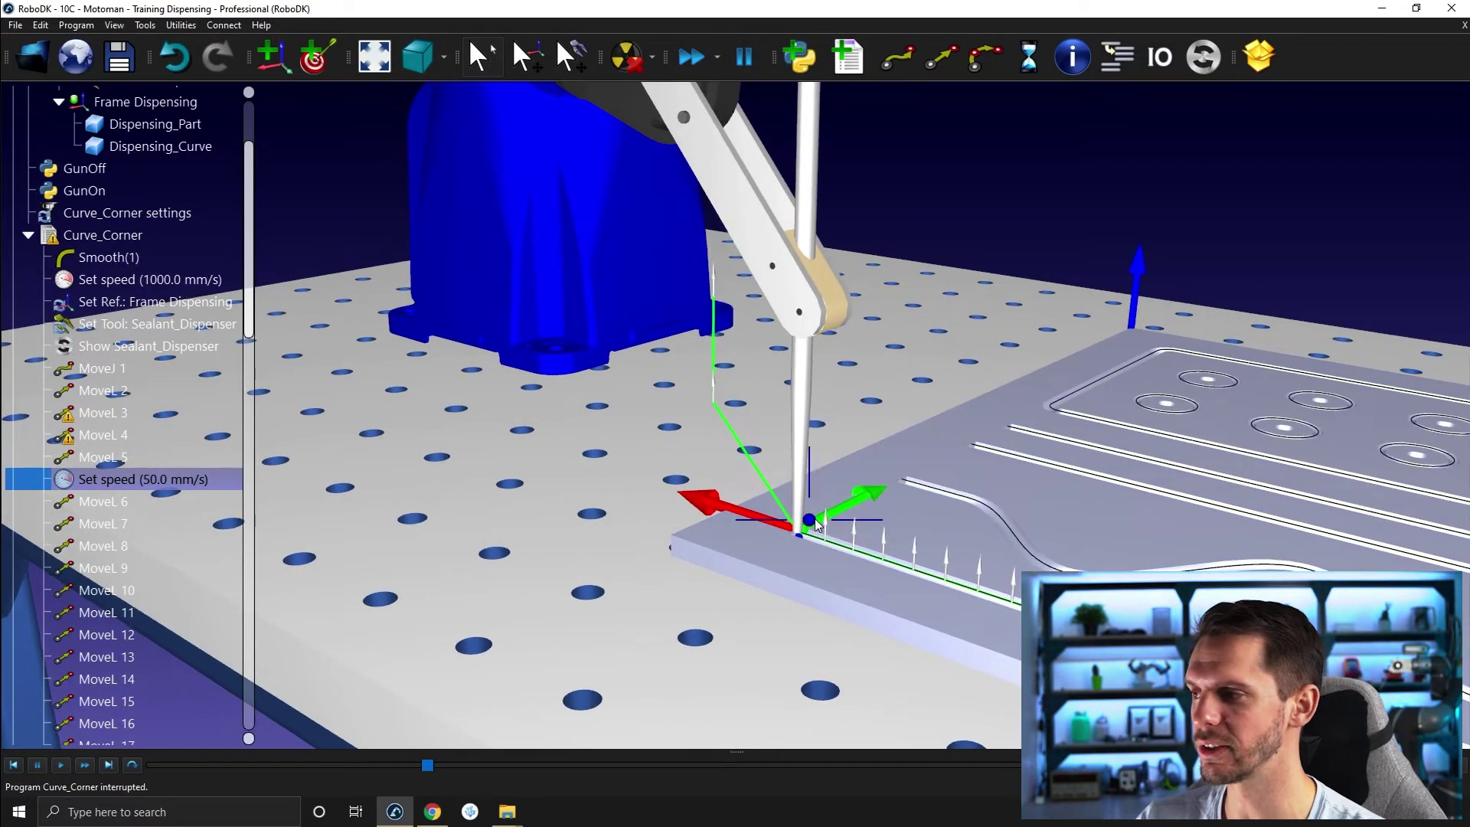
pyautogui.scroll(-5, 804, 521)
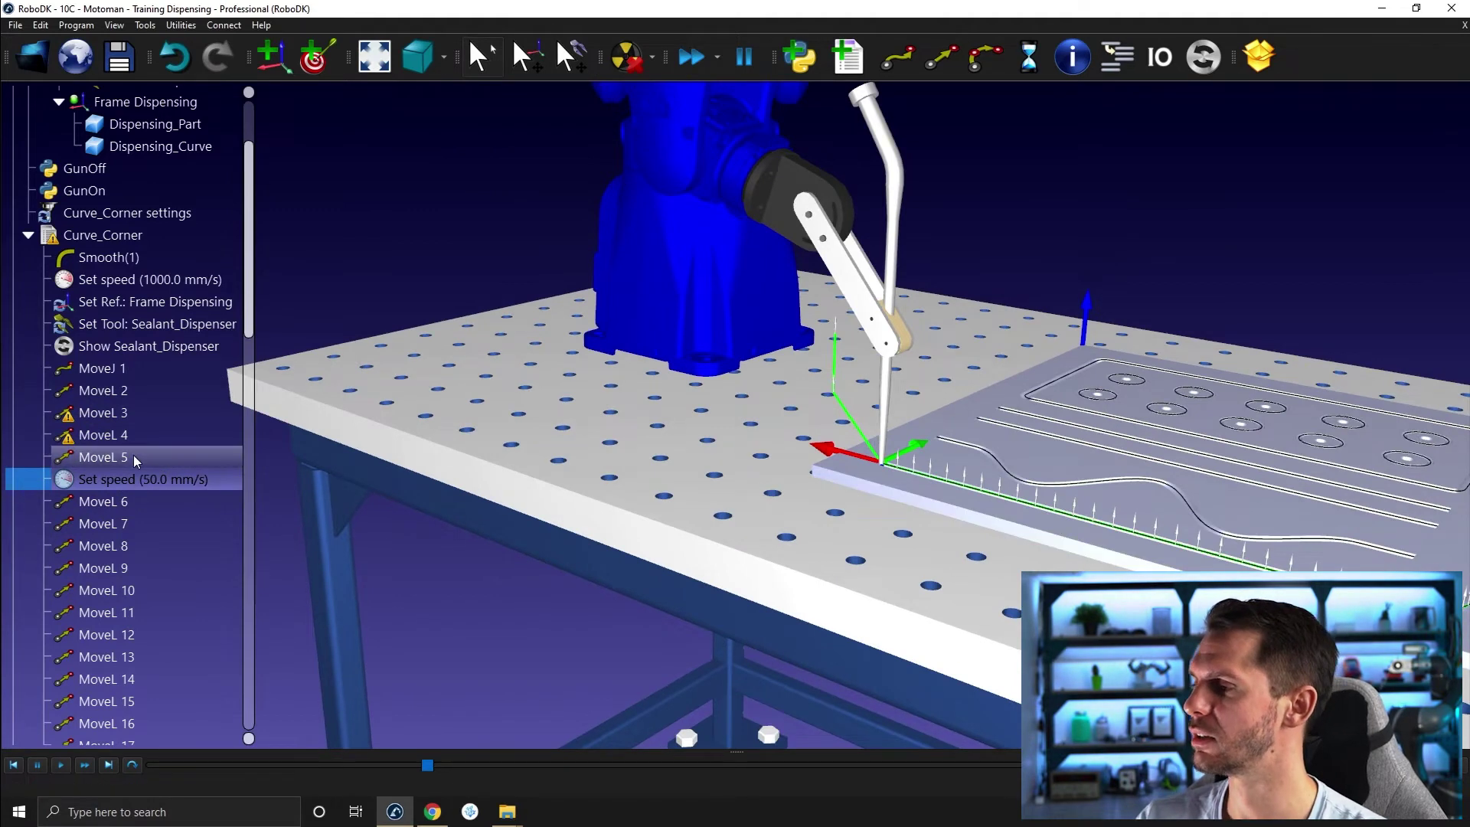
# Step: Add a program call to GunOn after the Set speed (50.0 mm/s) instruction in Curve_Corner
pyautogui.rightClick(112, 477)
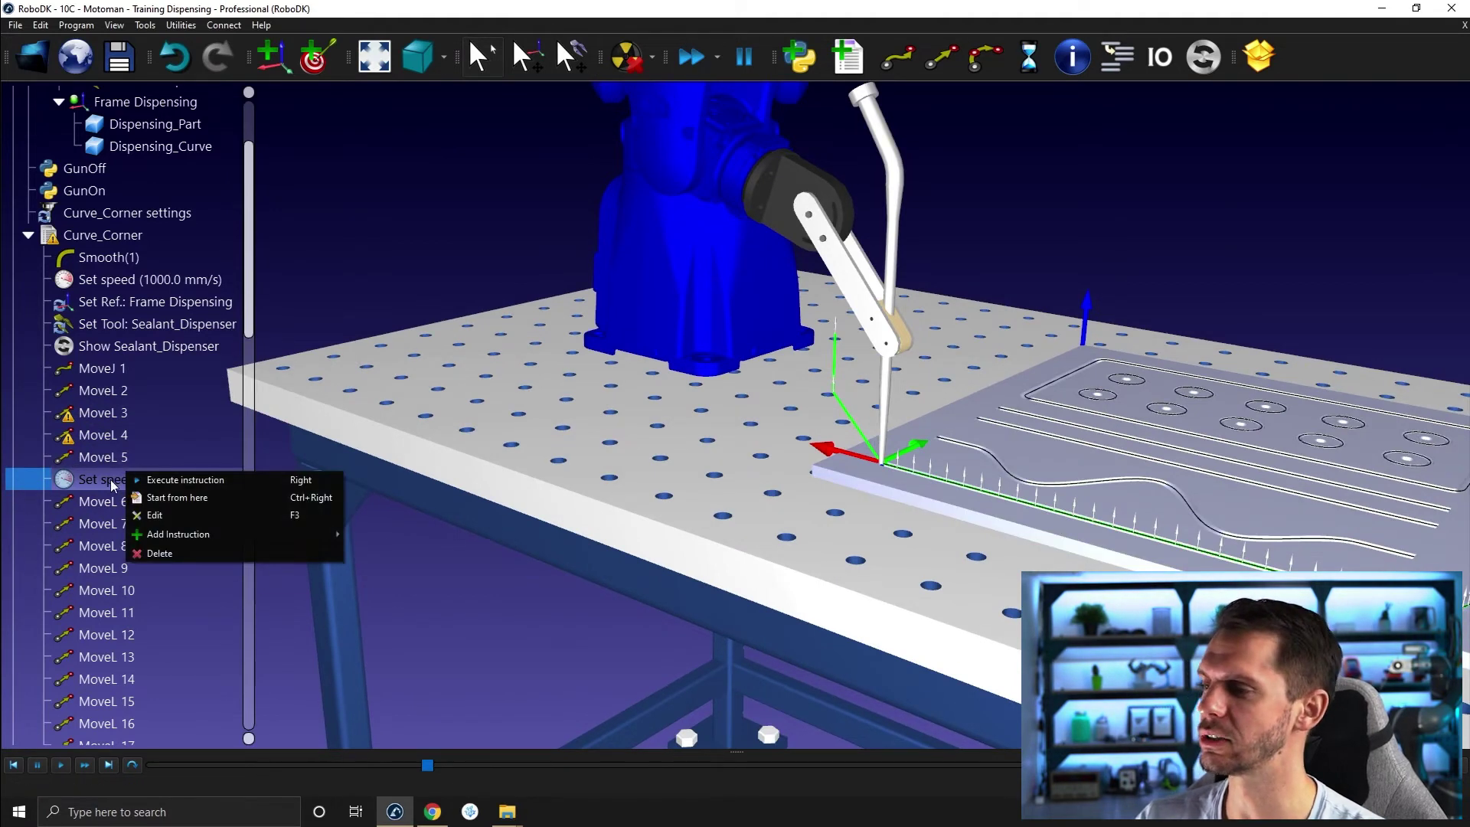
pyautogui.moveTo(165, 538)
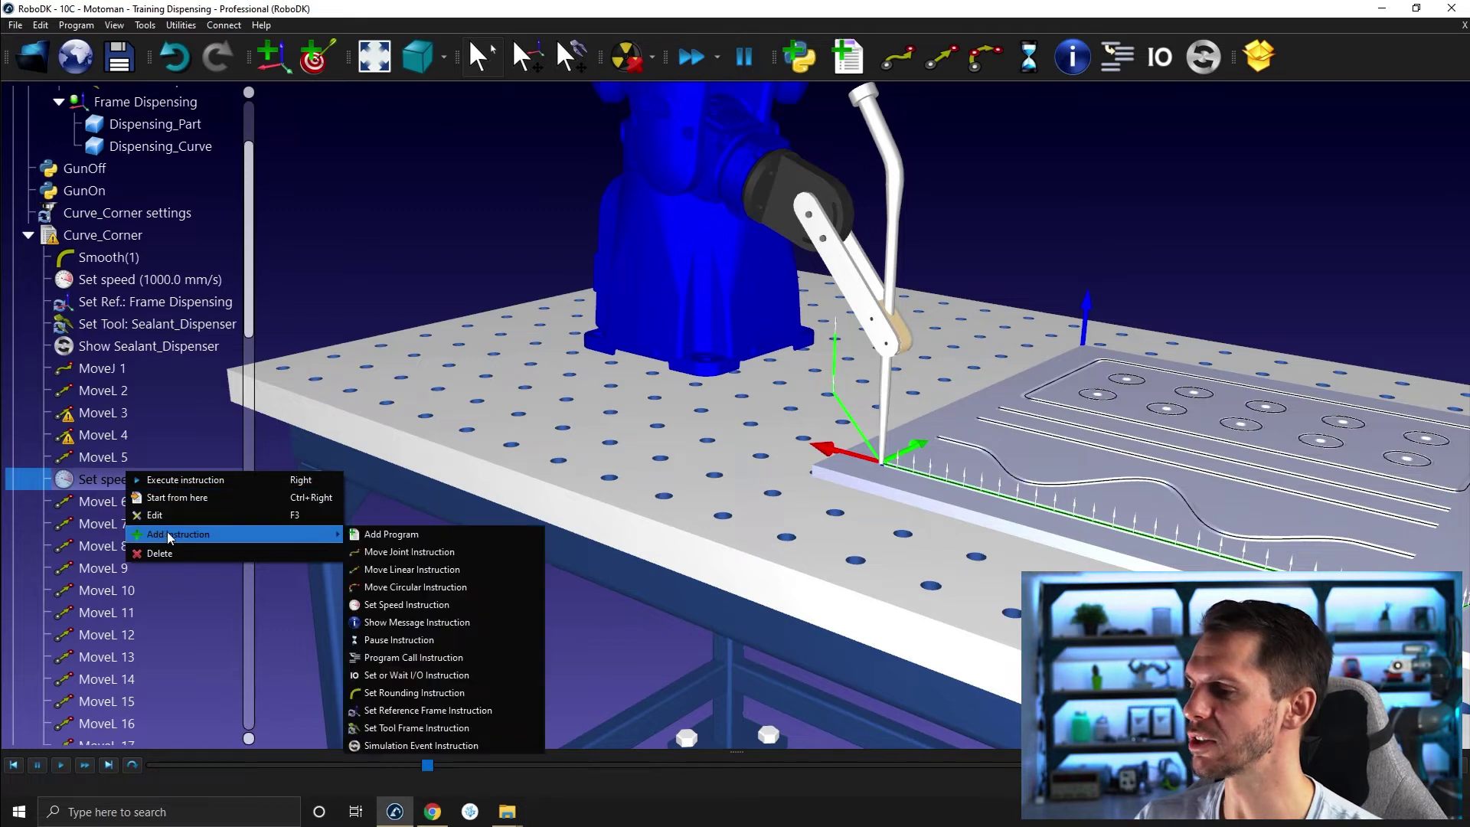
pyautogui.click(444, 657)
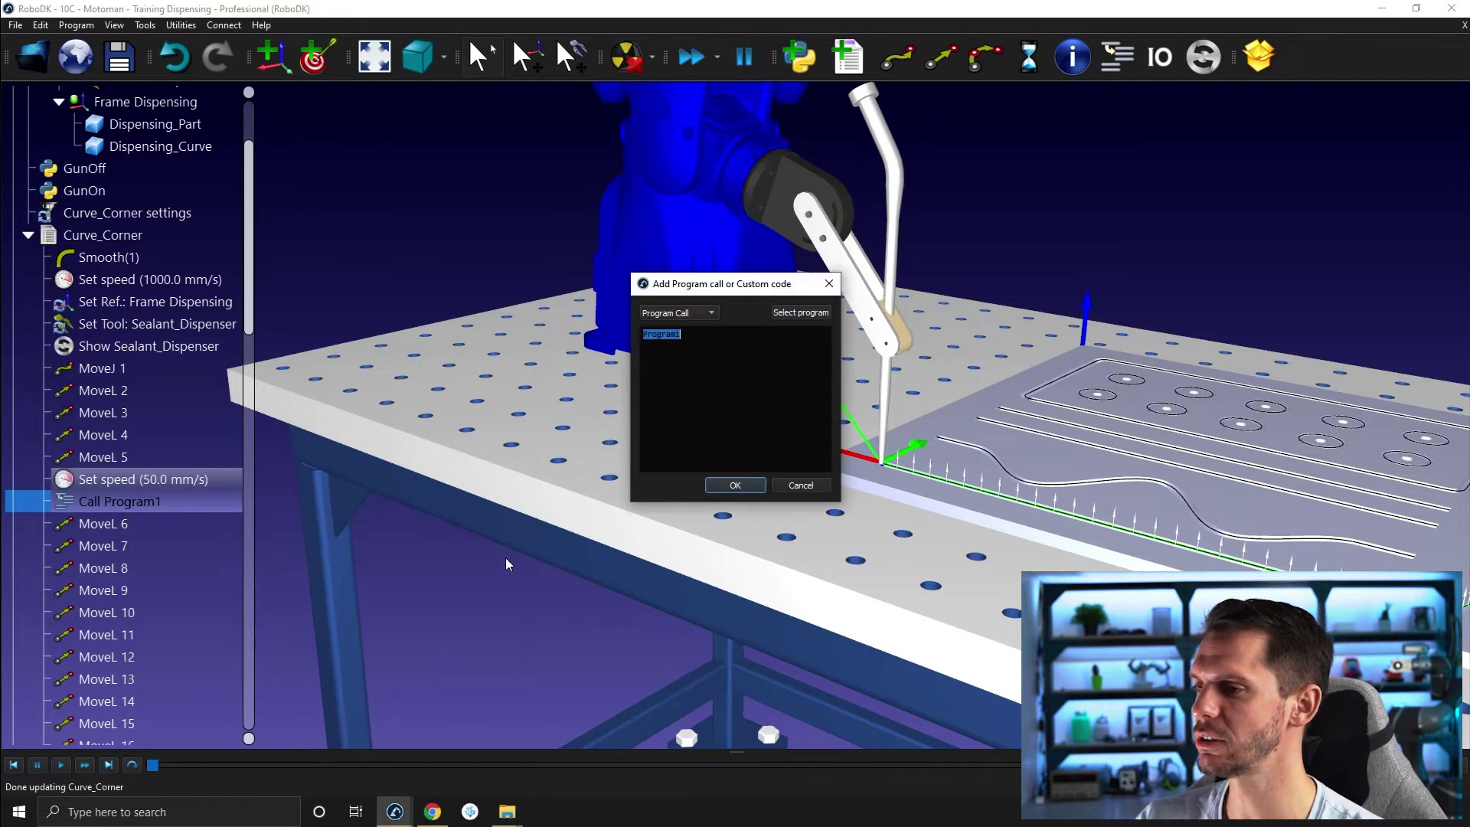
pyautogui.click(793, 314)
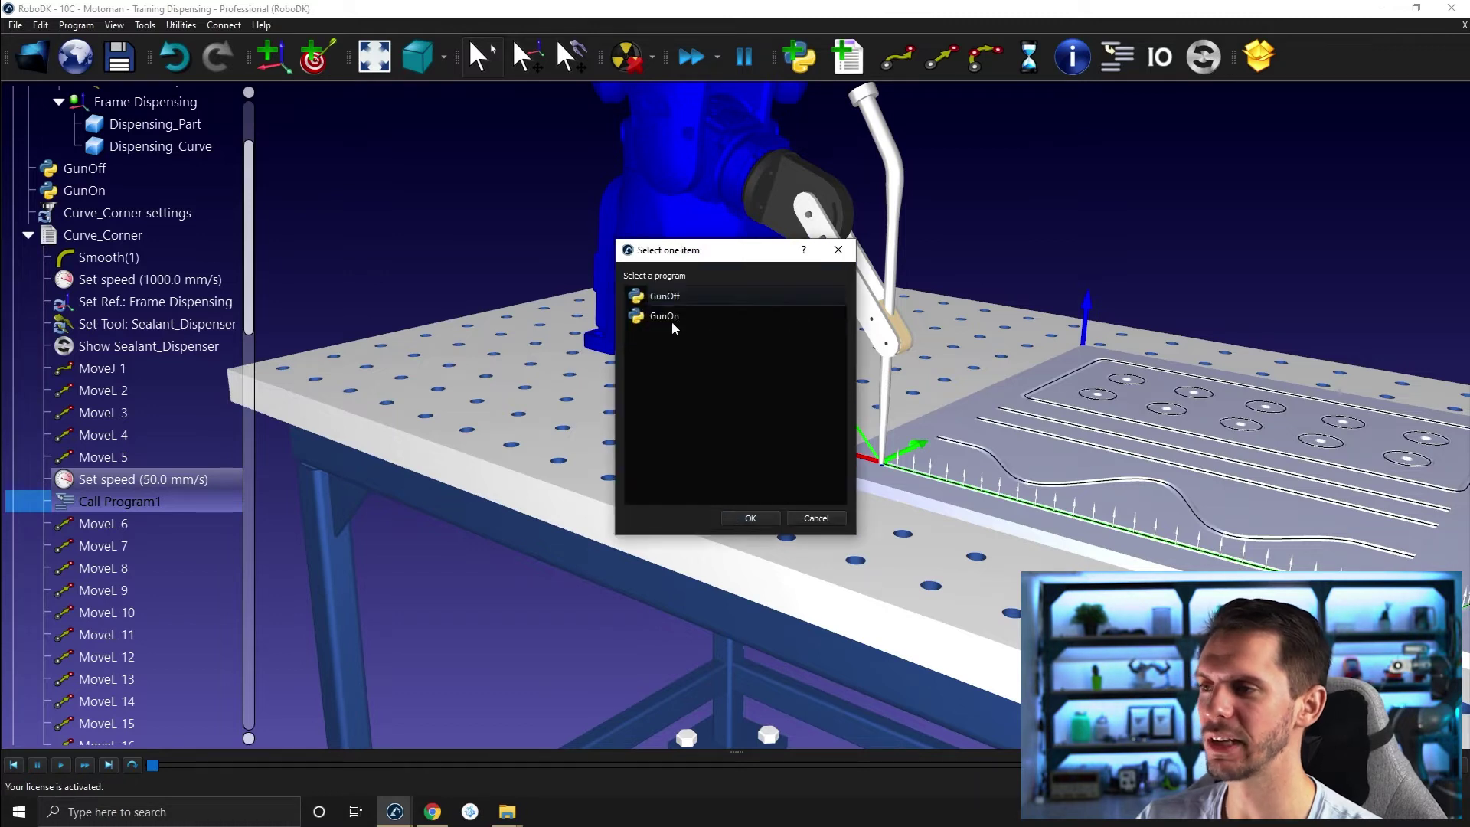
pyautogui.doubleClick(665, 317)
pyautogui.click(733, 486)
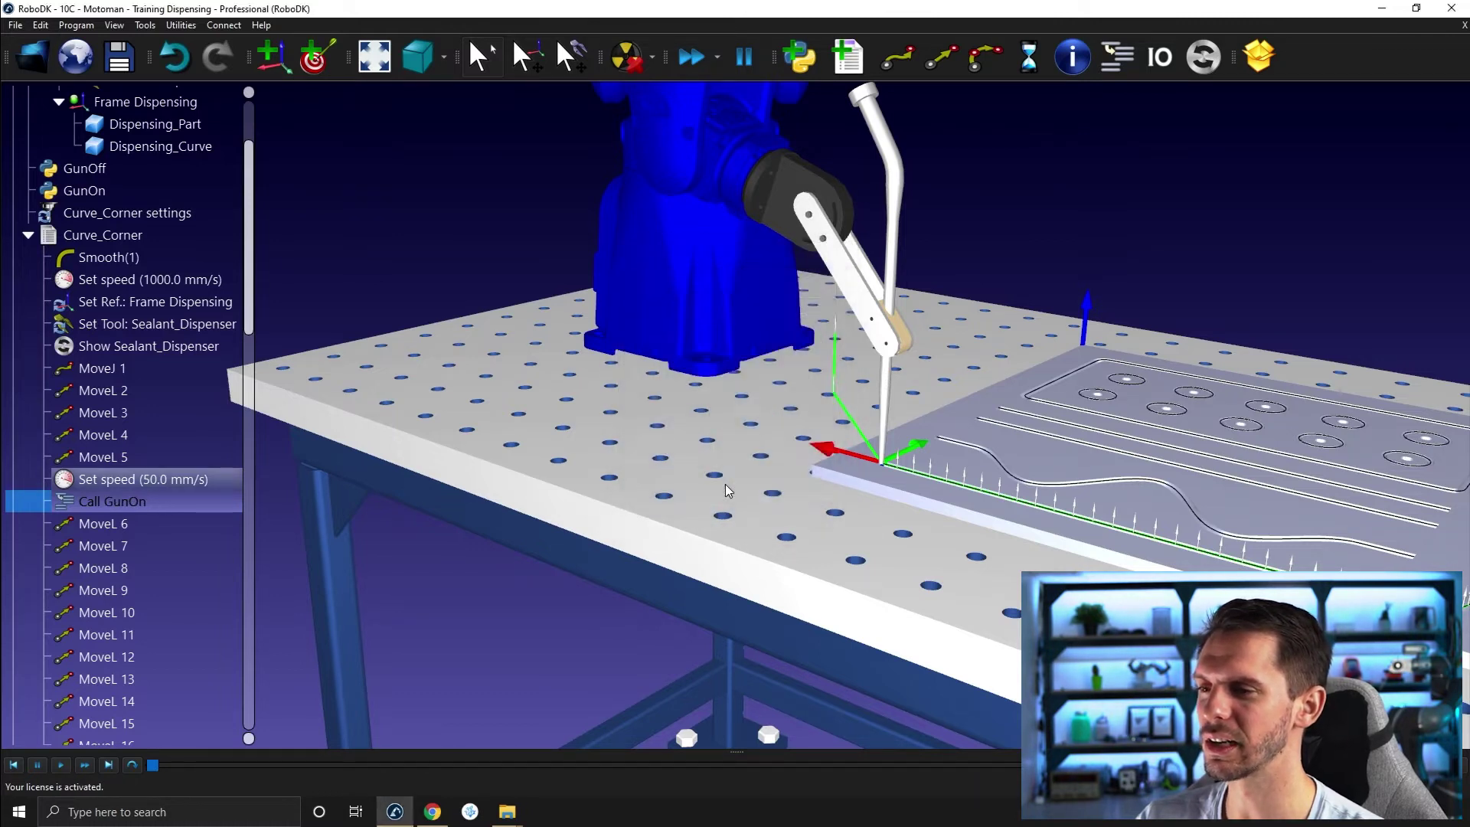
# Step: Send the robot to MoveL 48 and step along the path to MoveL 69 to find the end of the curve
pyautogui.scroll(-5, 184, 520)
pyautogui.scroll(-7, 184, 521)
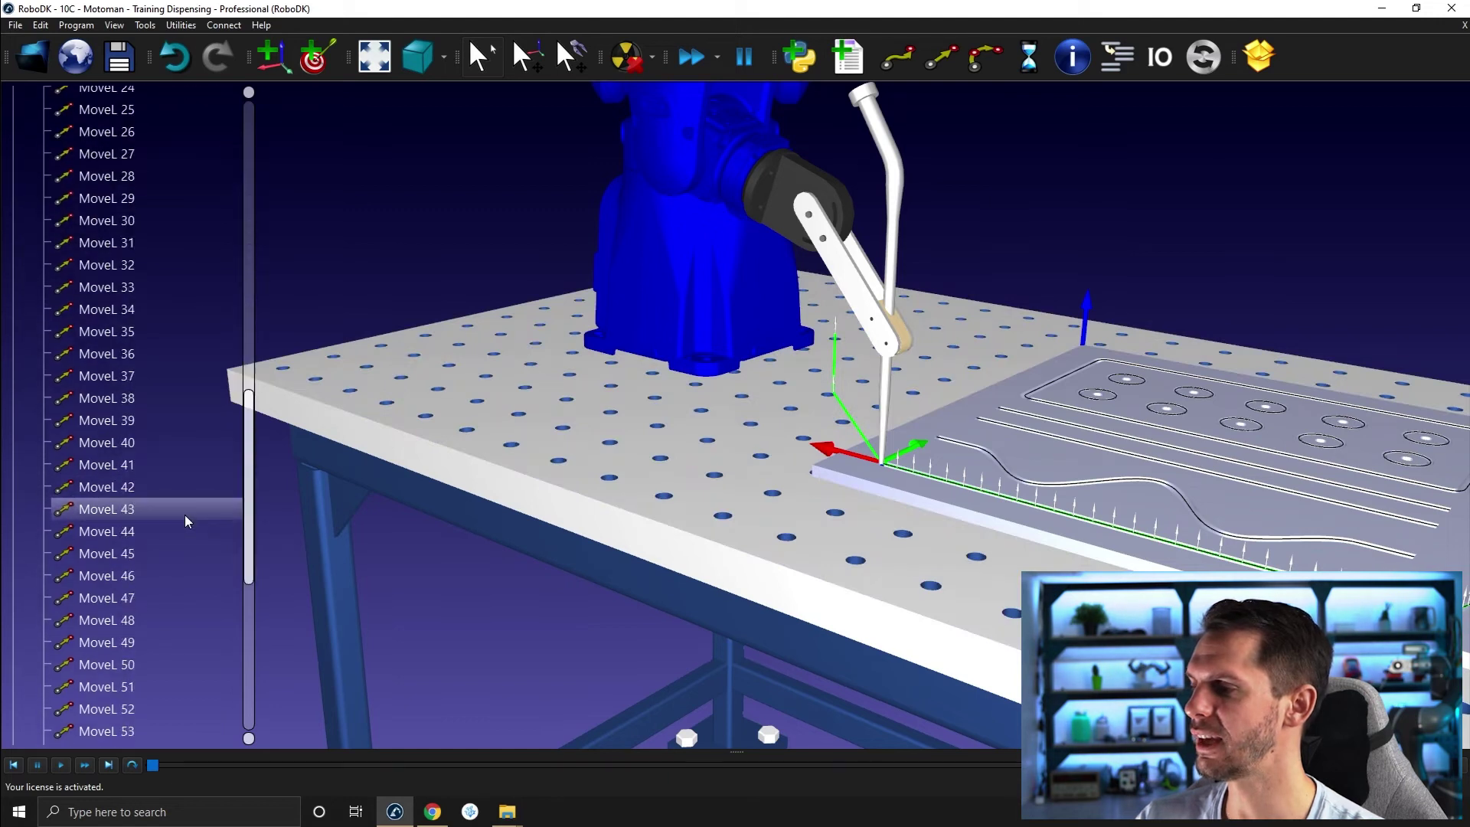
pyautogui.click(107, 619)
pyautogui.scroll(-5, 360, 495)
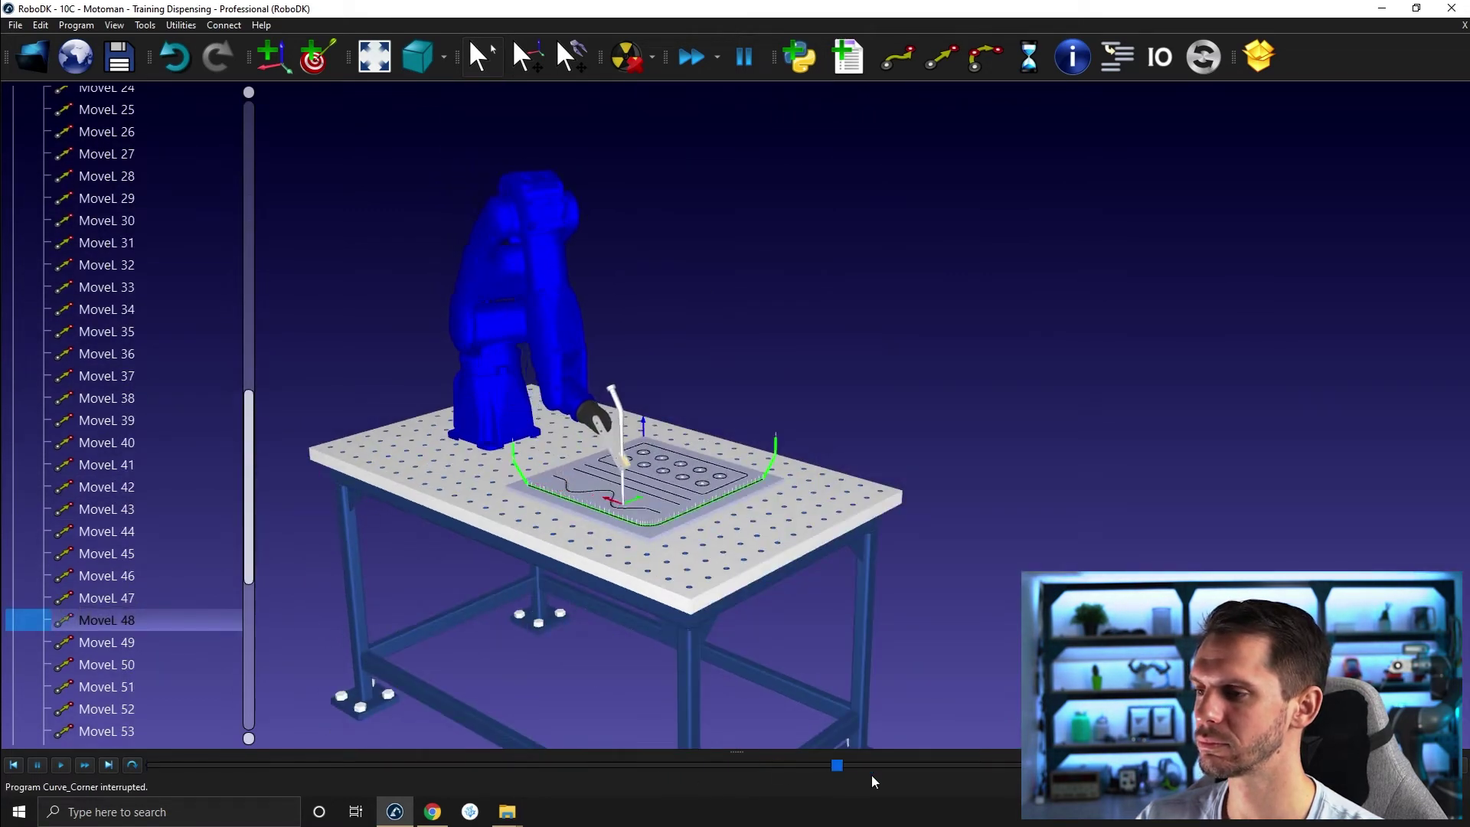
pyautogui.press('Up')
pyautogui.press('Up')
pyautogui.press('Down')
pyautogui.press('Down')
pyautogui.press('Down')
pyautogui.press('Up')
pyautogui.press('Up')
pyautogui.scroll(5, 735, 464)
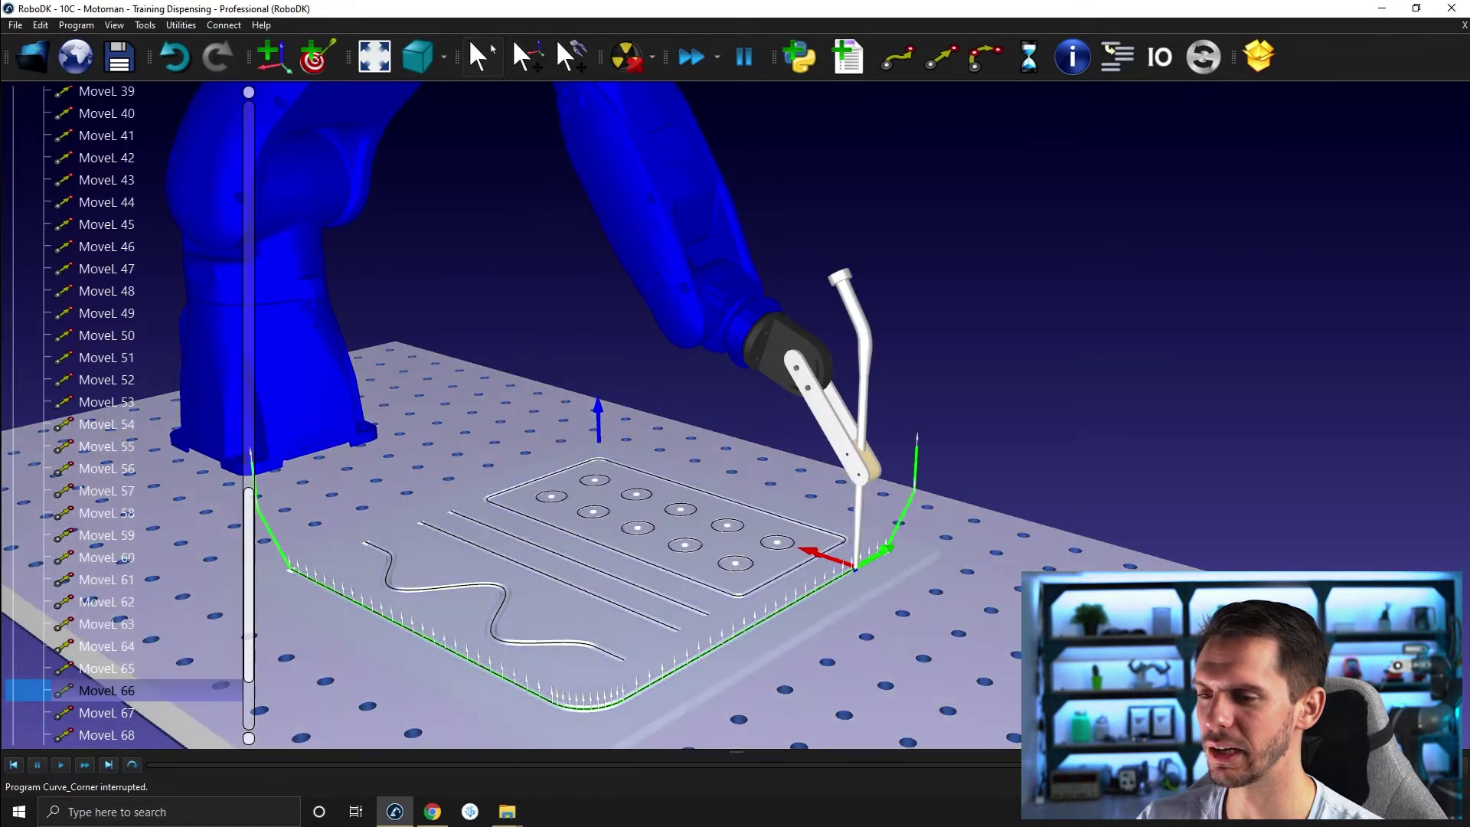
pyautogui.press('Down')
pyautogui.press('Down')
pyautogui.press('Down')
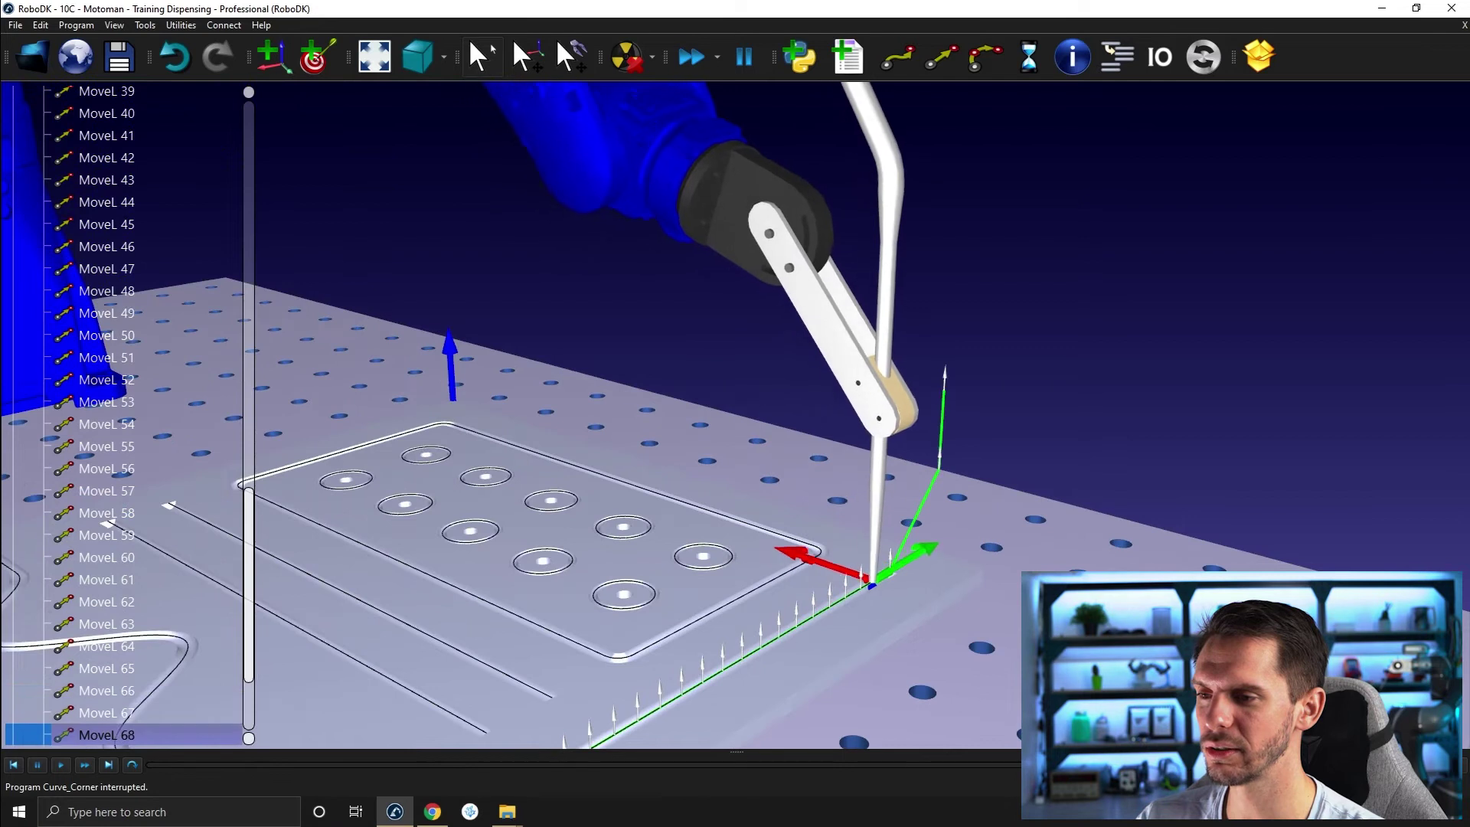
pyautogui.scroll(-3, 159, 137)
pyautogui.scroll(-8, 421, 527)
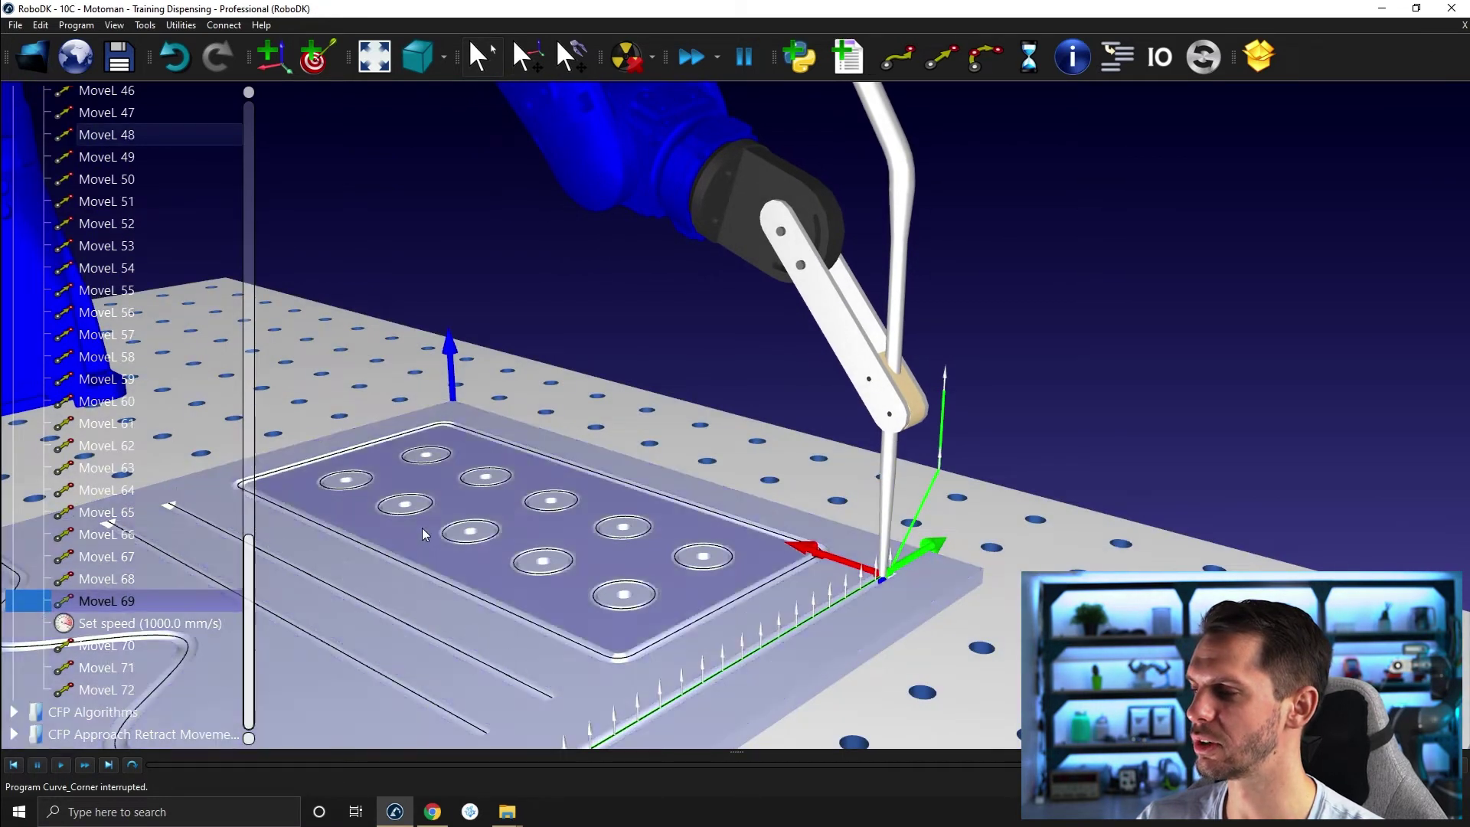
pyautogui.scroll(-3, 889, 413)
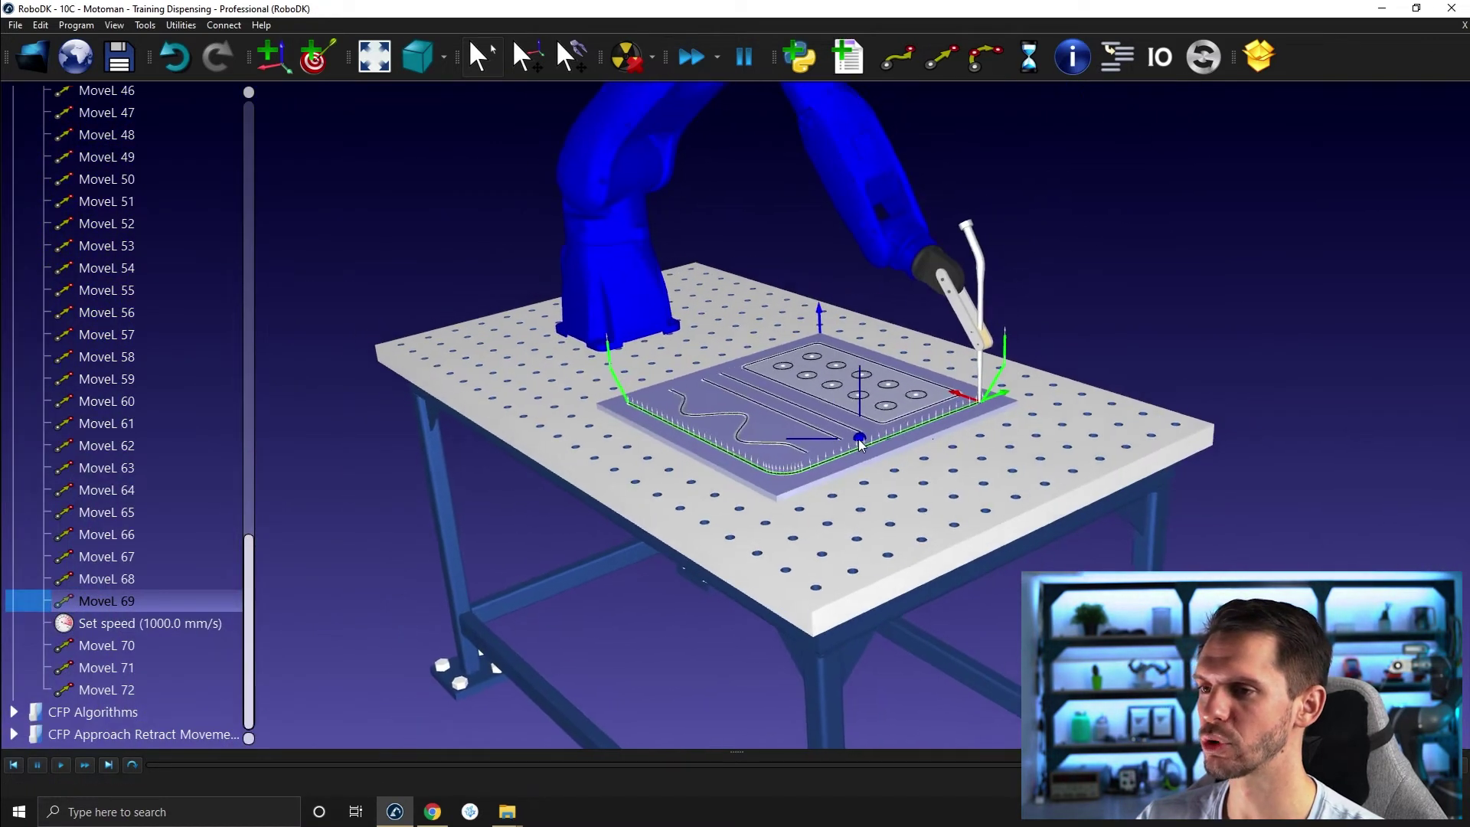
# Step: Step the robot back and forth along the last linear moves up to MoveL 69 to examine the tool's path
pyautogui.press('Up')
pyautogui.press('Up')
pyautogui.press('Up')
pyautogui.press('Up')
pyautogui.press('Up')
pyautogui.press('Up')
pyautogui.press('Up')
pyautogui.press('Up')
pyautogui.press('Up')
pyautogui.press('Up')
pyautogui.press('Down')
pyautogui.press('Down')
pyautogui.press('Down')
pyautogui.press('Down')
pyautogui.press('Down')
pyautogui.press('Down')
pyautogui.press('Down')
pyautogui.press('Down')
pyautogui.press('Down')
pyautogui.press('Down')
pyautogui.press('Down')
pyautogui.press('Down')
pyautogui.press('Down')
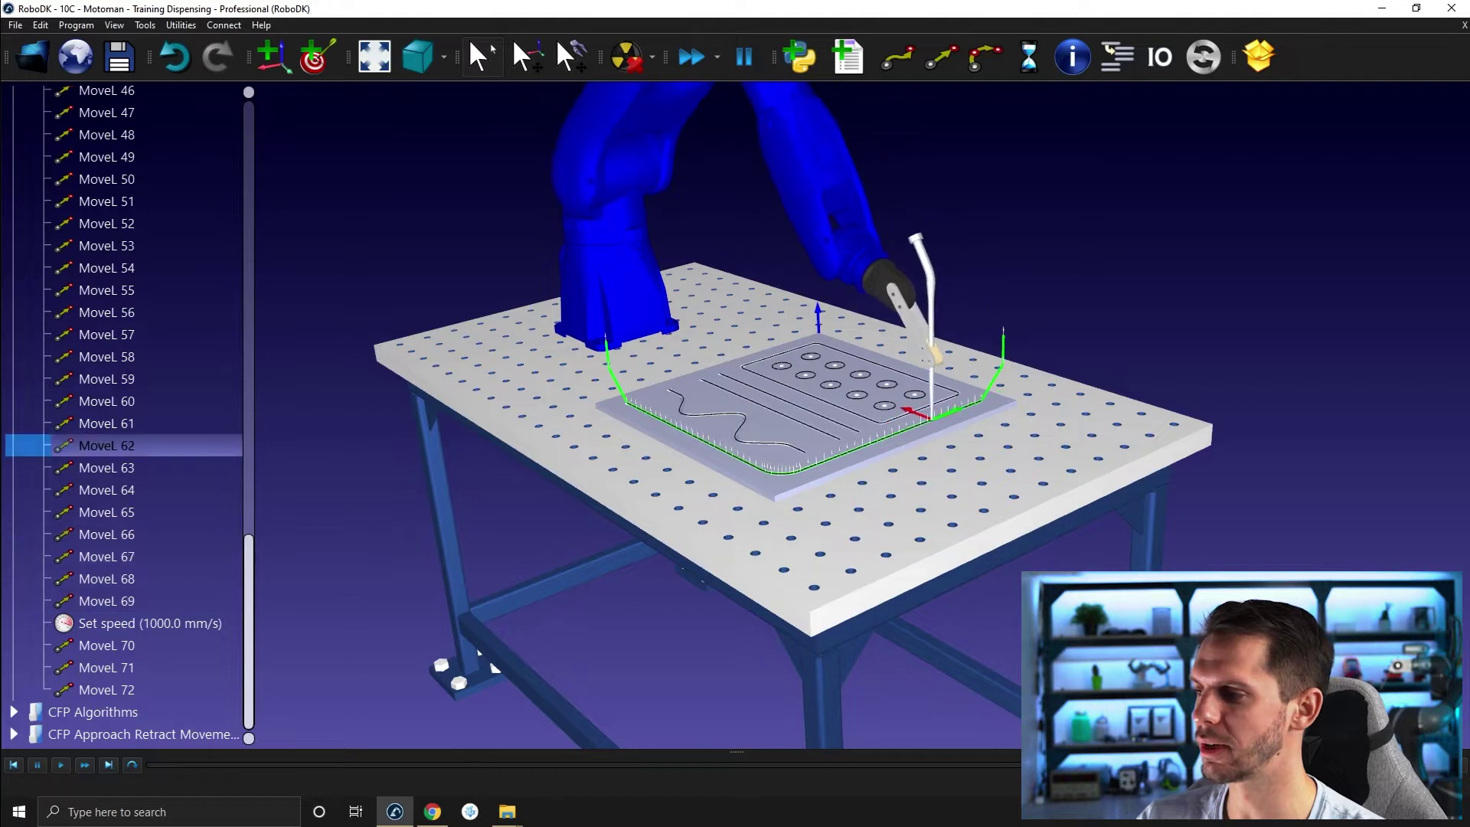
pyautogui.press('Up')
pyautogui.press('Up')
pyautogui.press('Up')
# Step: Send the robot to MoveL 70 and check the tool position at the end of the curve
pyautogui.scroll(6, 963, 429)
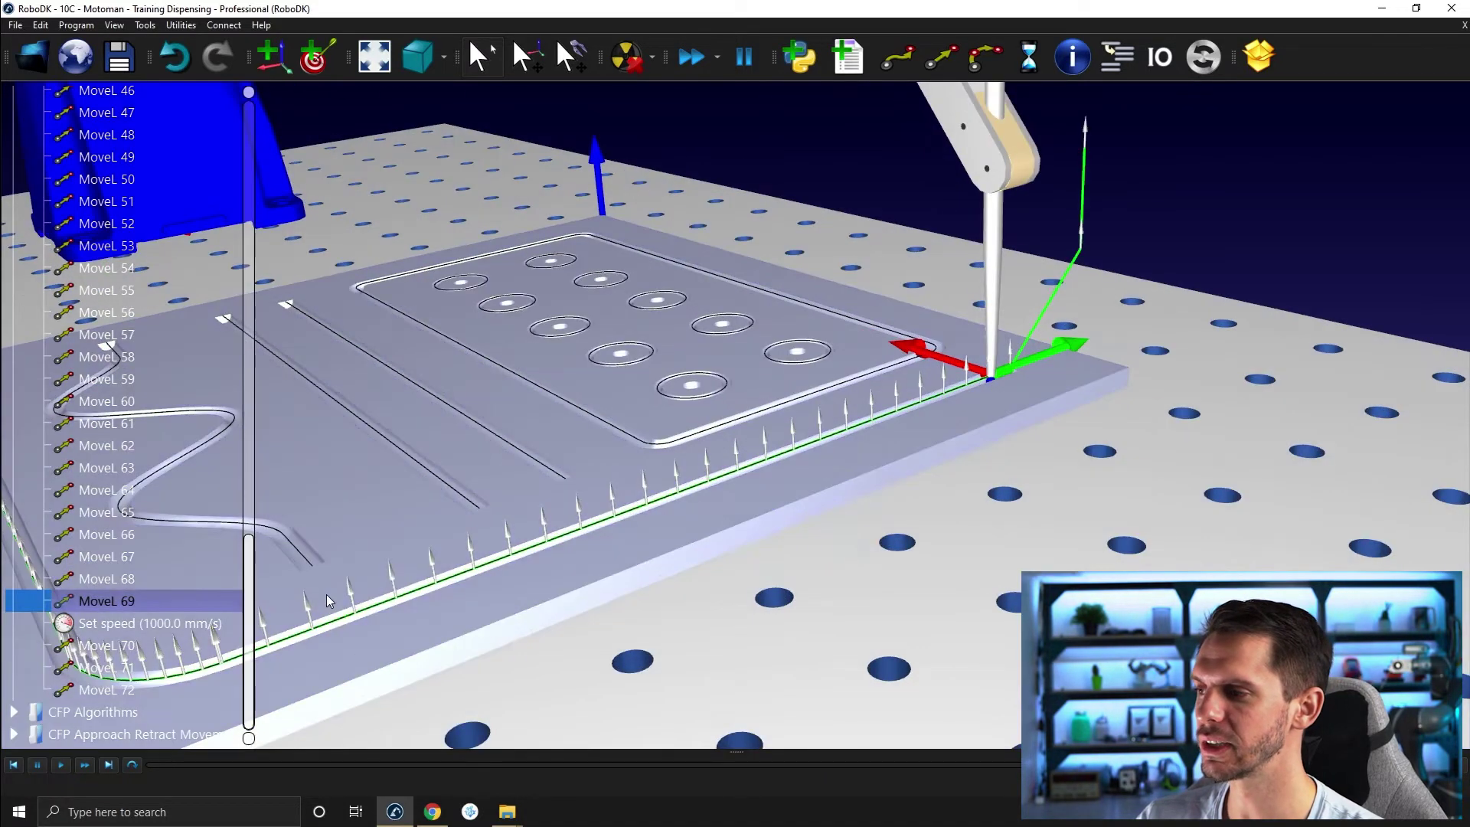
pyautogui.click(140, 646)
pyautogui.scroll(-8, 885, 403)
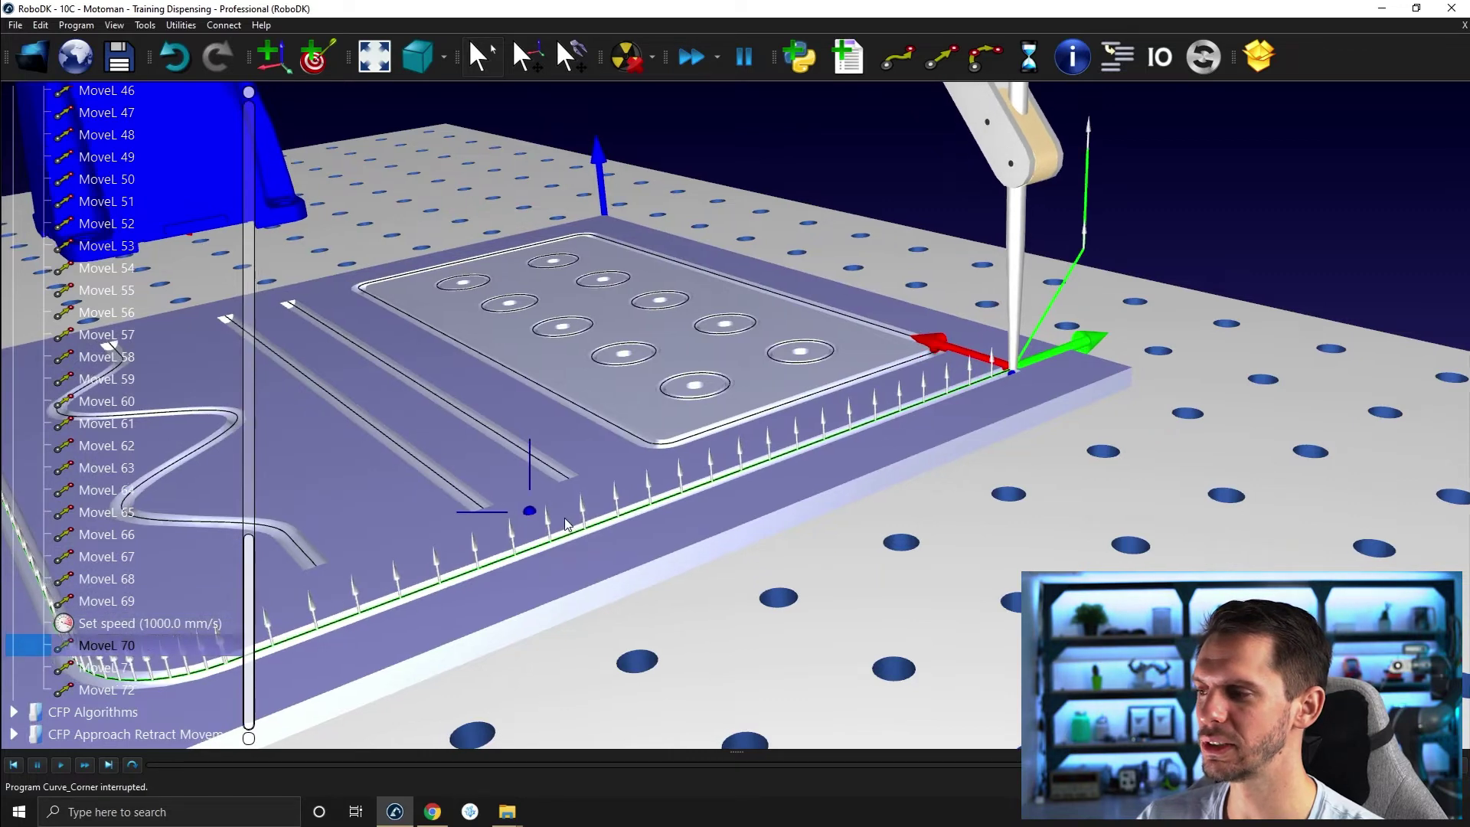
pyautogui.scroll(-2, 898, 549)
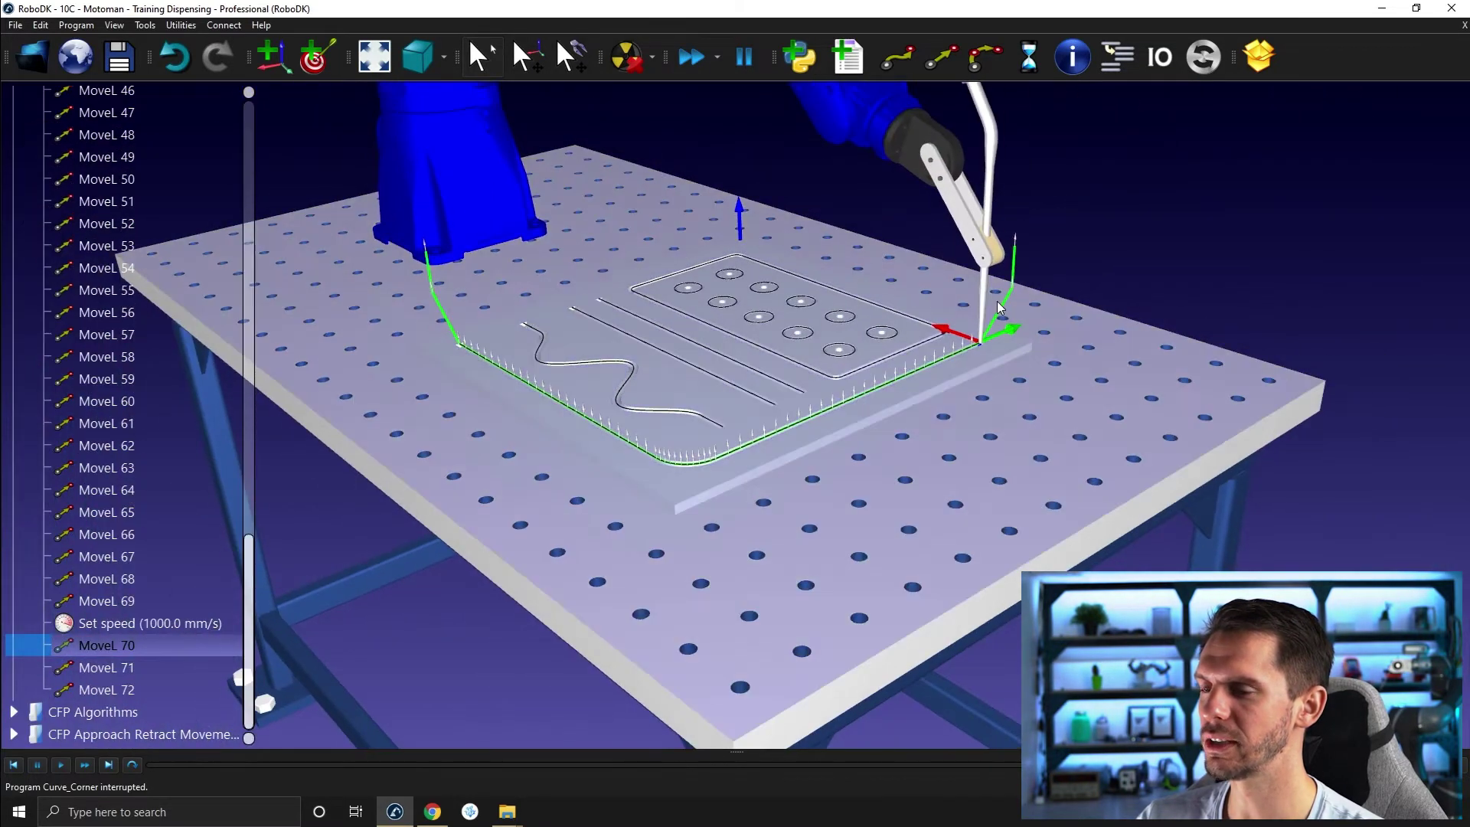
# Step: Add a program call to GunOff after the Set speed (1000.0 mm/s) instruction that follows MoveL 69
pyautogui.rightClick(158, 630)
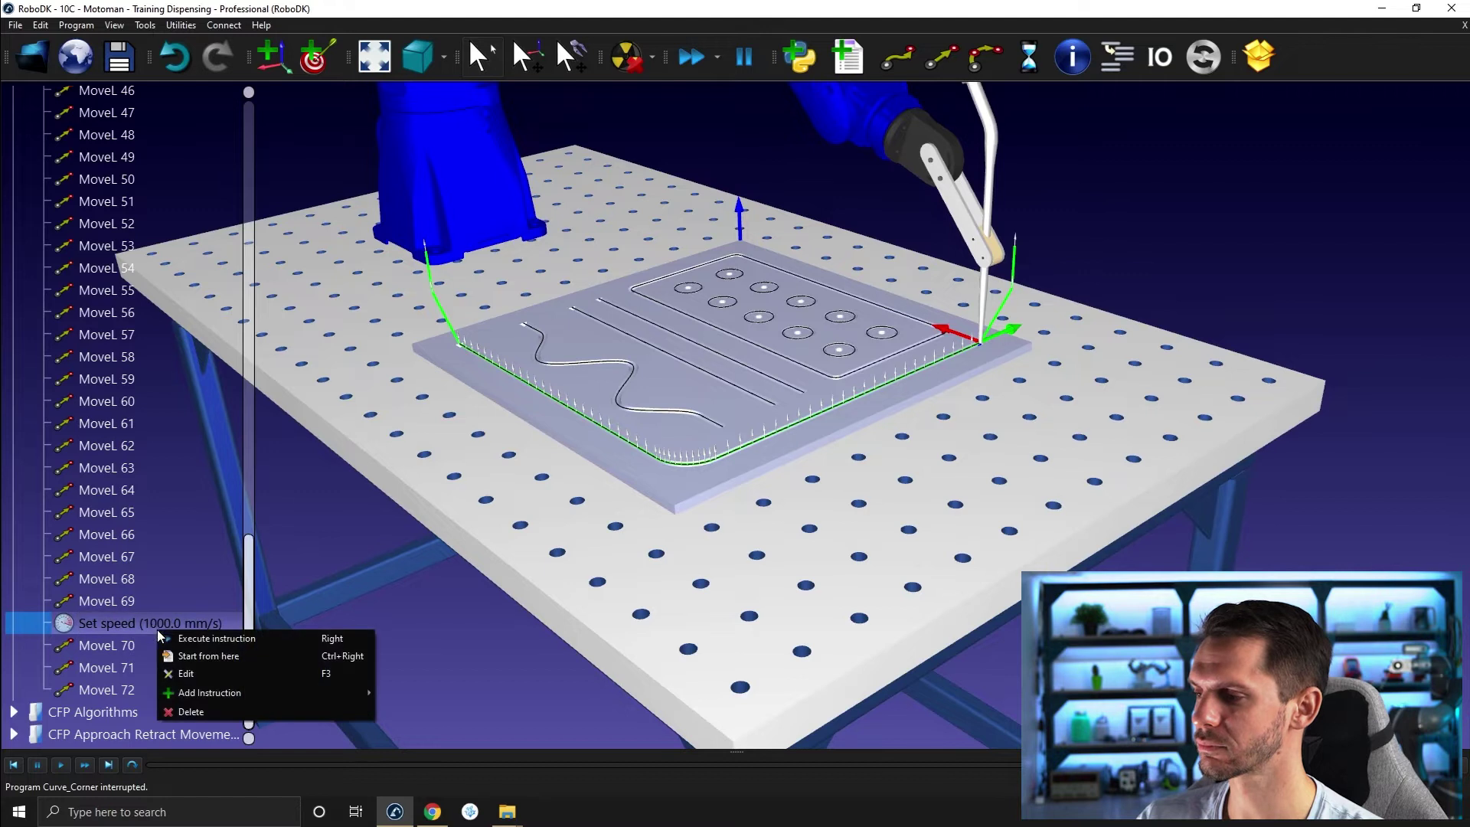
pyautogui.moveTo(242, 686)
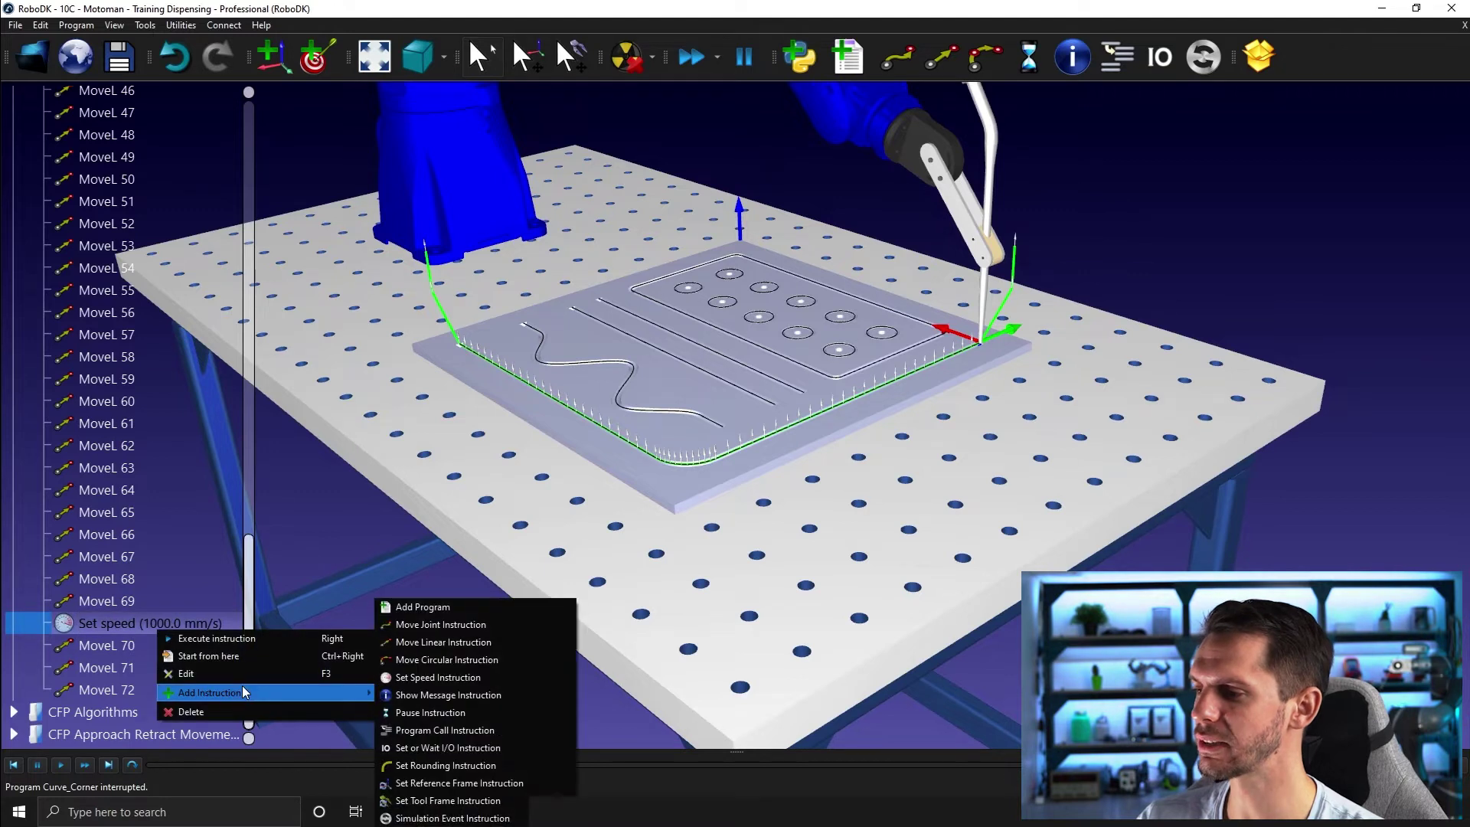
pyautogui.click(429, 729)
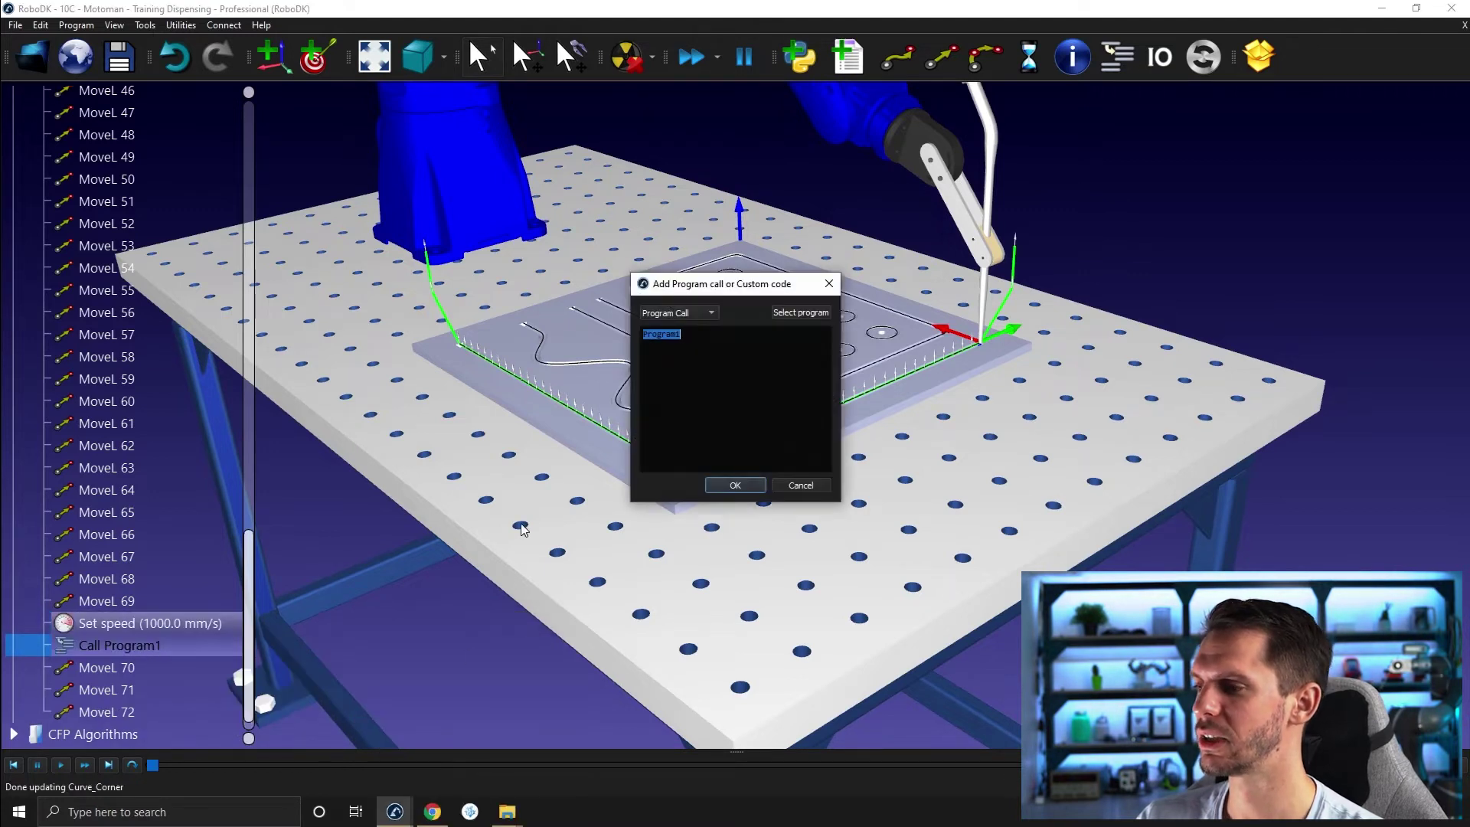
pyautogui.click(799, 312)
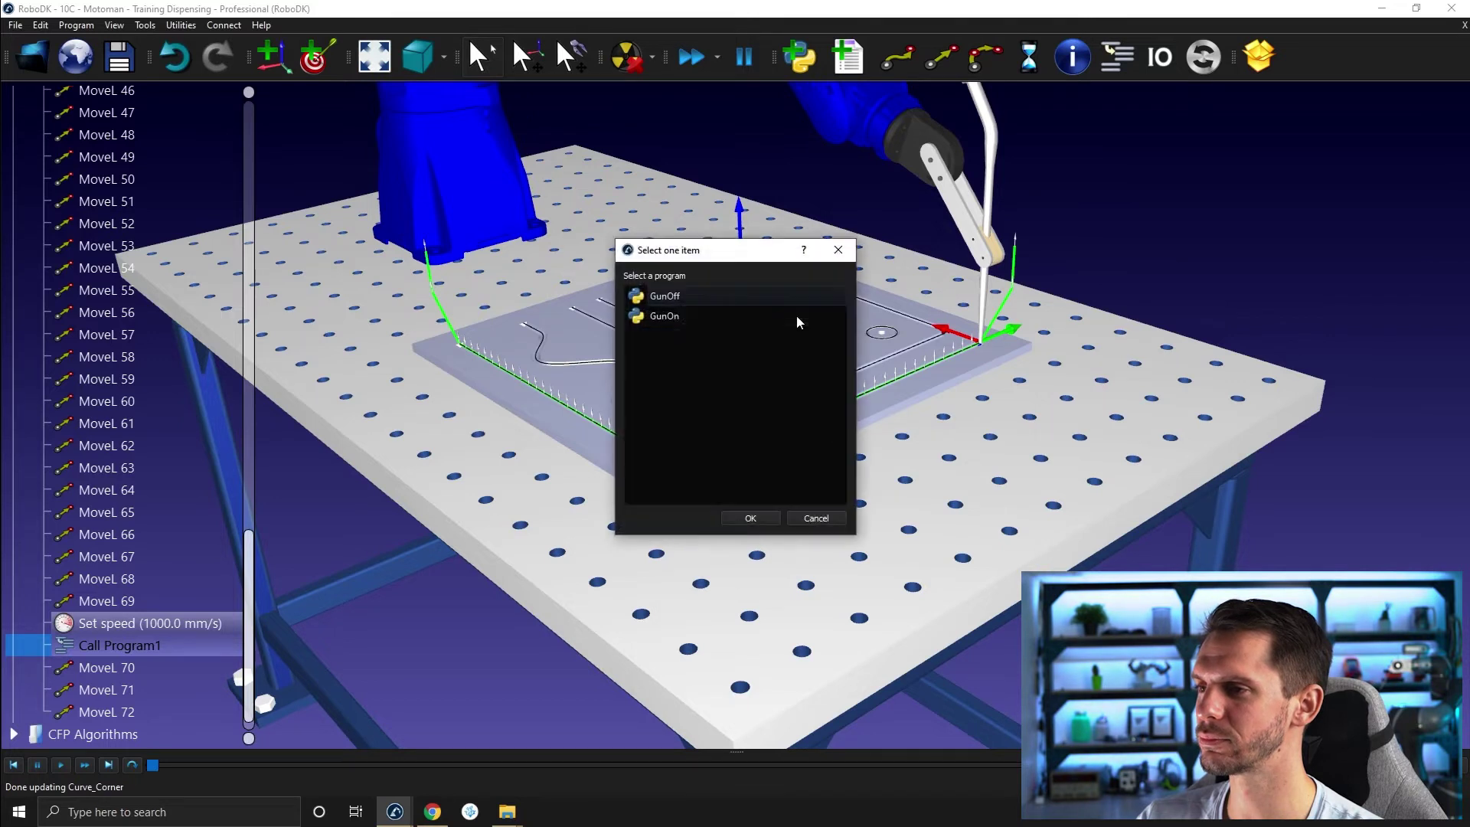
pyautogui.click(668, 317)
pyautogui.click(677, 305)
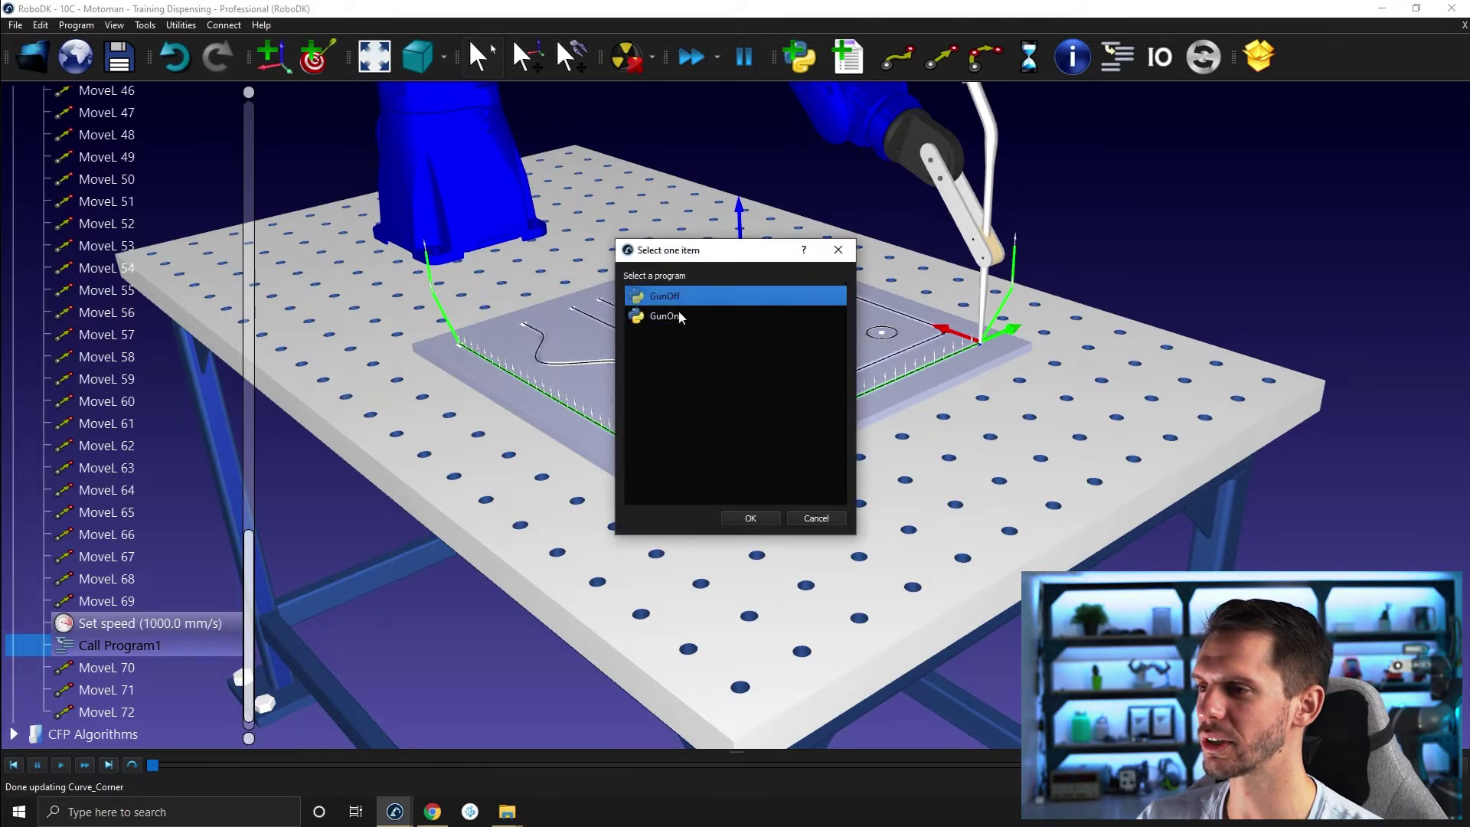
pyautogui.click(755, 520)
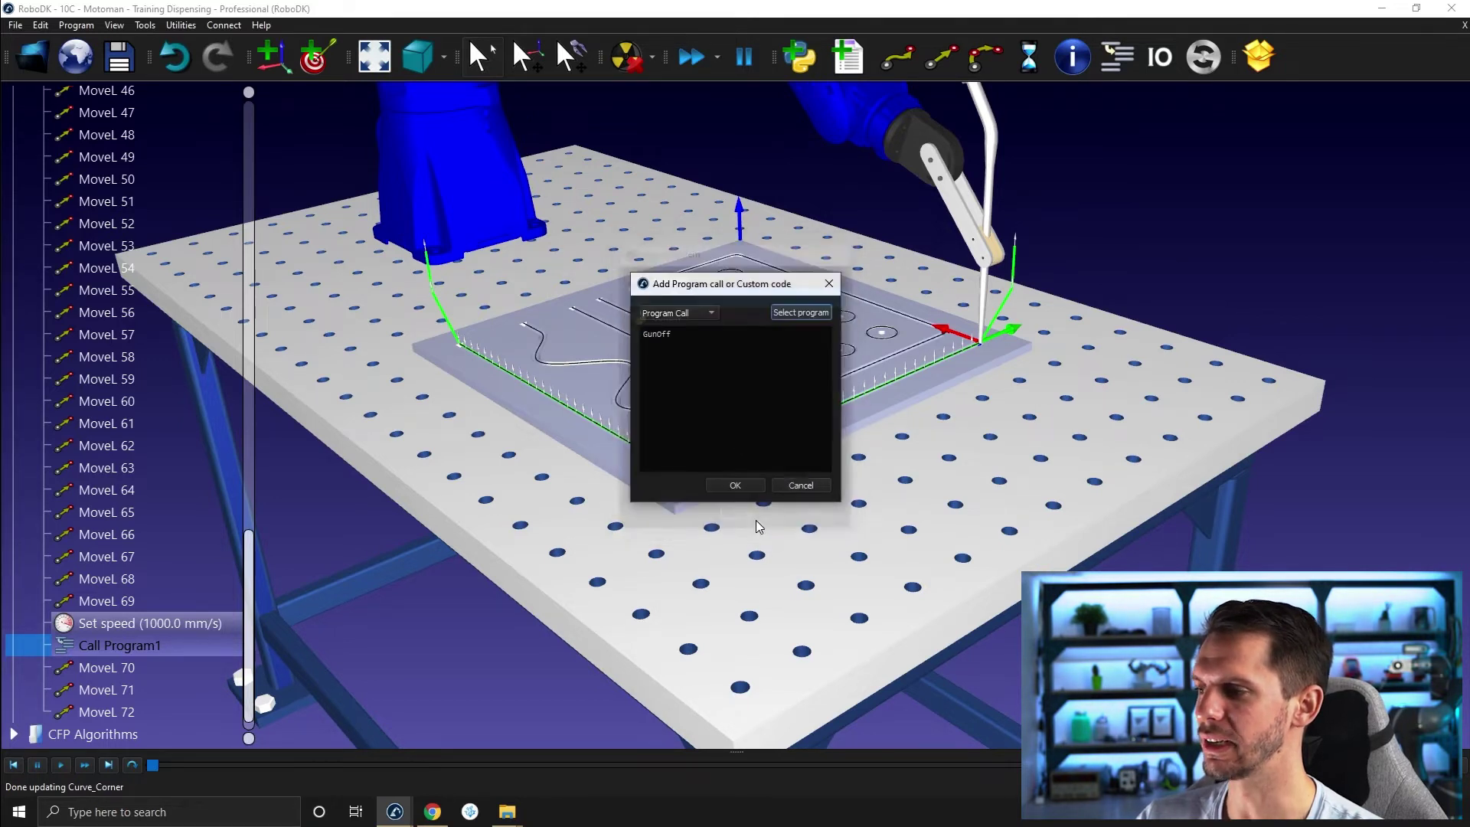
pyautogui.click(750, 480)
# Step: Run the Curve_Corner program and watch the dispenser follow the curve
pyautogui.scroll(8, 153, 681)
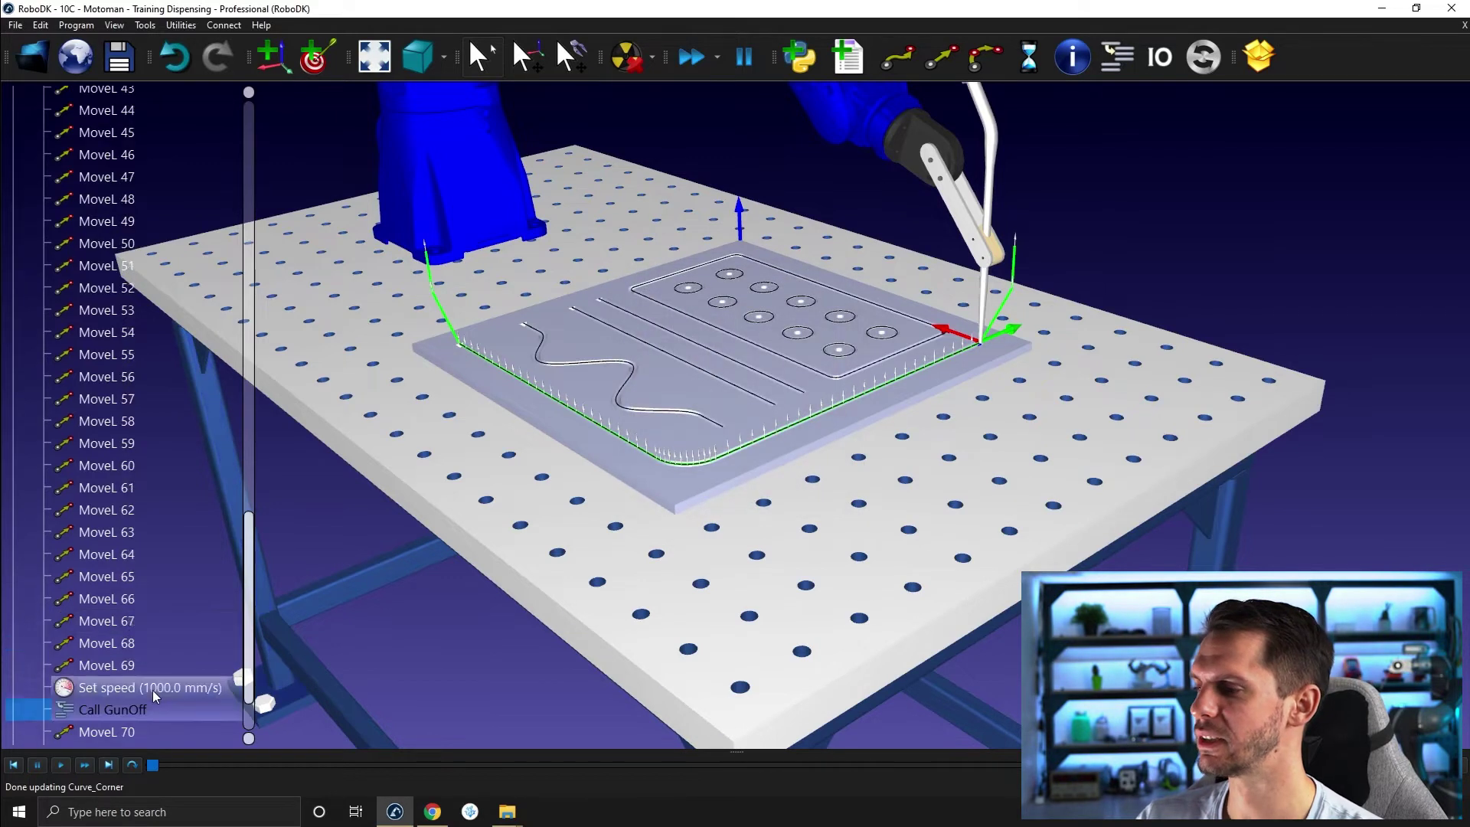
pyautogui.scroll(-3, 545, 406)
pyautogui.scroll(10, 124, 456)
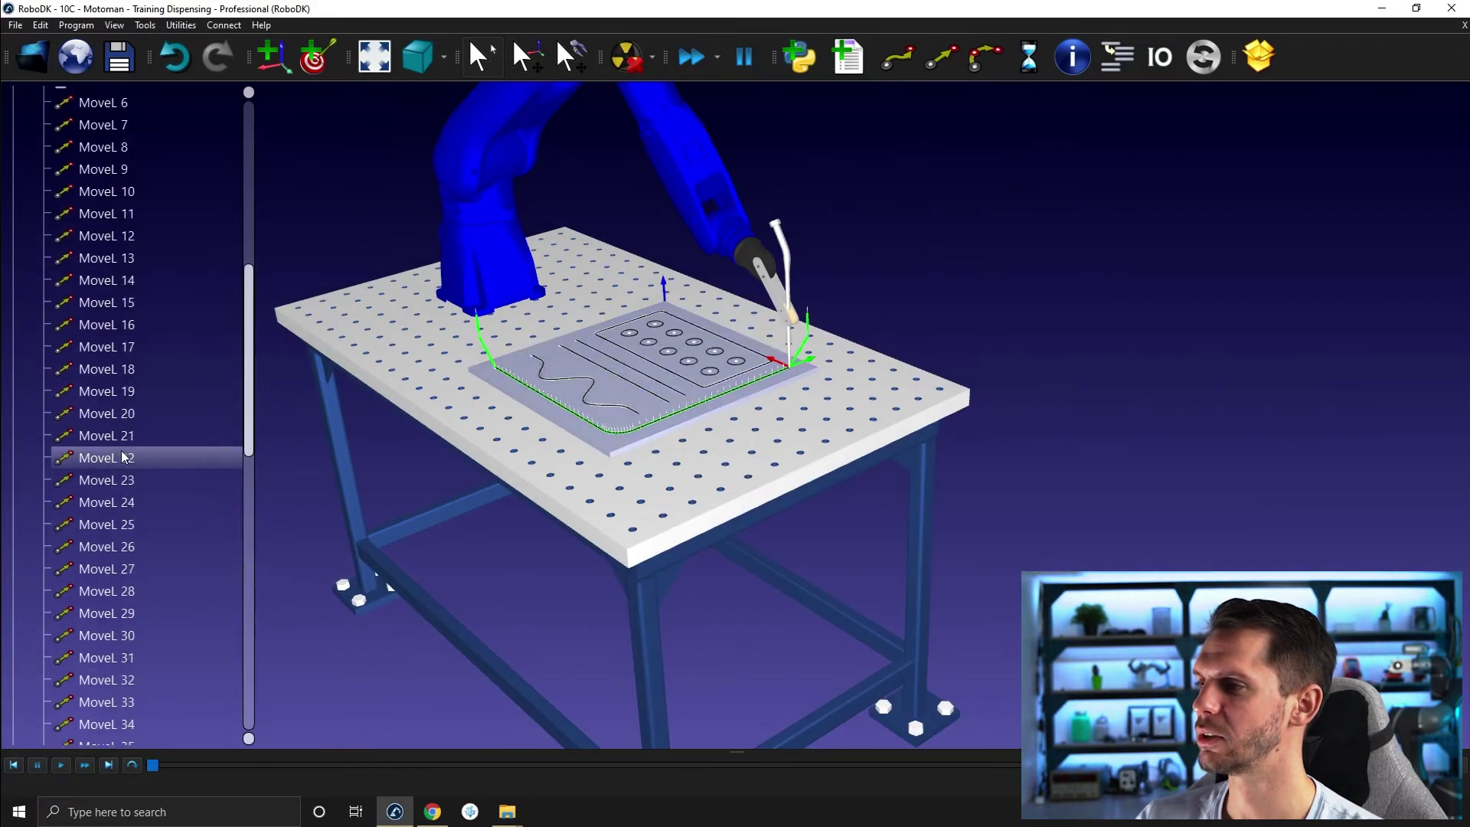
pyautogui.doubleClick(84, 135)
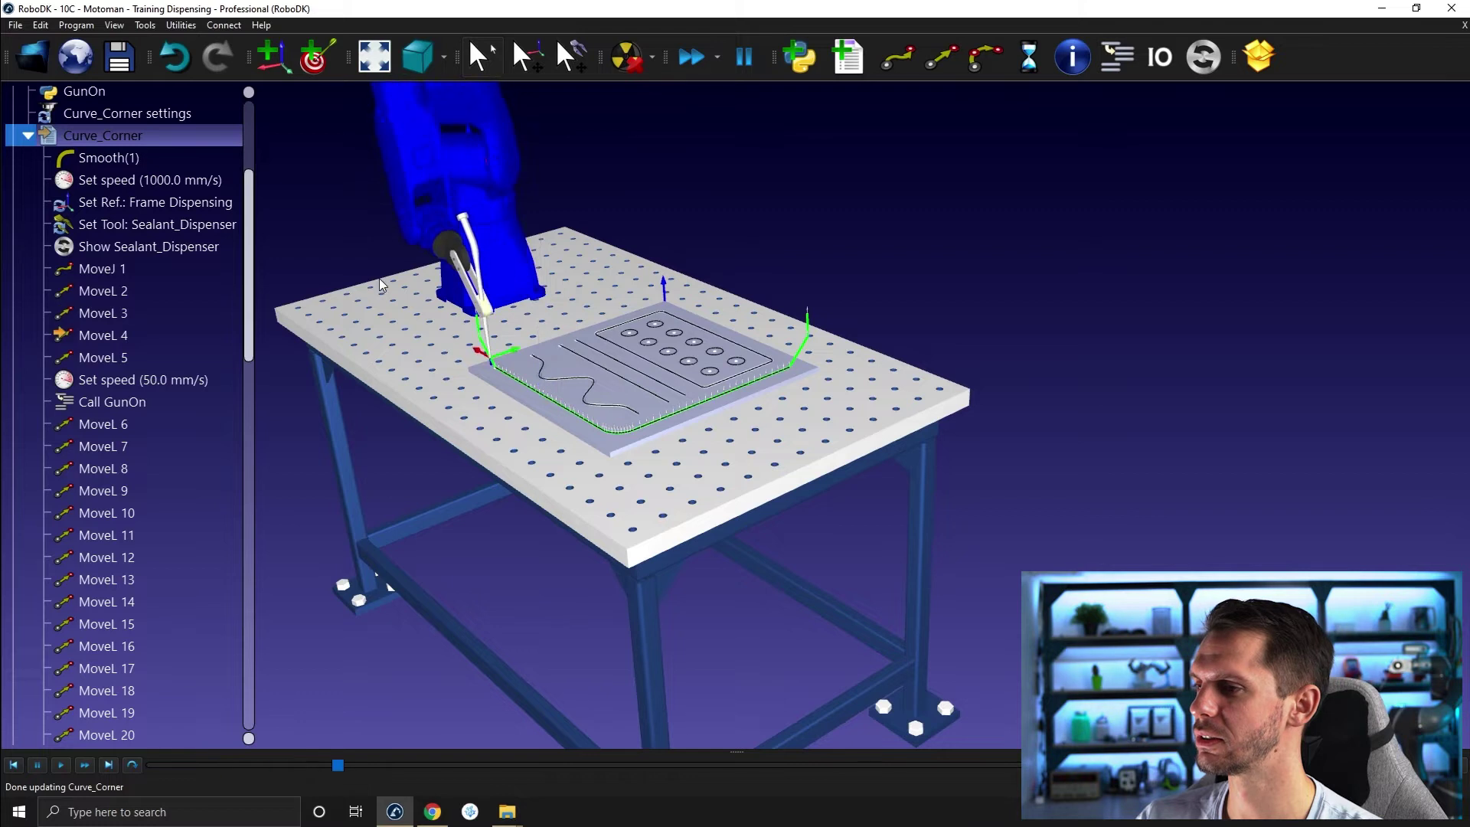
pyautogui.scroll(5, 579, 431)
pyautogui.scroll(-2, 523, 429)
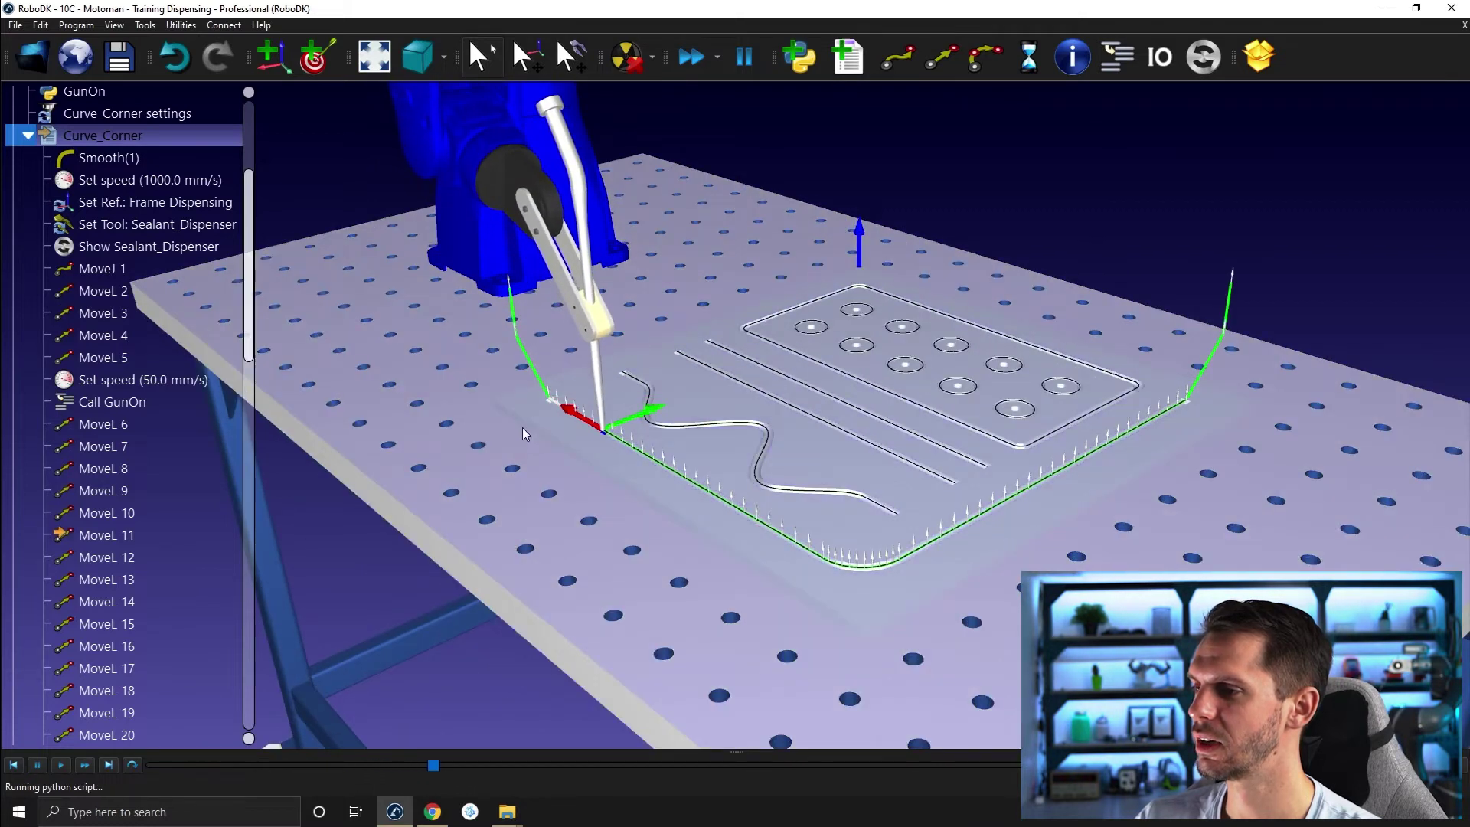
pyautogui.scroll(6, 550, 409)
pyautogui.scroll(-4, 619, 442)
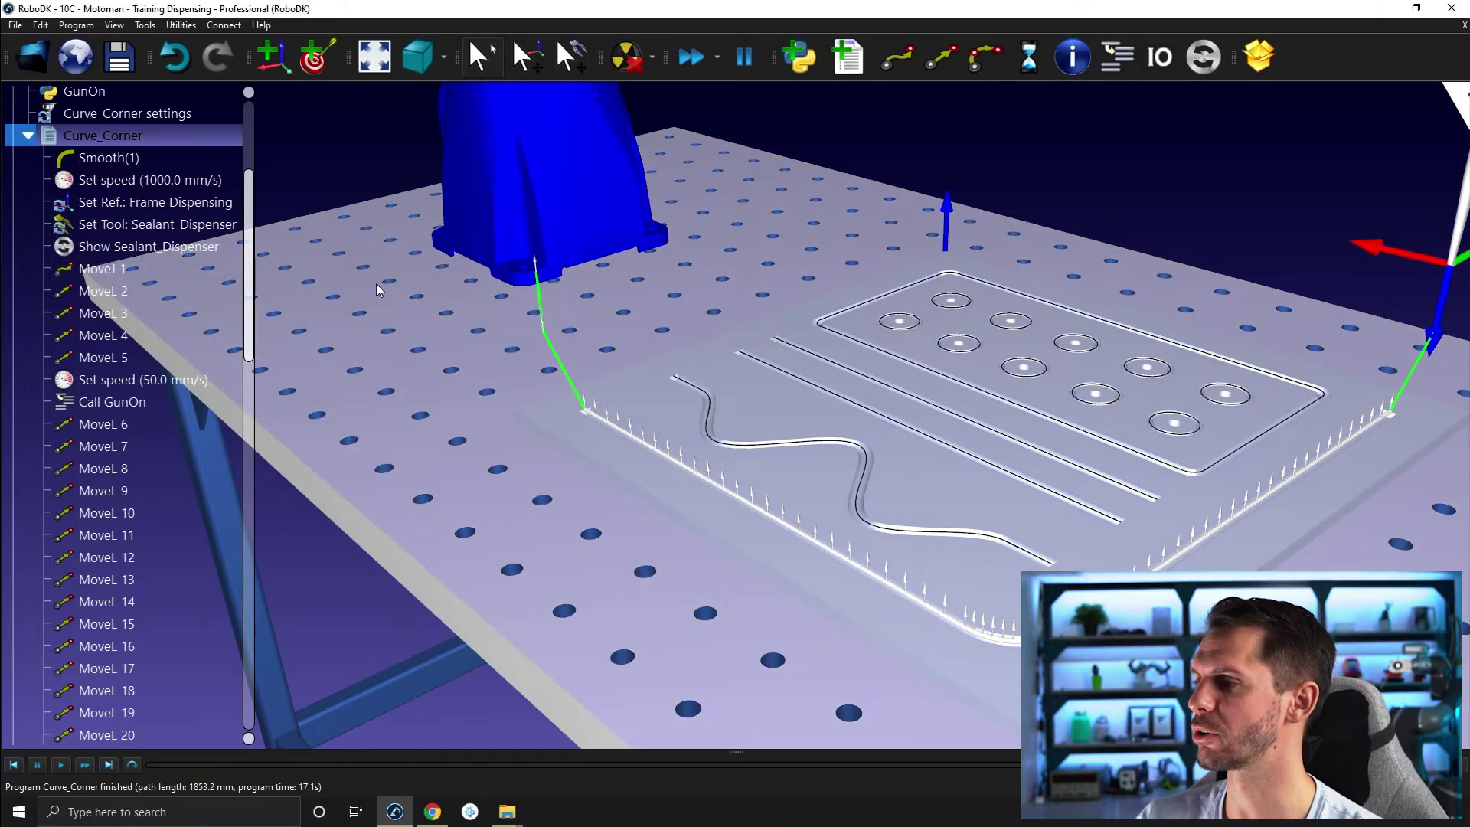
# Step: Collapse the Curve_Corner program's instructions and delete the program from the station
pyautogui.scroll(-5, 376, 284)
pyautogui.moveTo(488, 333); pyautogui.dragTo(593, 334, button='middle')
pyautogui.click(31, 135)
pyautogui.moveTo(487, 374); pyautogui.dragTo(621, 427, button='middle')
pyautogui.click(365, 439)
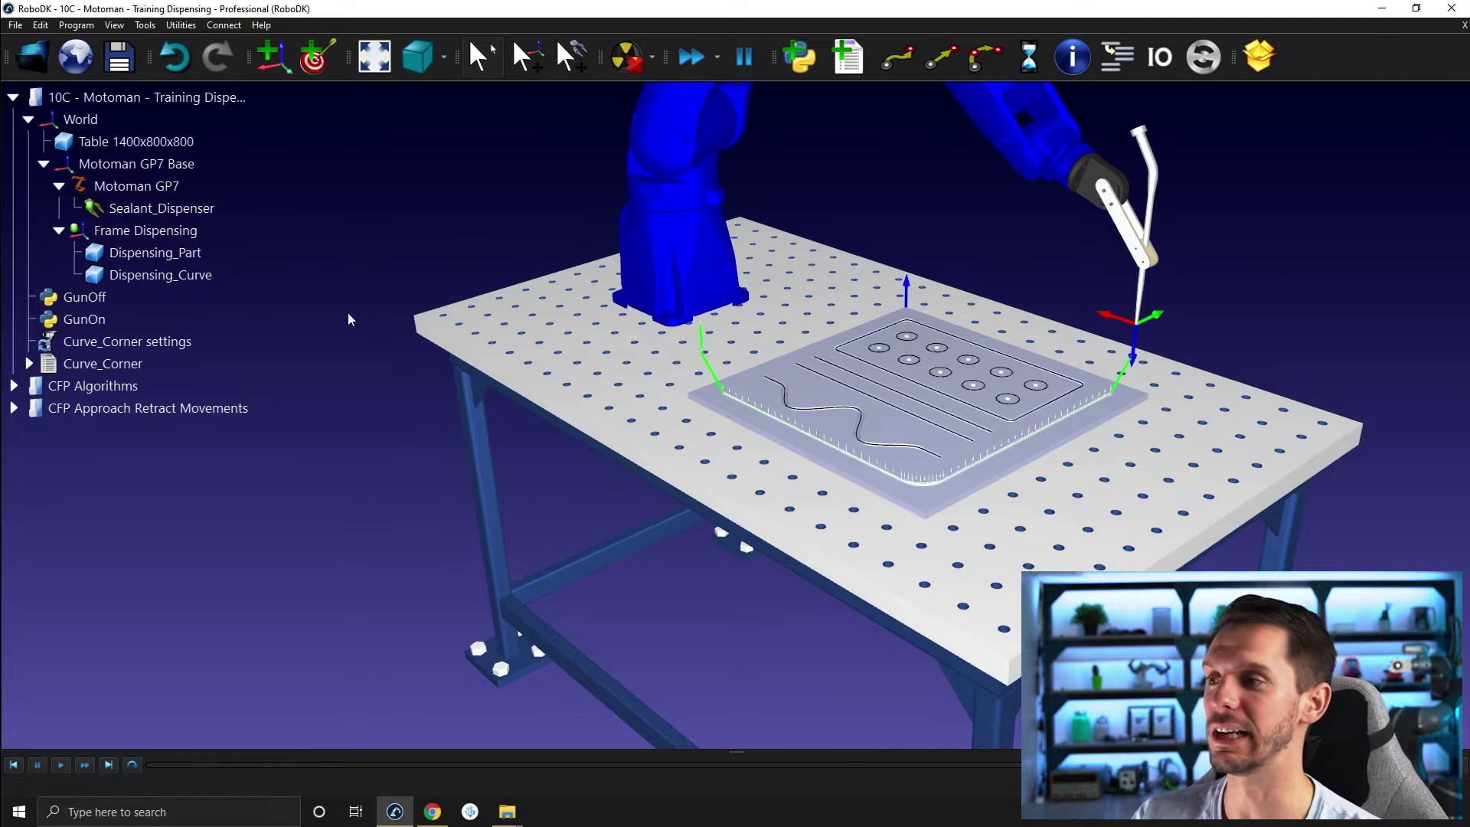
pyautogui.click(156, 366)
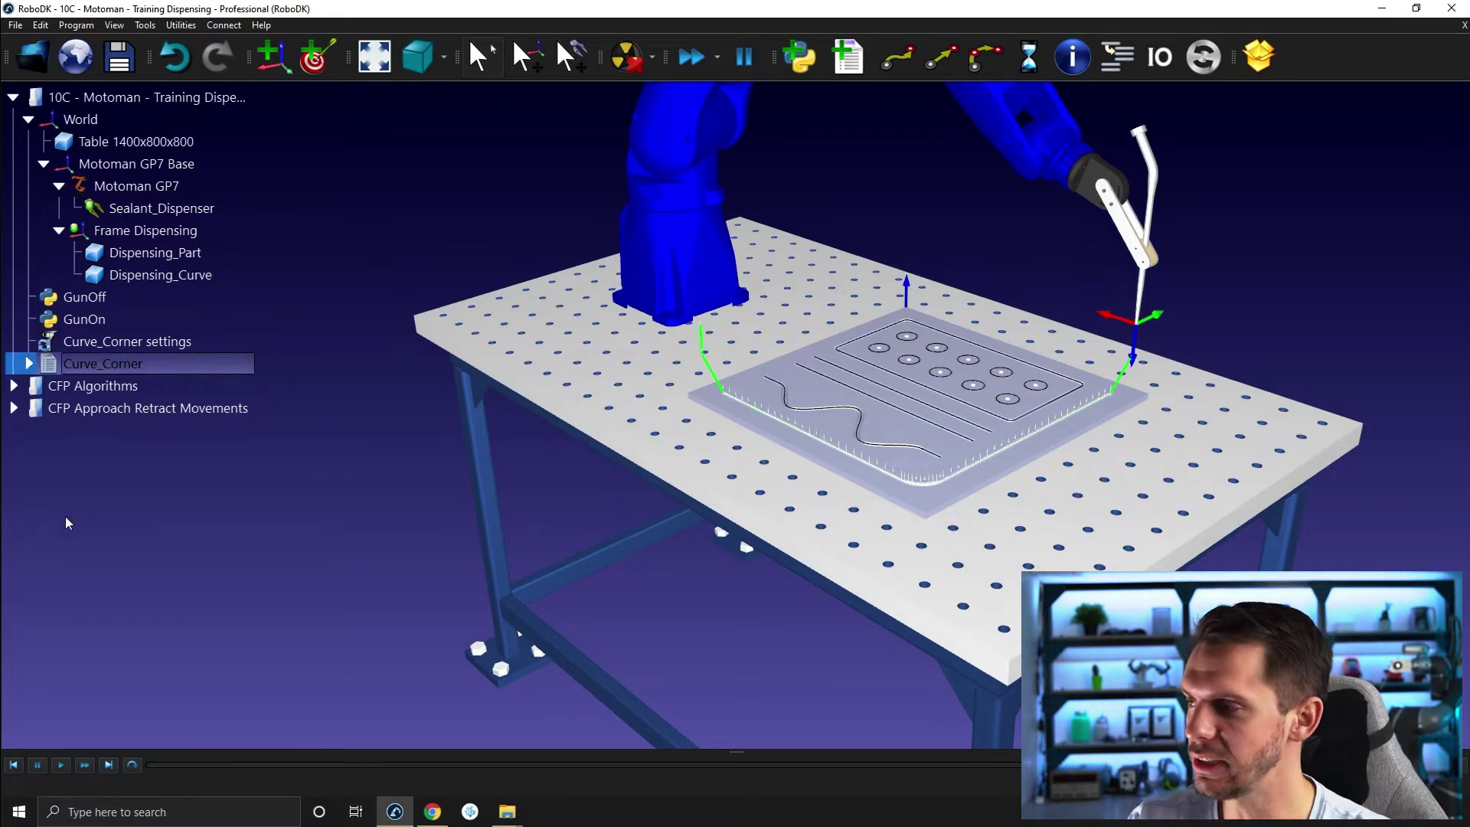
pyautogui.press('Delete')
# Step: Open the program events of the Curve_Corner settings curve follow project
pyautogui.click(161, 349)
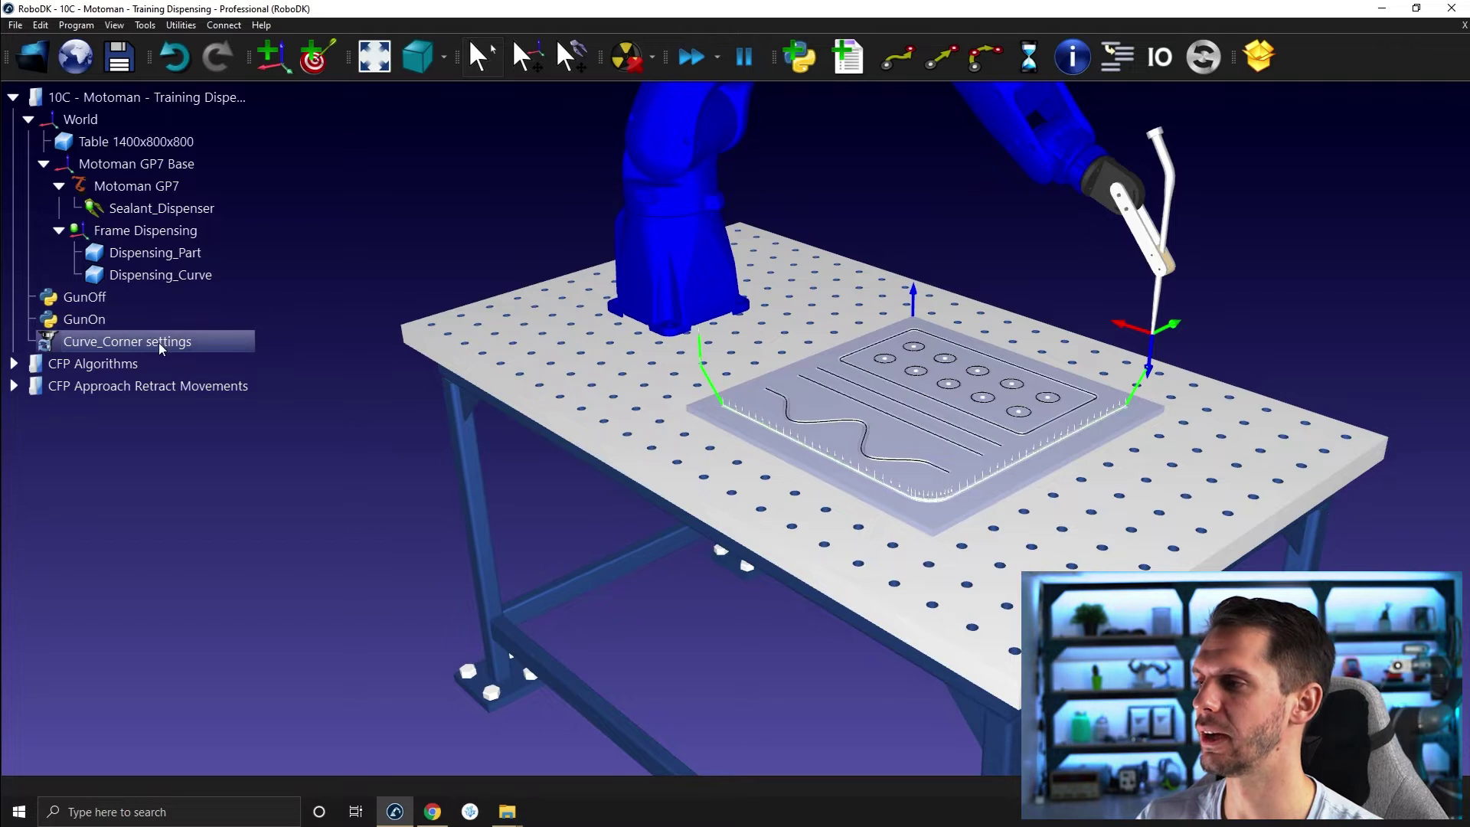
pyautogui.rightClick(162, 349)
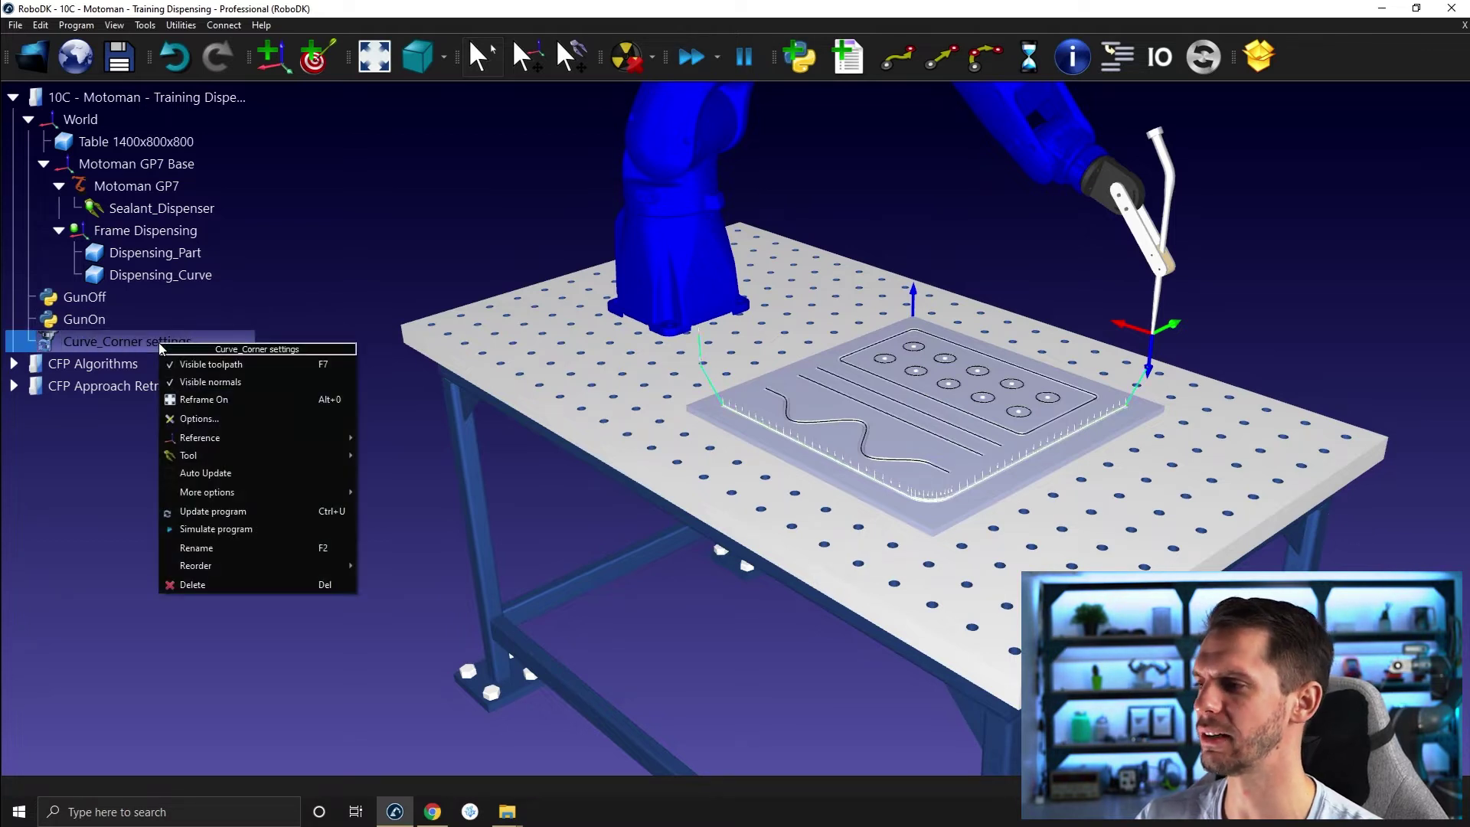
pyautogui.doubleClick(128, 341)
pyautogui.moveTo(938, 383); pyautogui.dragTo(1257, 94)
pyautogui.moveTo(854, 290); pyautogui.dragTo(744, 334, button='middle')
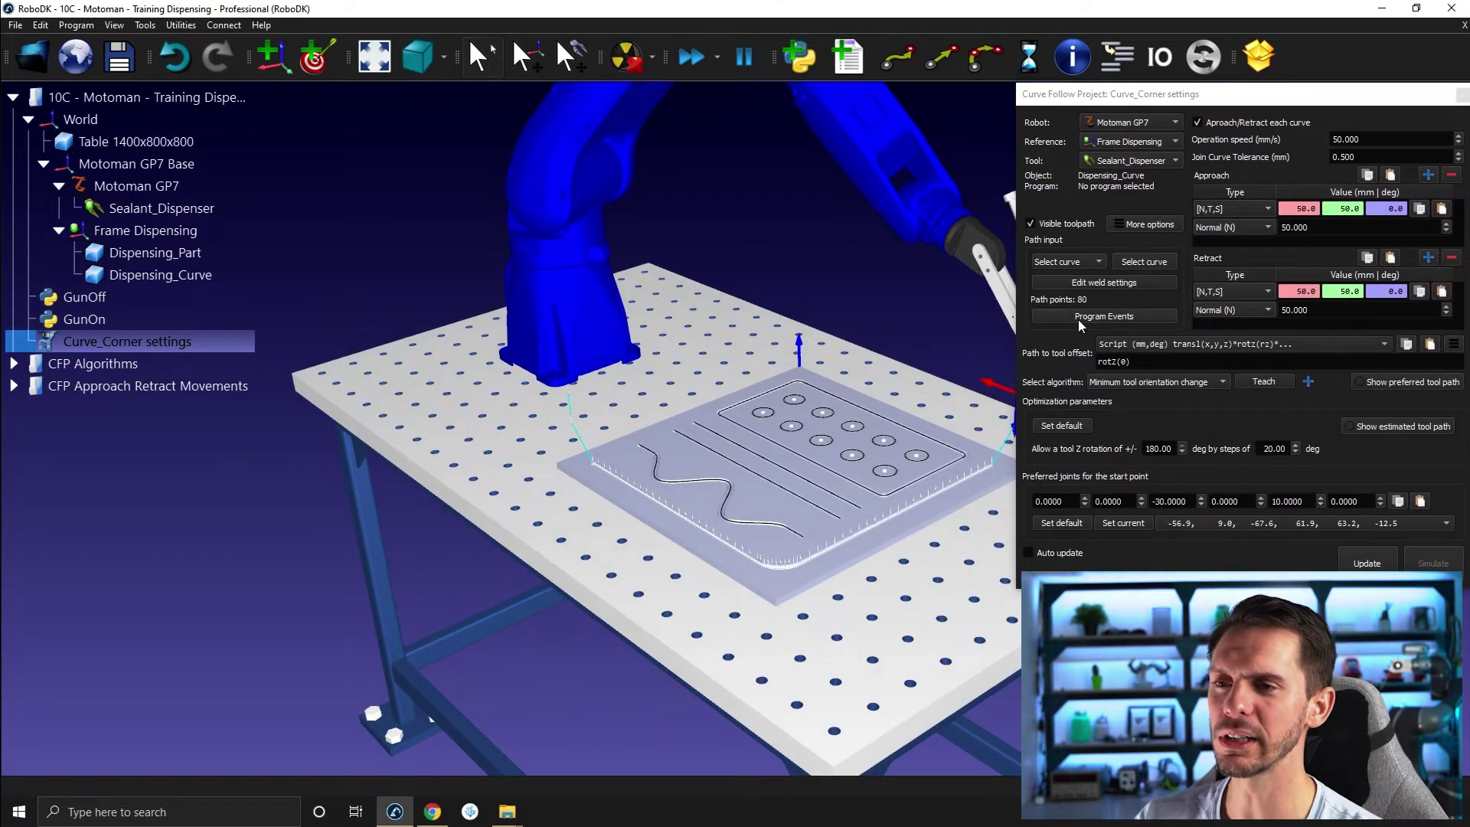
pyautogui.click(1081, 319)
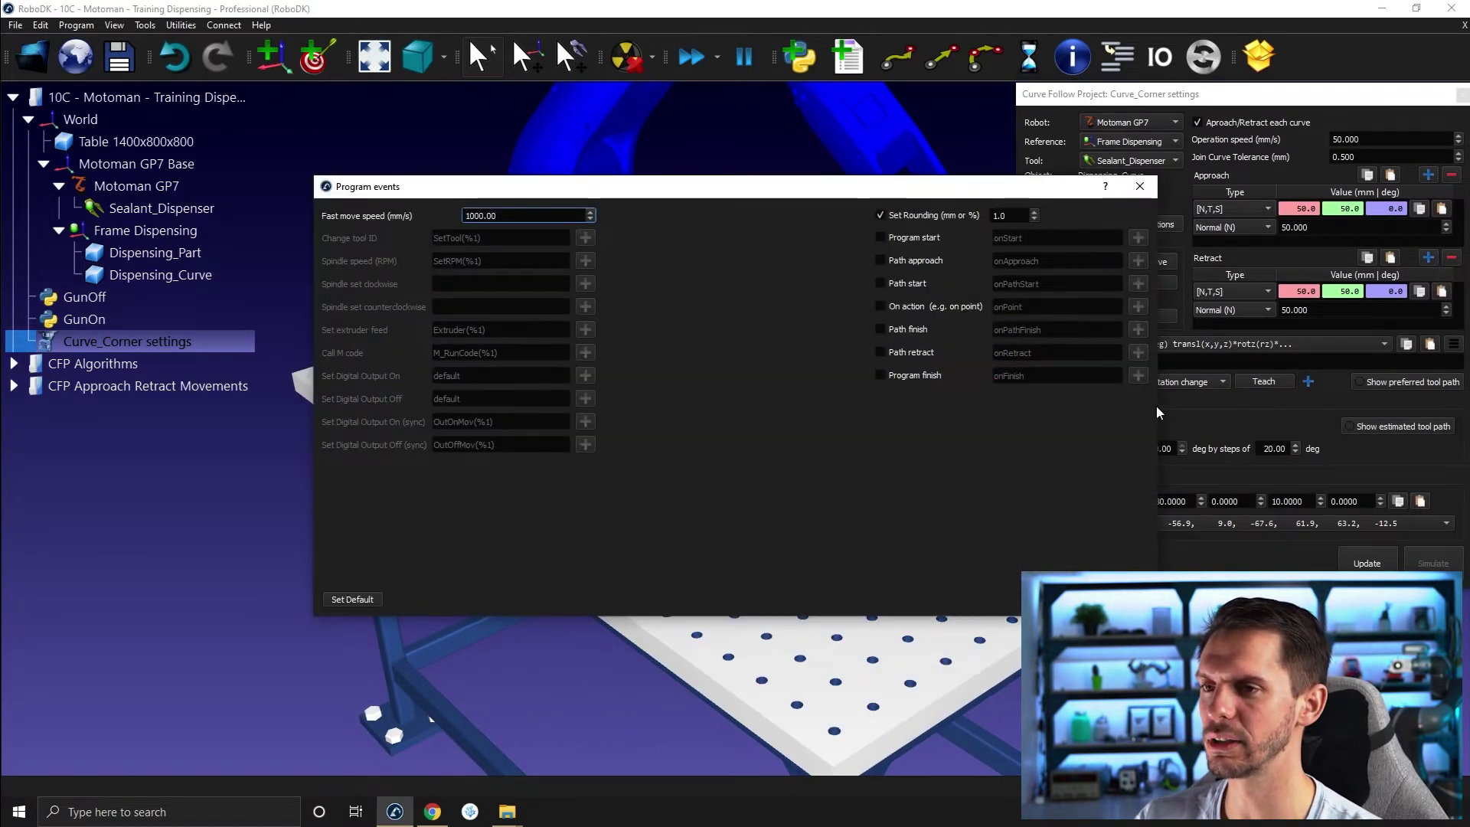
pyautogui.moveTo(1161, 404); pyautogui.dragTo(902, 415)
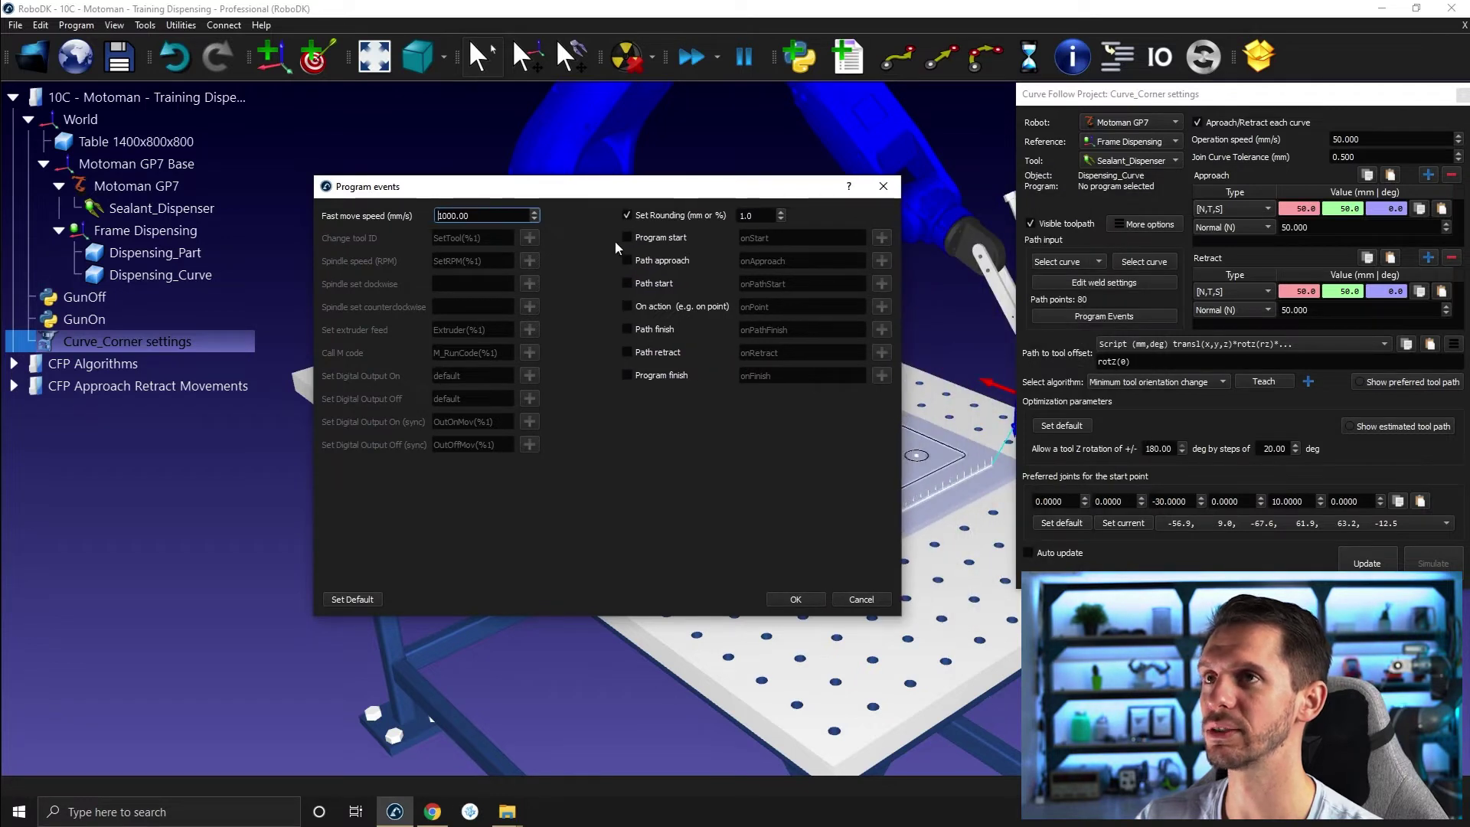
pyautogui.moveTo(628, 191); pyautogui.dragTo(712, 138)
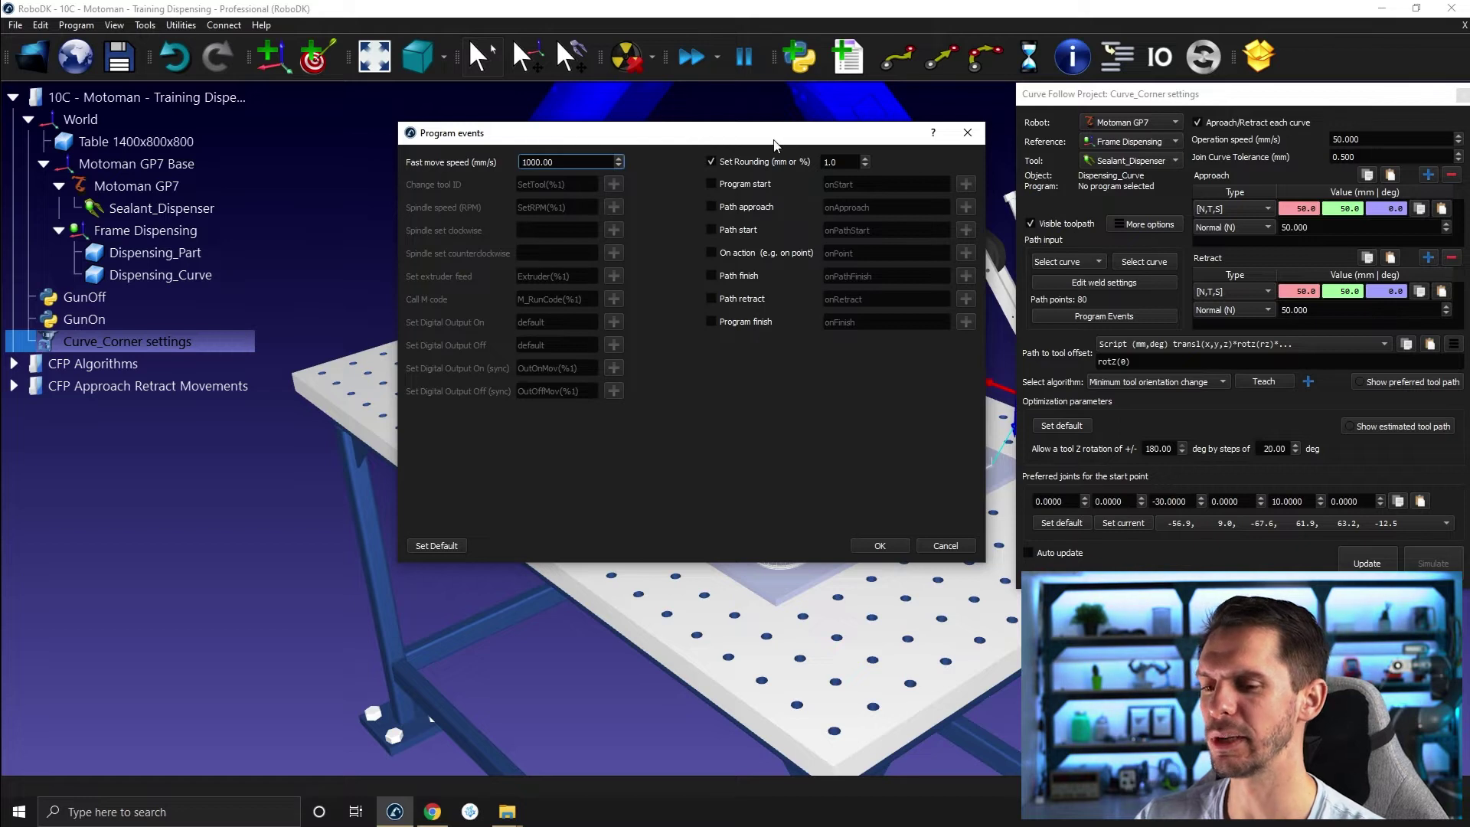
pyautogui.click(714, 190)
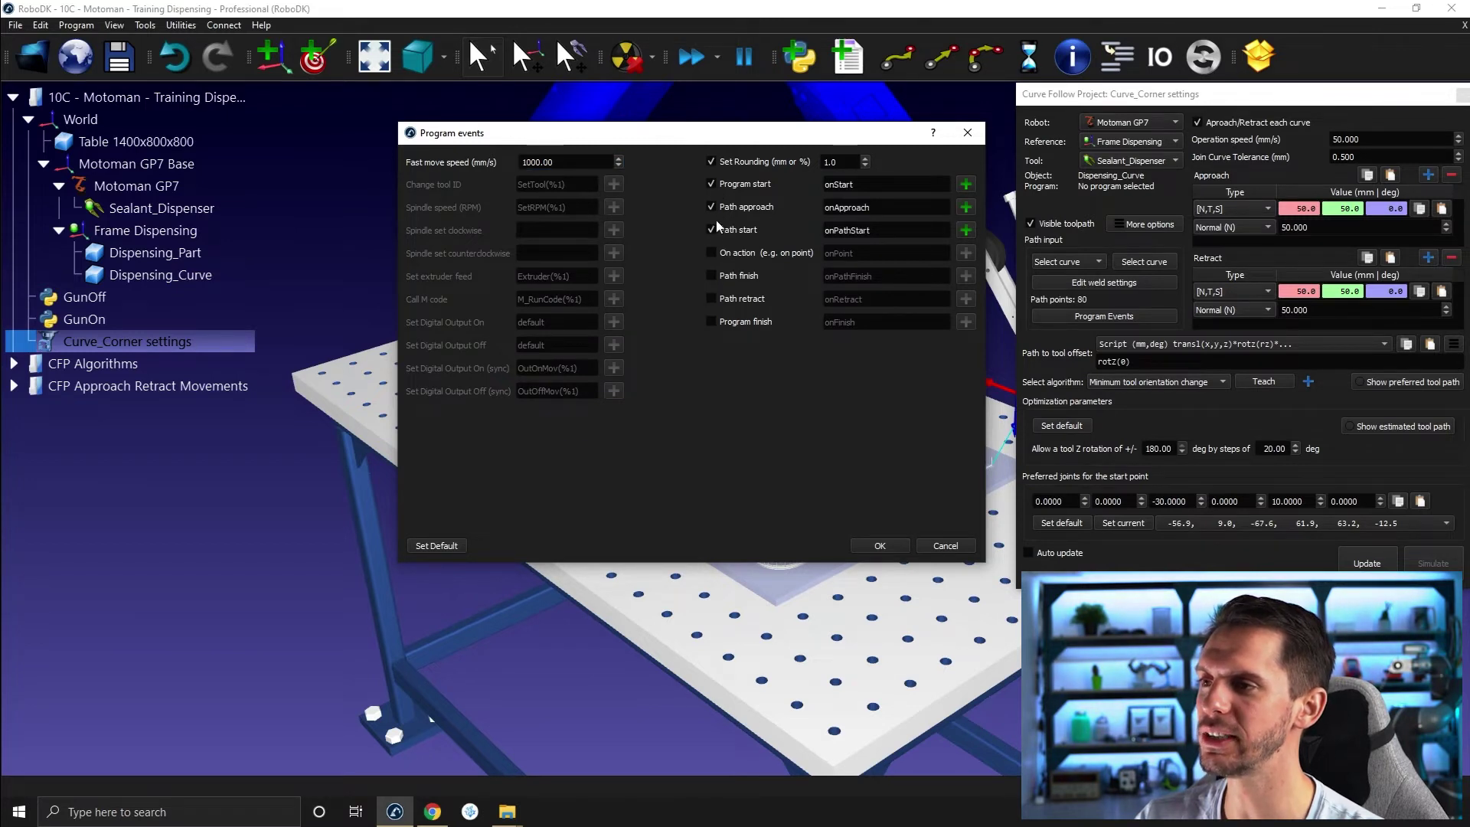
pyautogui.click(712, 207)
pyautogui.click(712, 184)
pyautogui.click(717, 230)
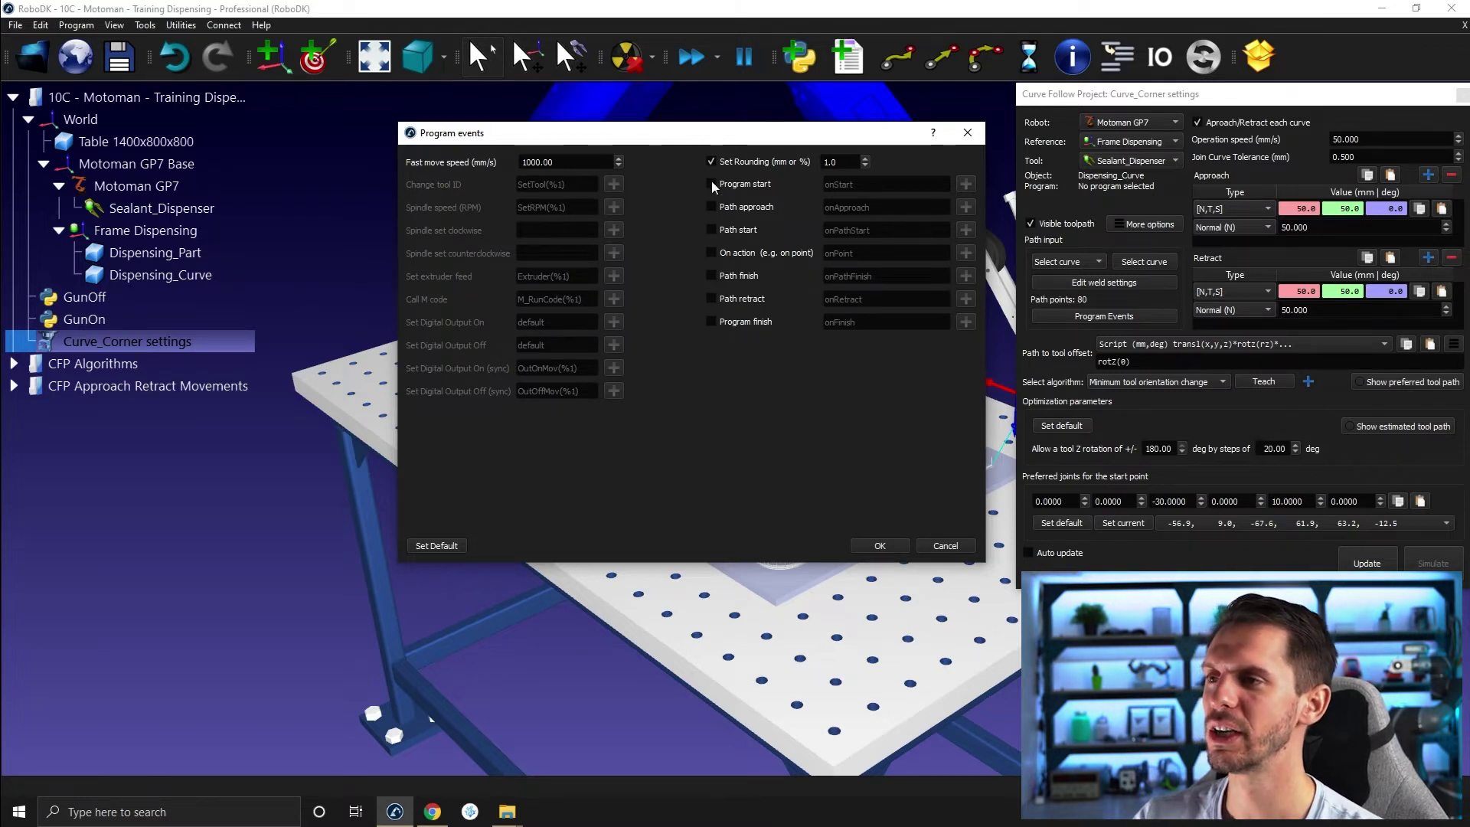
# Step: Enable the Path start and Path finish events and set Path start to call the GunOn program
pyautogui.click(711, 230)
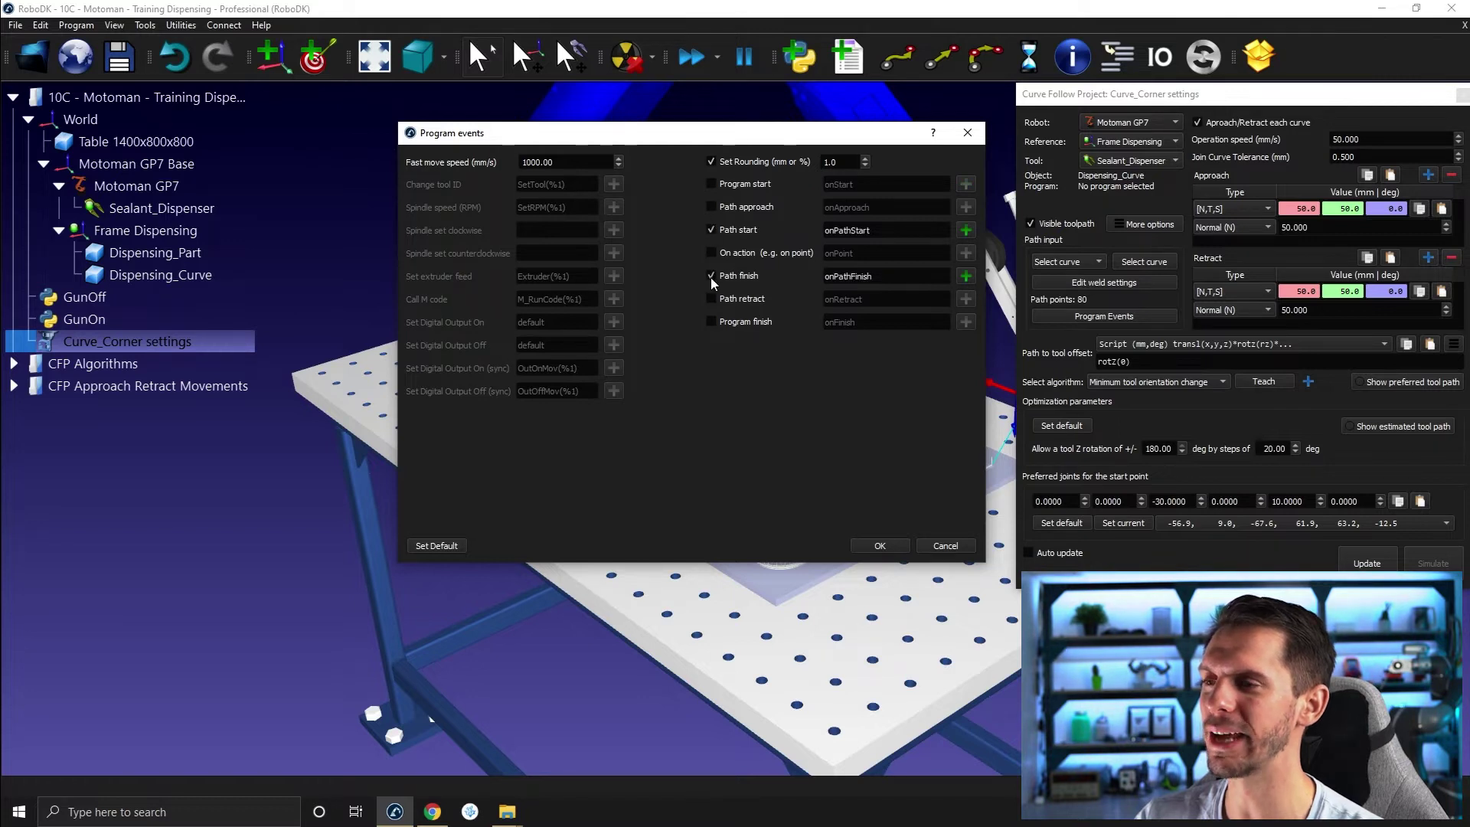
pyautogui.click(967, 231)
pyautogui.click(825, 314)
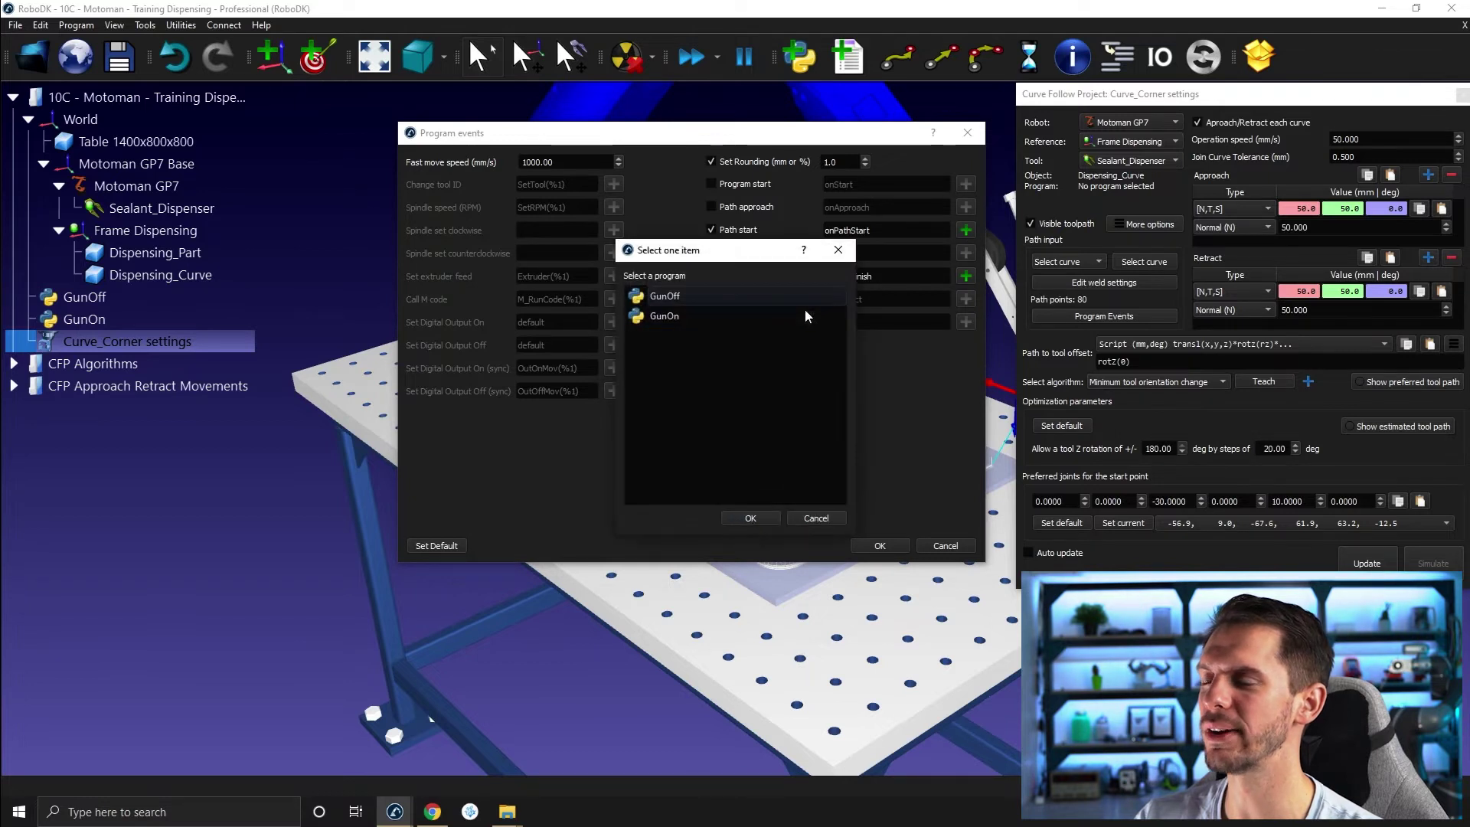
pyautogui.click(674, 316)
pyautogui.doubleClick(676, 315)
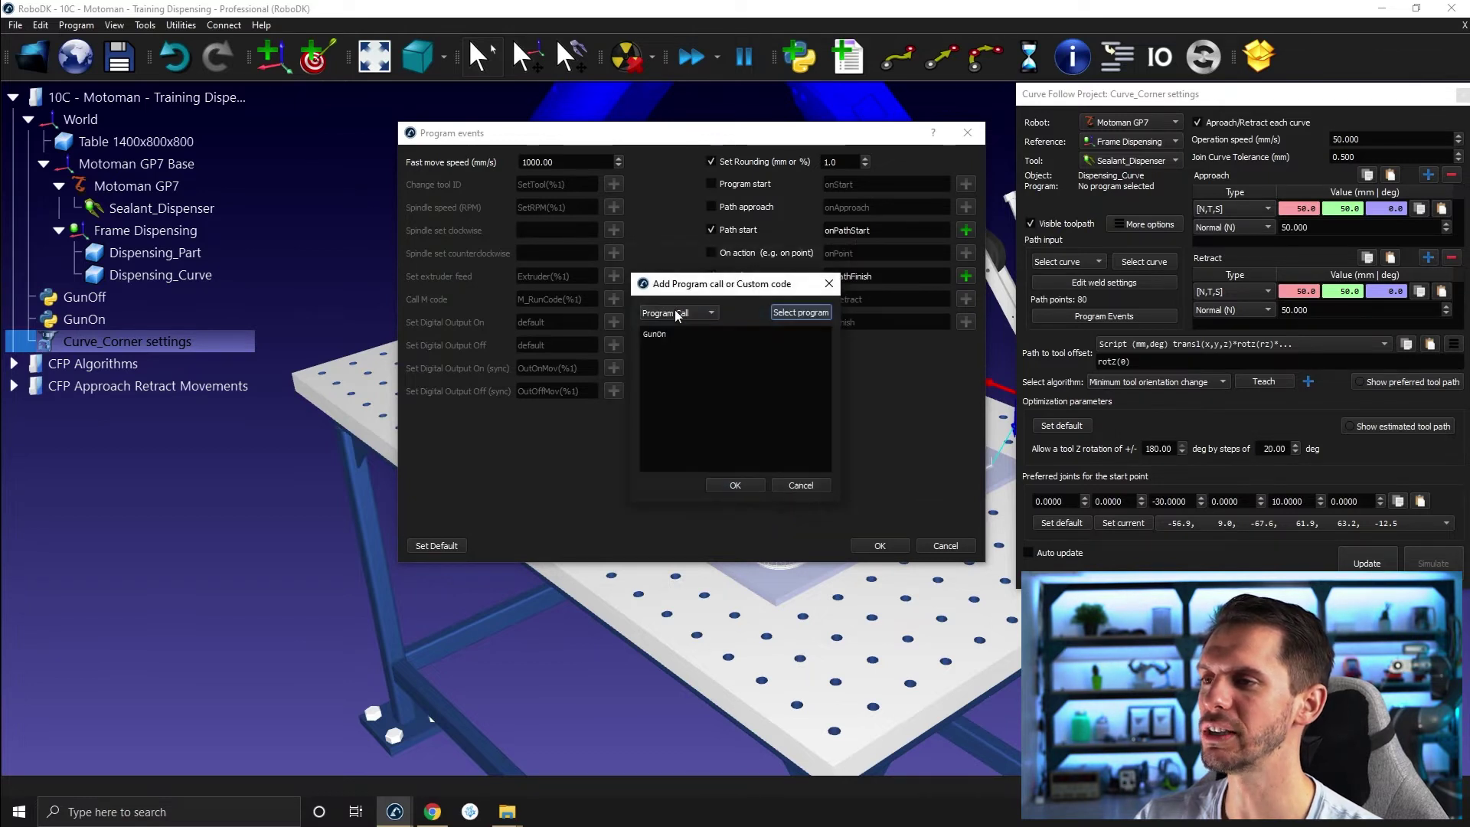
pyautogui.click(732, 484)
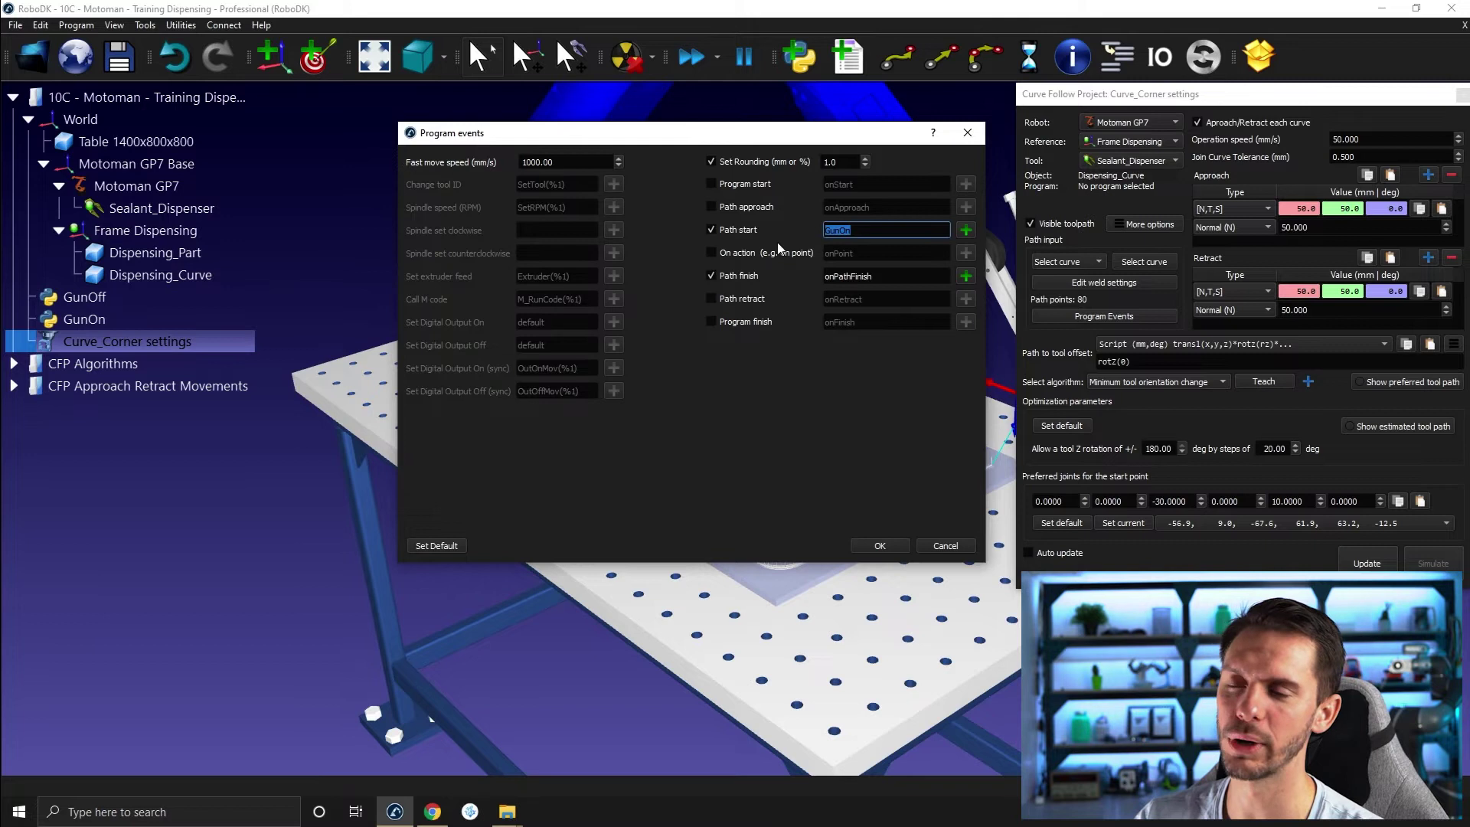
# Step: Set the Path finish event to call the GunOff program, accept the program events and clear the station display
pyautogui.click(877, 277)
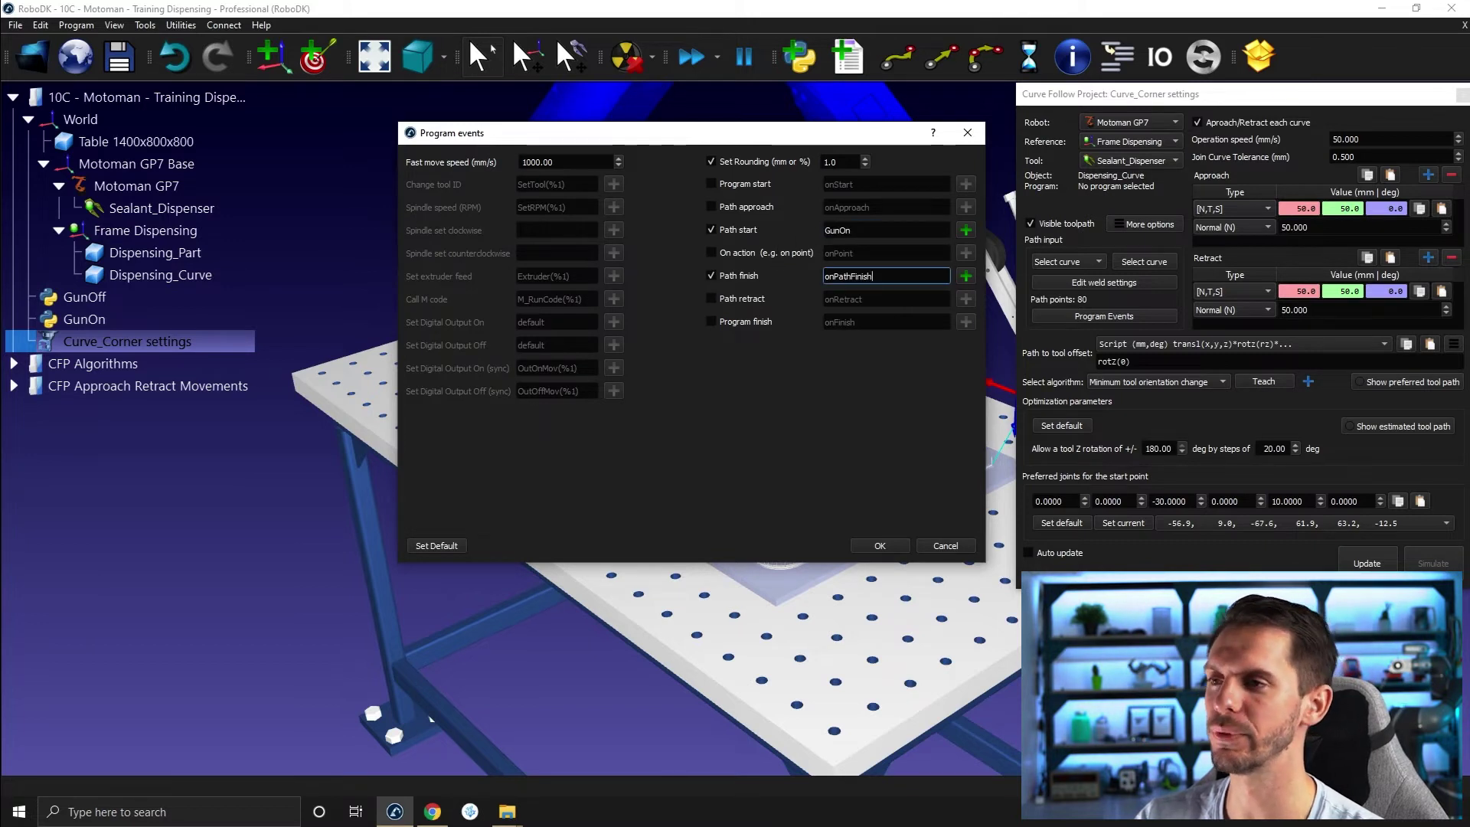
pyautogui.click(966, 277)
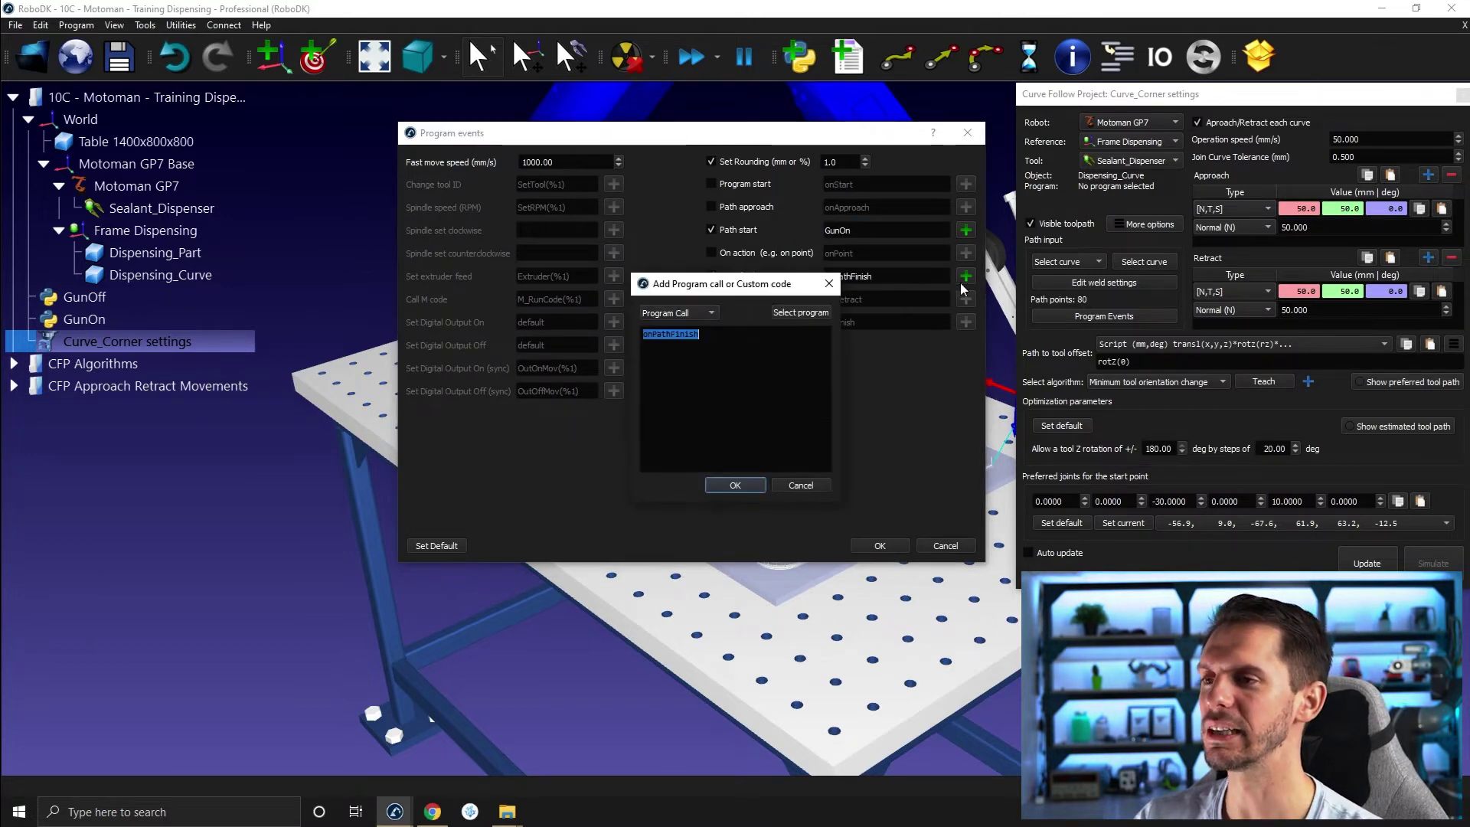
pyautogui.click(785, 323)
pyautogui.click(708, 317)
pyautogui.click(698, 301)
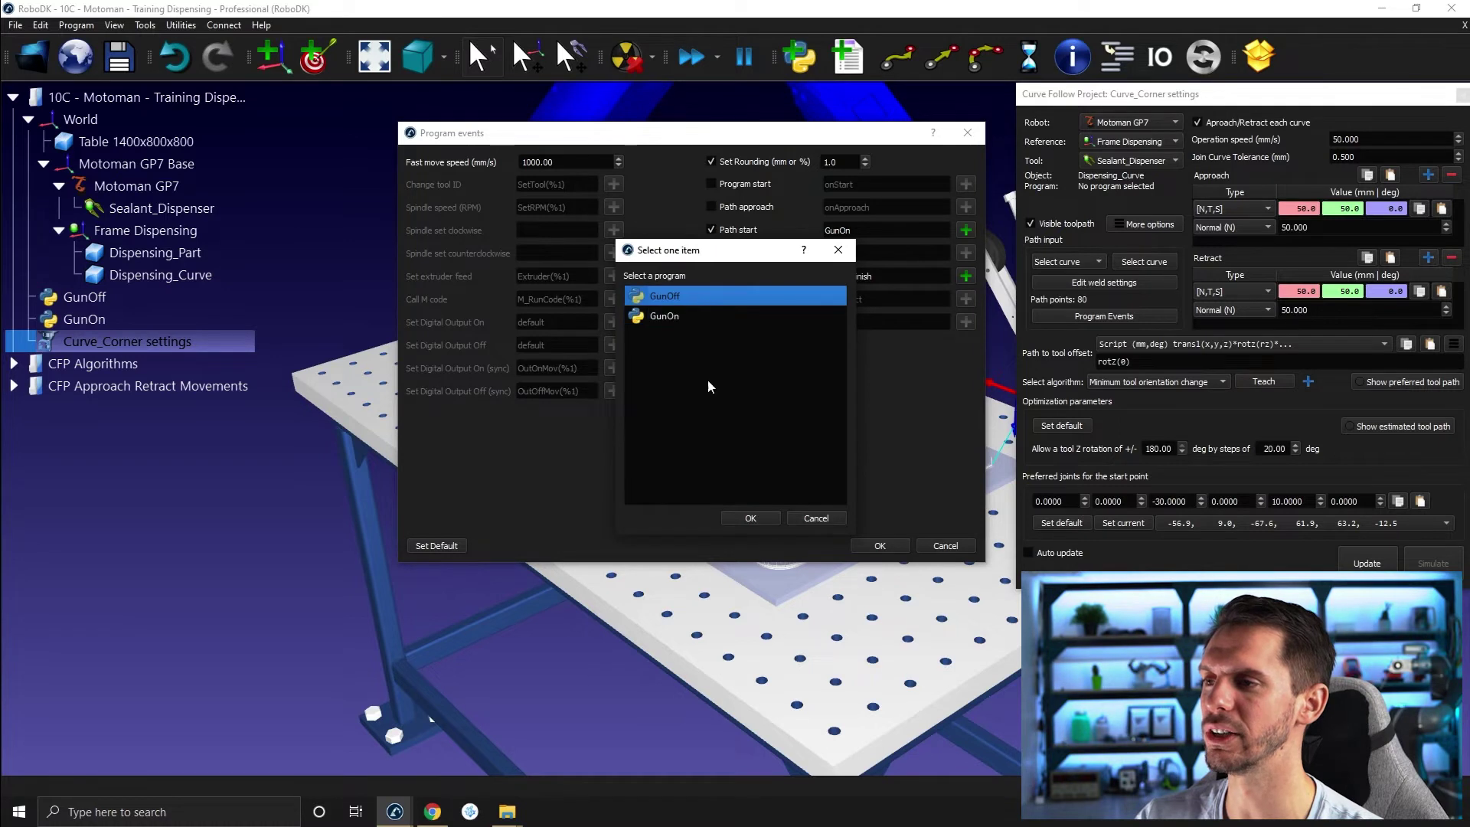
pyautogui.click(750, 518)
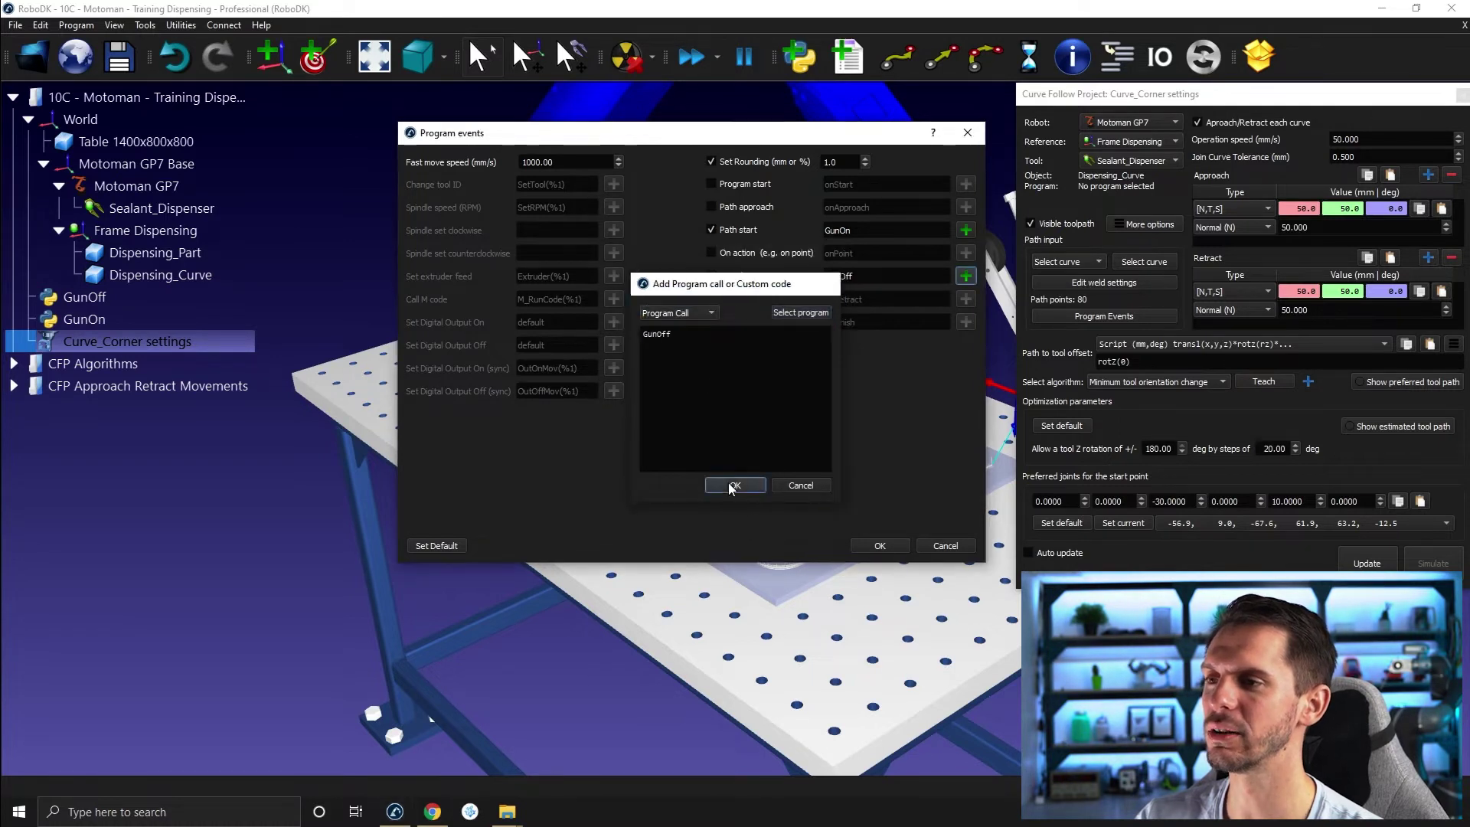
pyautogui.click(733, 485)
pyautogui.click(880, 546)
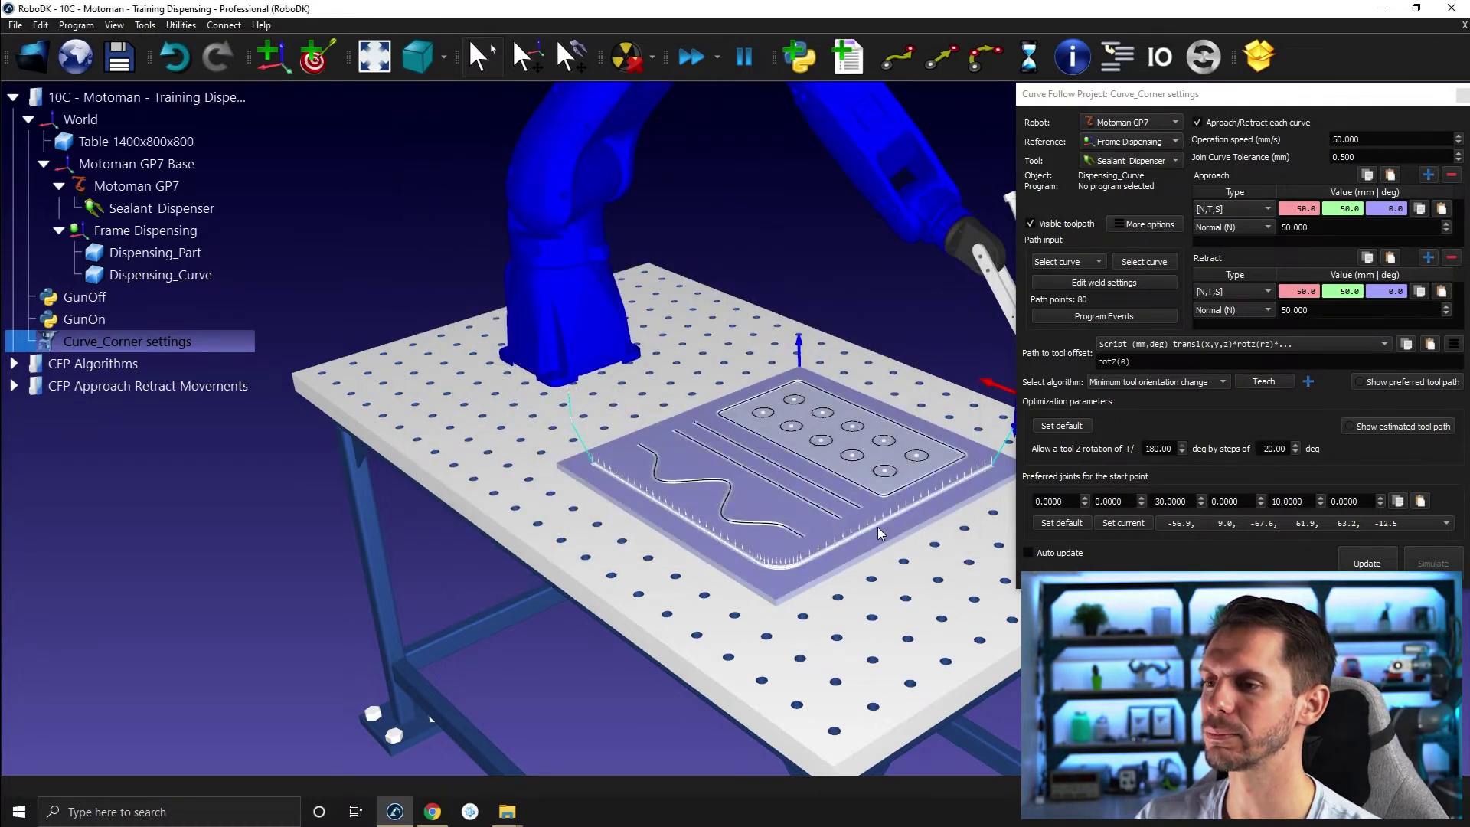
pyautogui.click(765, 387)
pyautogui.press('Escape')
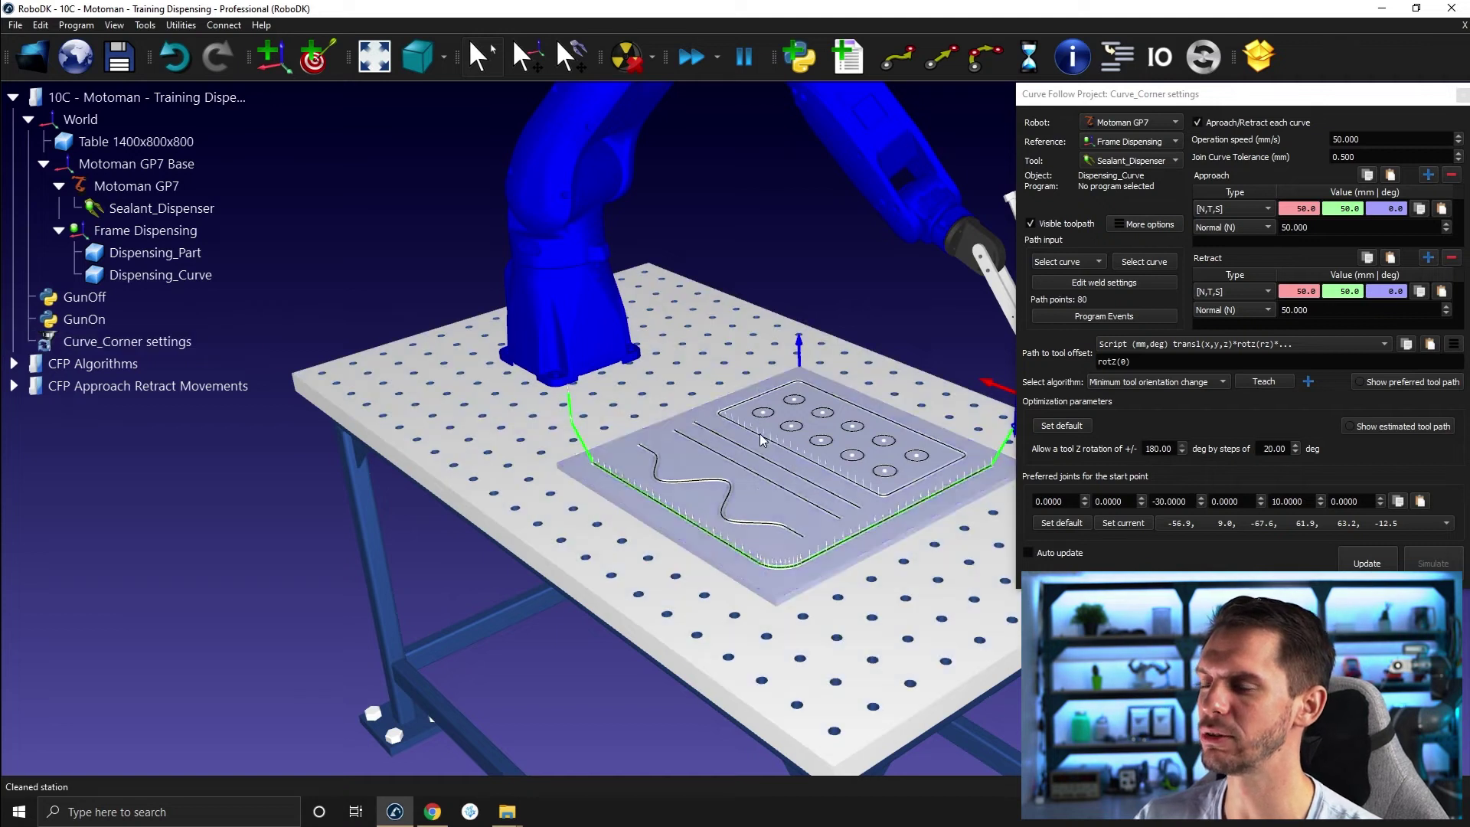
# Step: Update the Curve_Corner settings project to regenerate its program and simulate it, following the sealant bead along the whole curve
pyautogui.moveTo(761, 438); pyautogui.dragTo(657, 374, button='middle')
pyautogui.click(1360, 562)
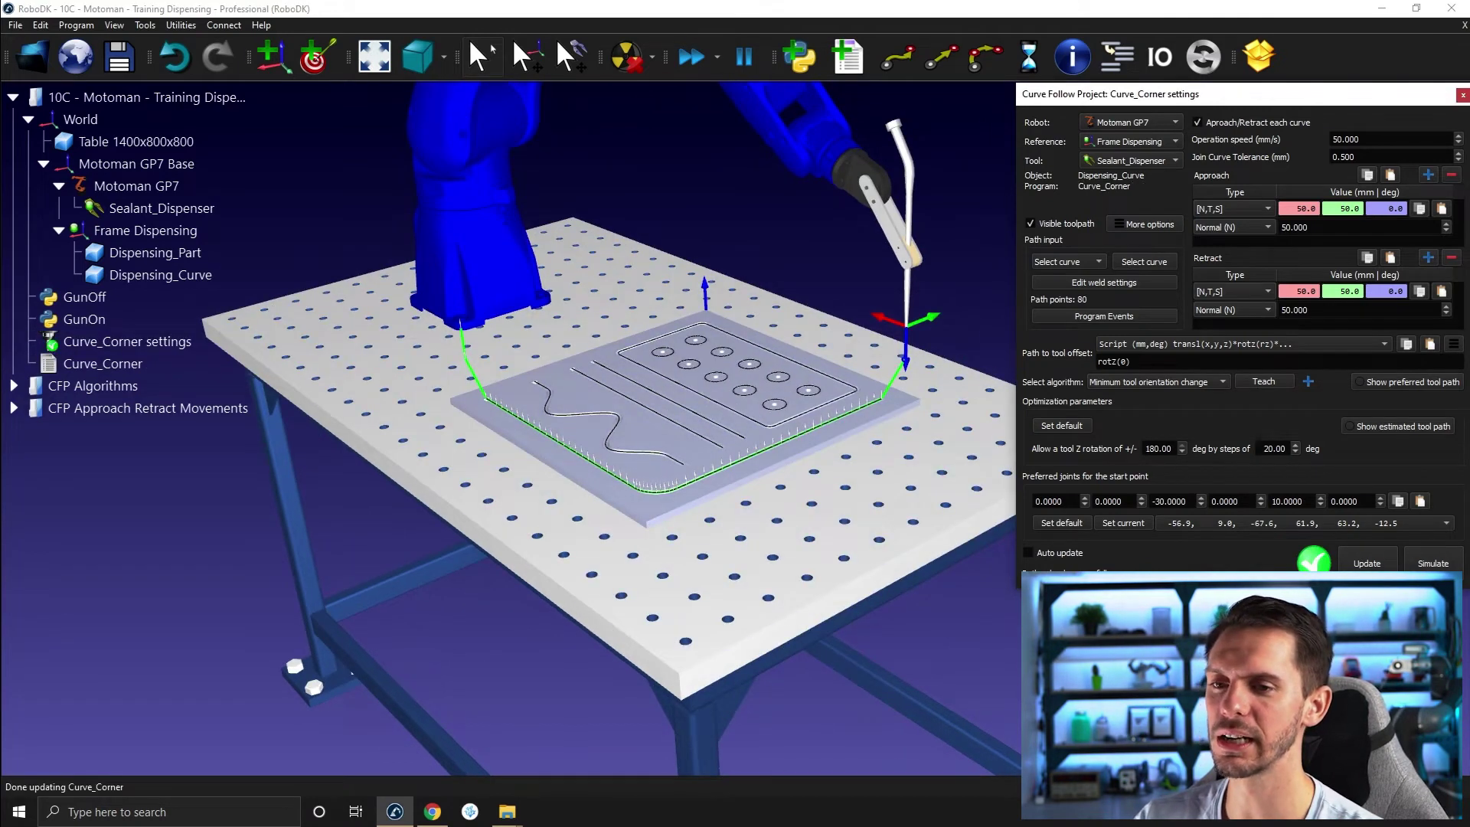
pyautogui.click(1429, 562)
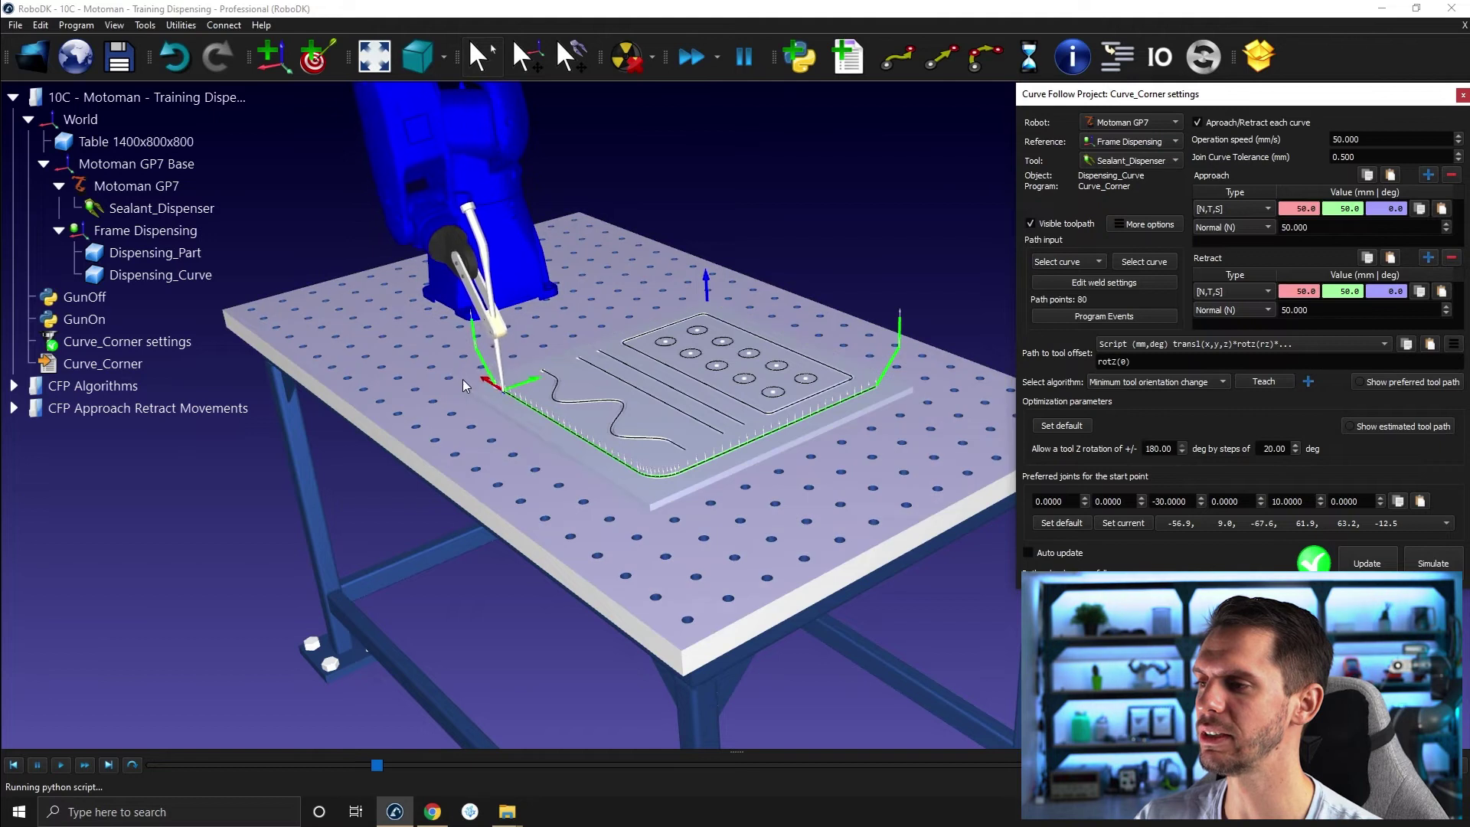
pyautogui.scroll(3, 475, 391)
pyautogui.scroll(4, 495, 407)
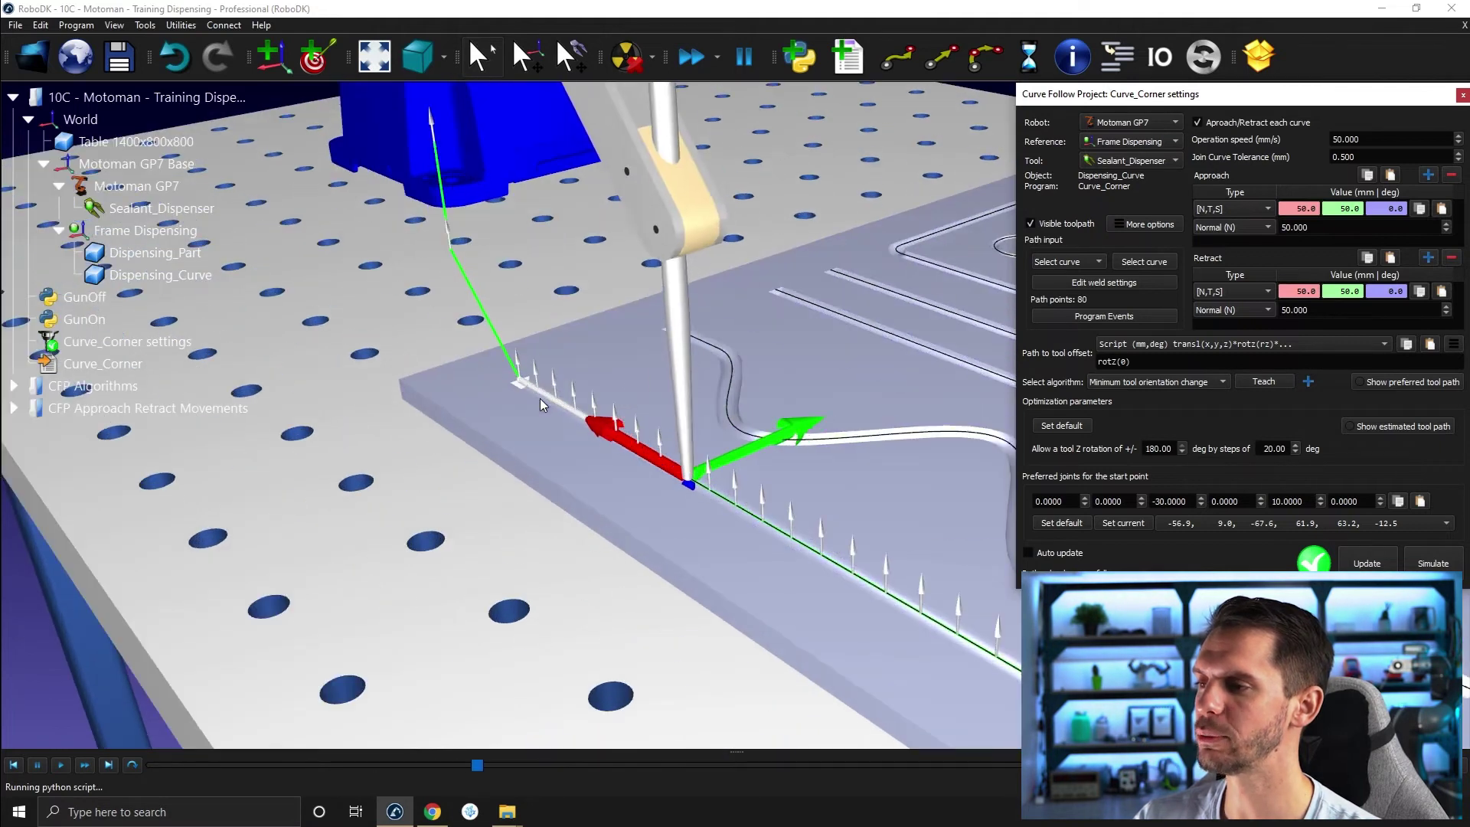
pyautogui.scroll(-6, 619, 450)
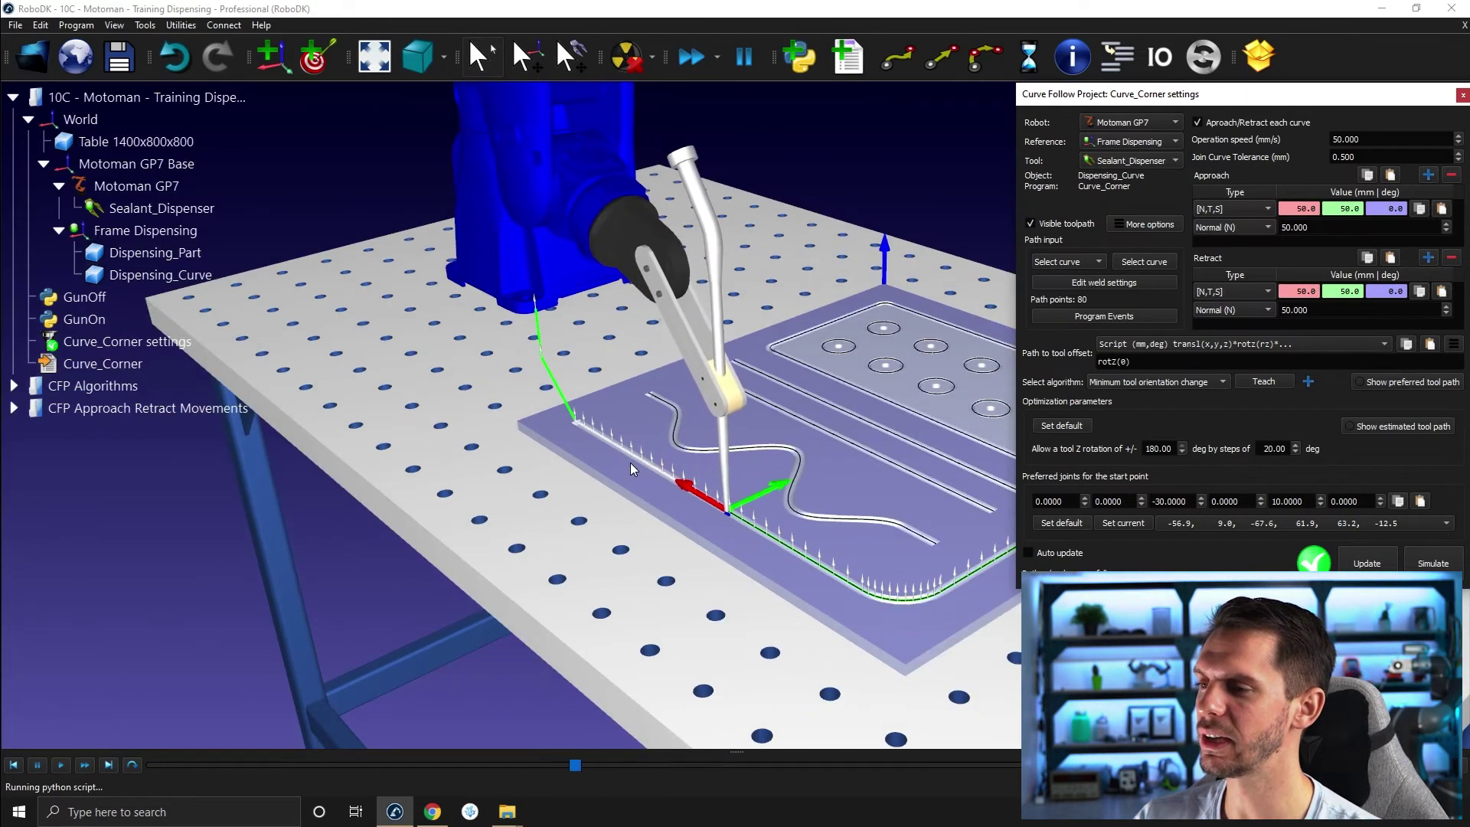
pyautogui.scroll(5, 696, 517)
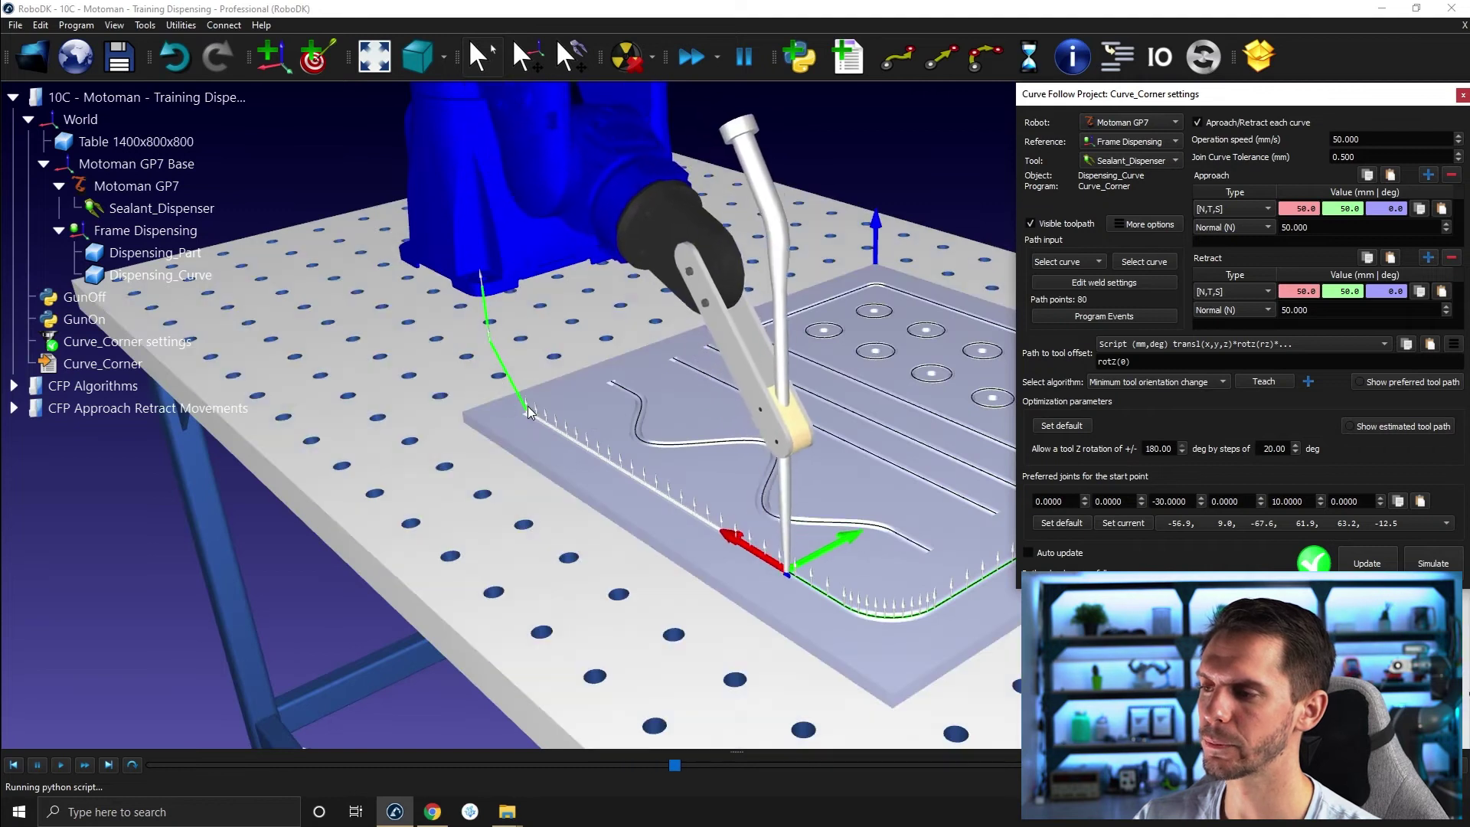
pyautogui.moveTo(855, 612); pyautogui.dragTo(711, 553, button='middle')
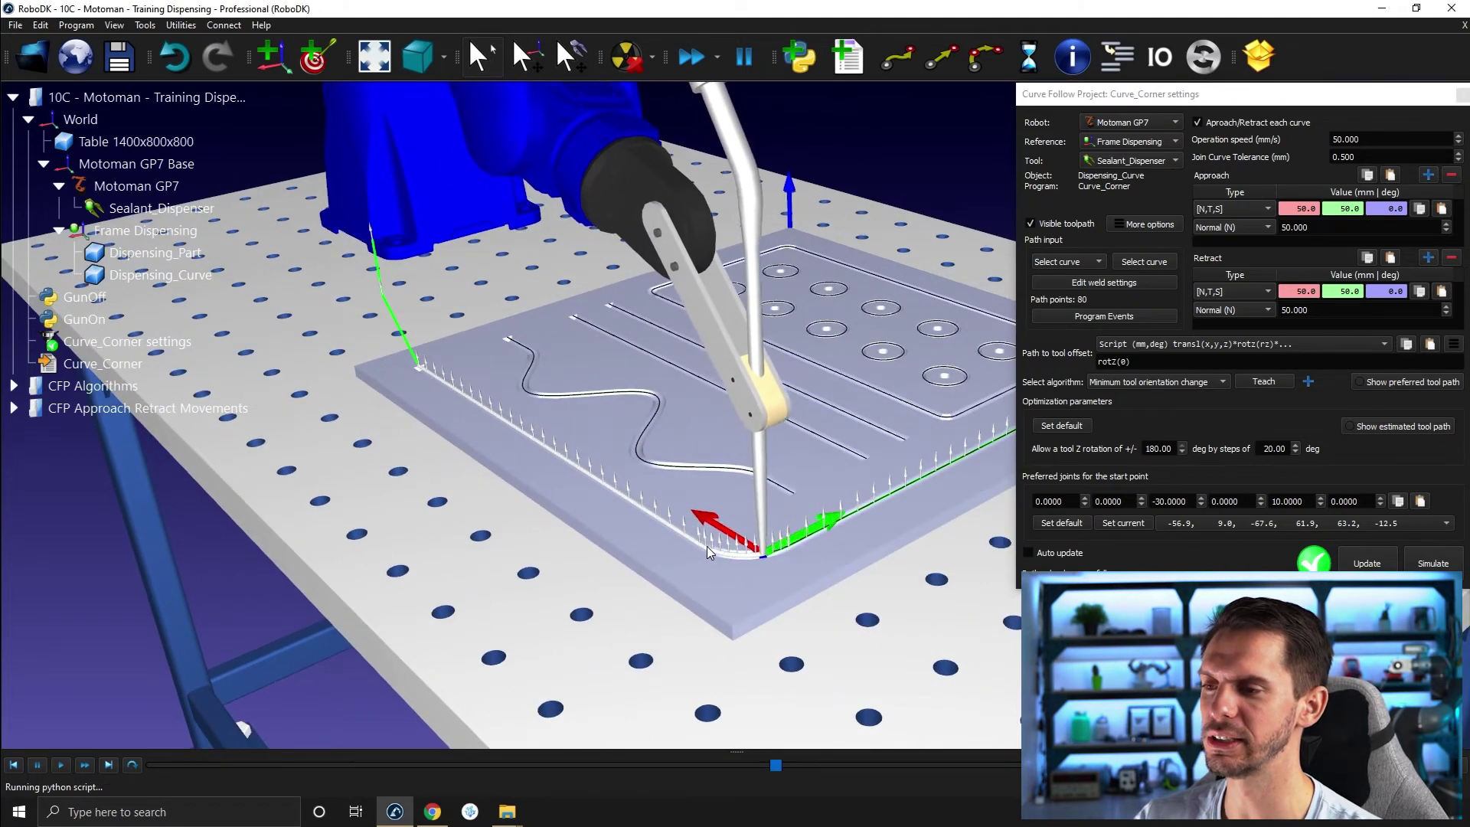
pyautogui.scroll(-4, 708, 549)
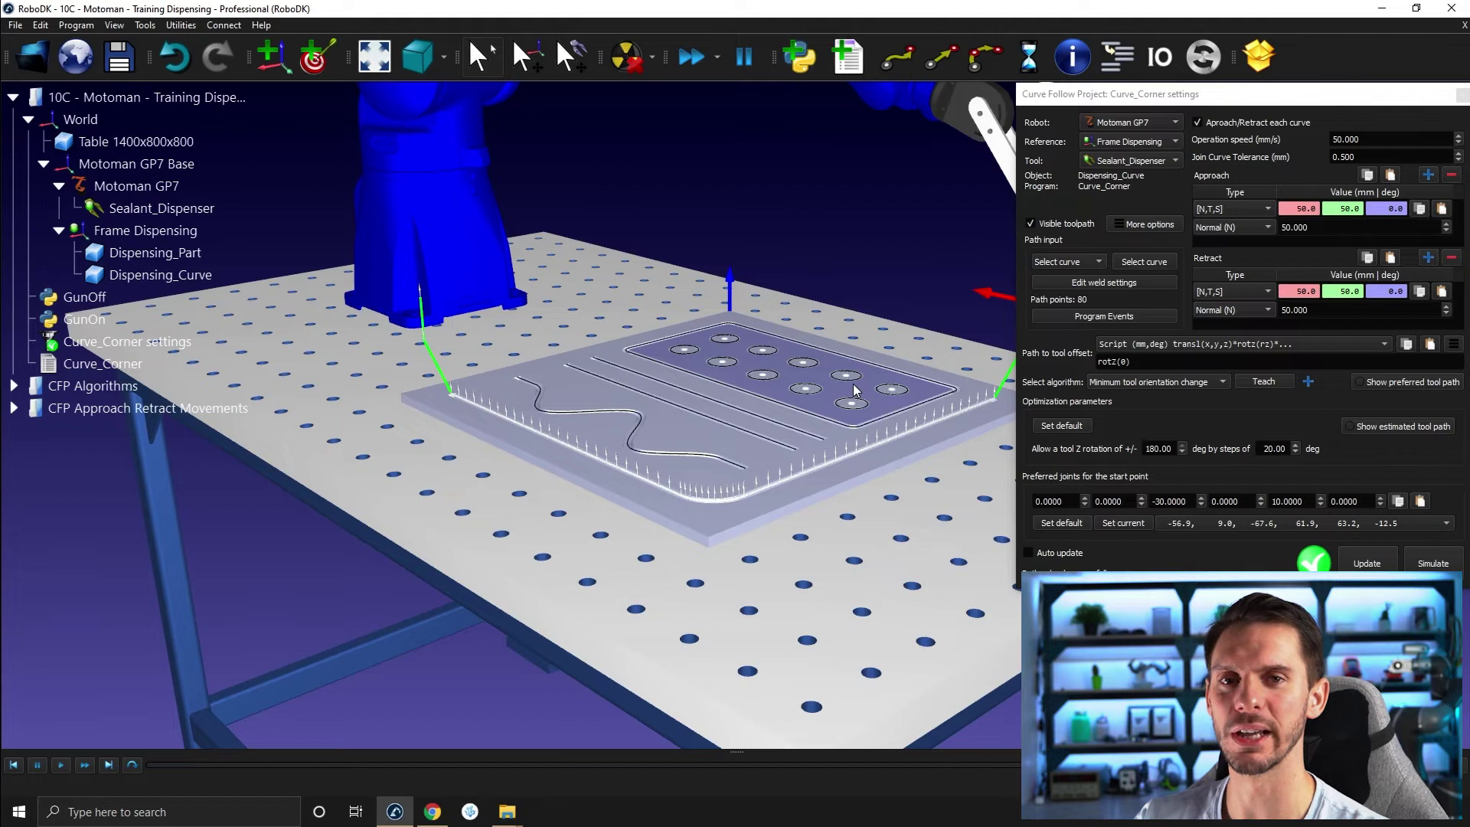
pyautogui.moveTo(856, 391)
pyautogui.mouseDown()
pyautogui.moveTo(738, 540)
pyautogui.moveTo(778, 504)
pyautogui.moveTo(813, 549)
pyautogui.moveTo(842, 545)
pyautogui.mouseUp()
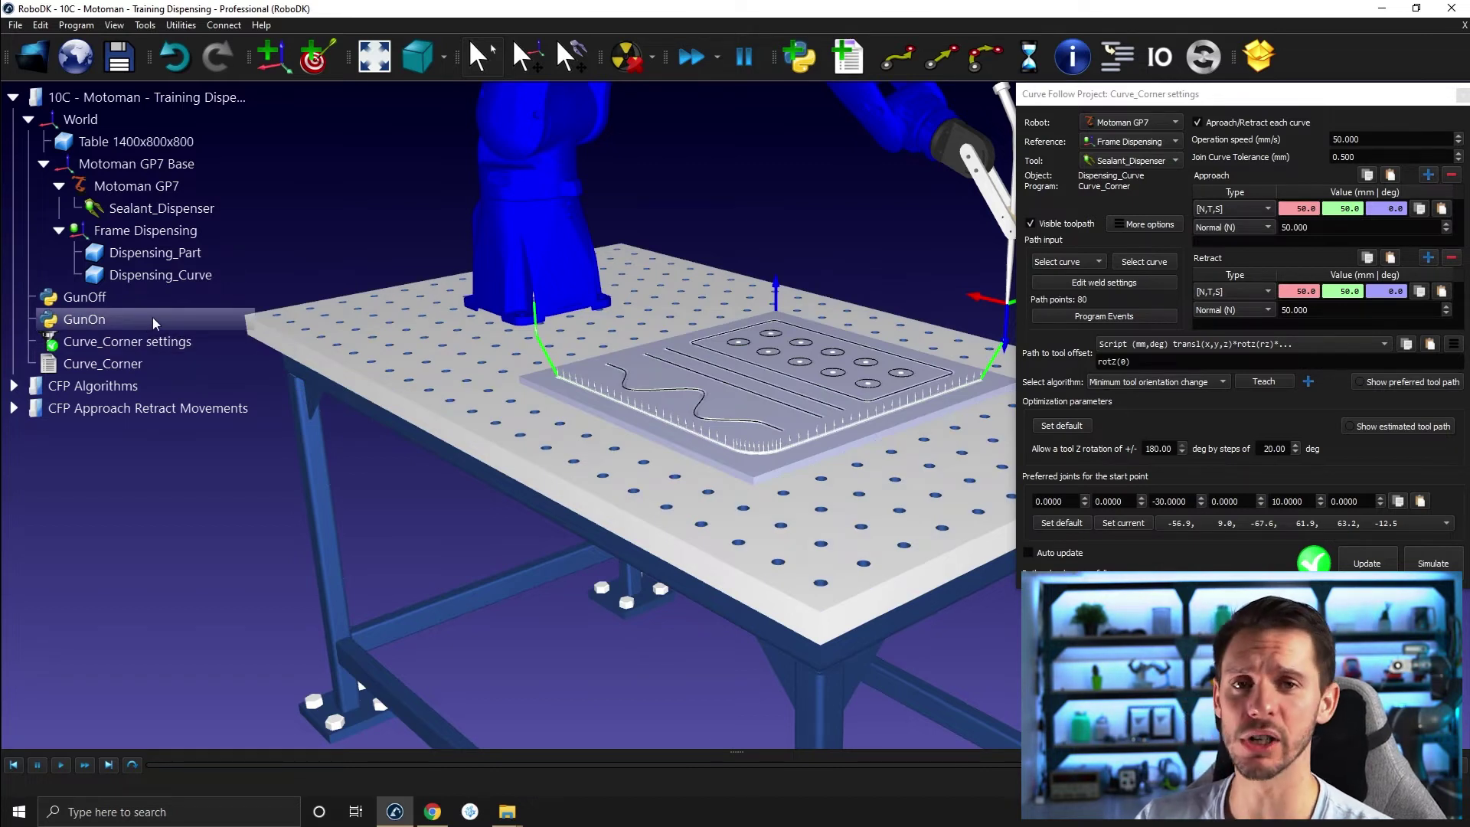
pyautogui.rightClick(104, 328)
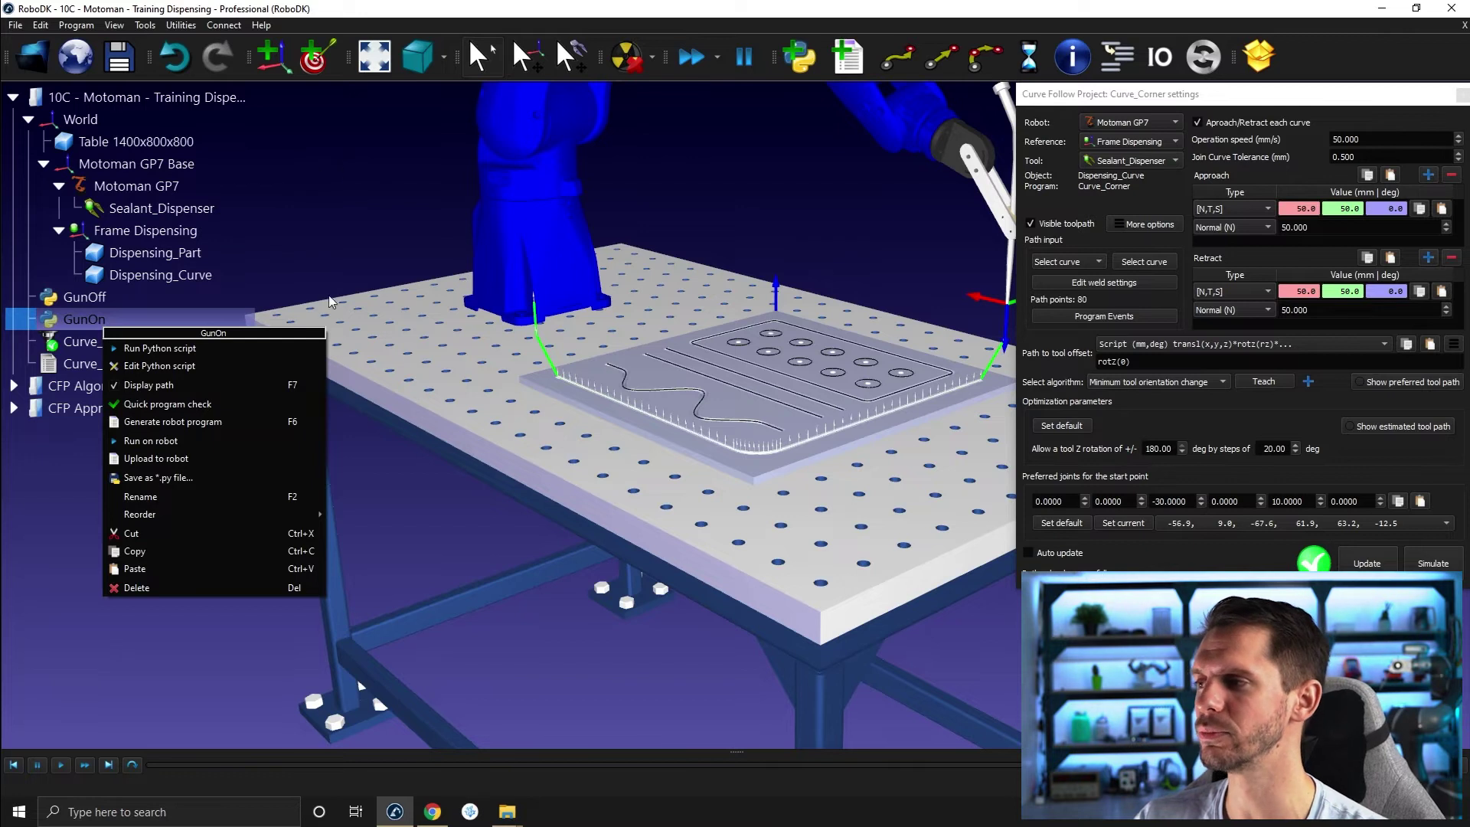
pyautogui.click(455, 199)
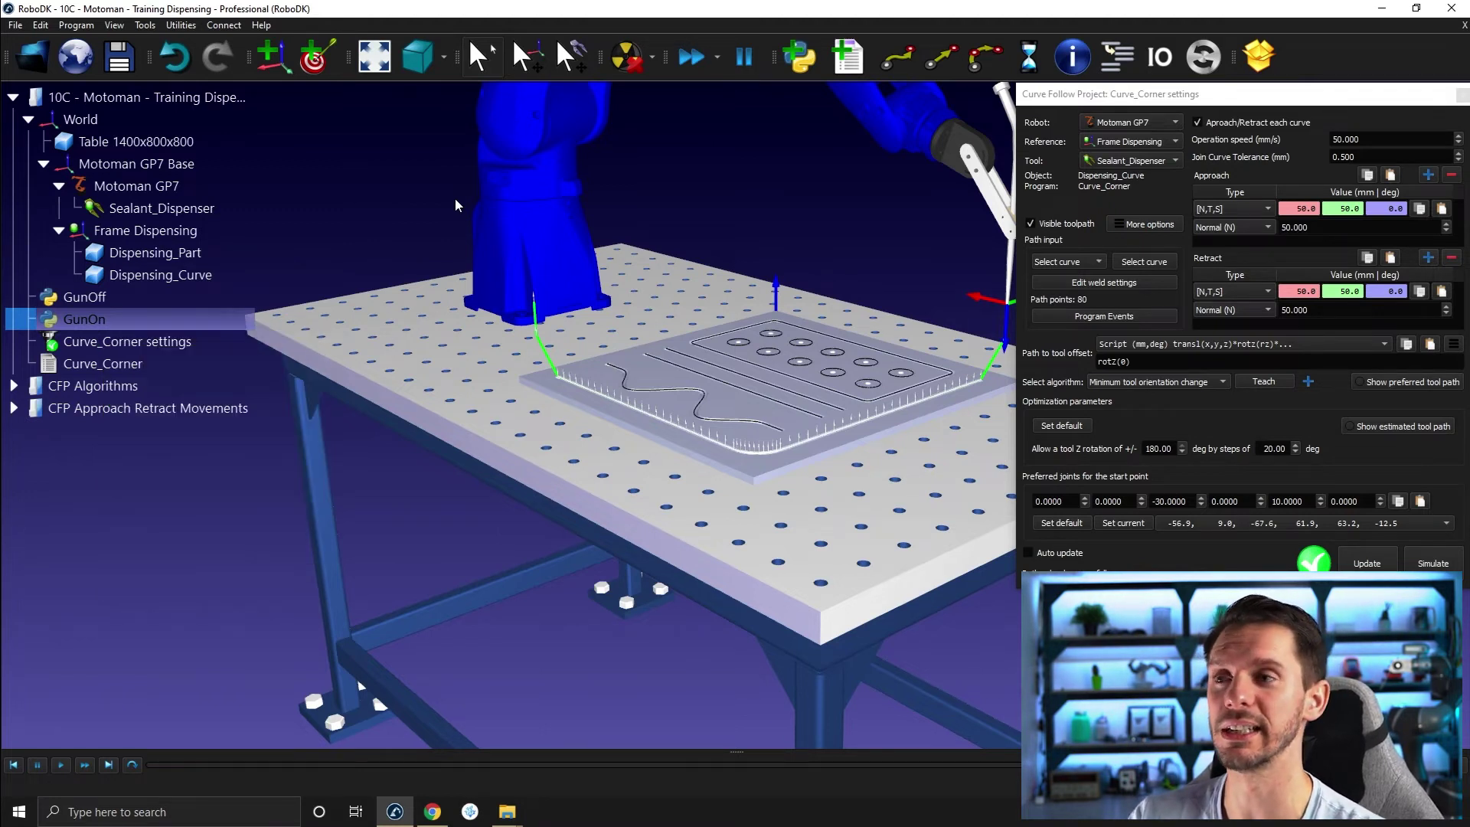
# Step: Show the instructions of the Curve_Corner program and select the Call GunOn instruction
pyautogui.rightClick(125, 371)
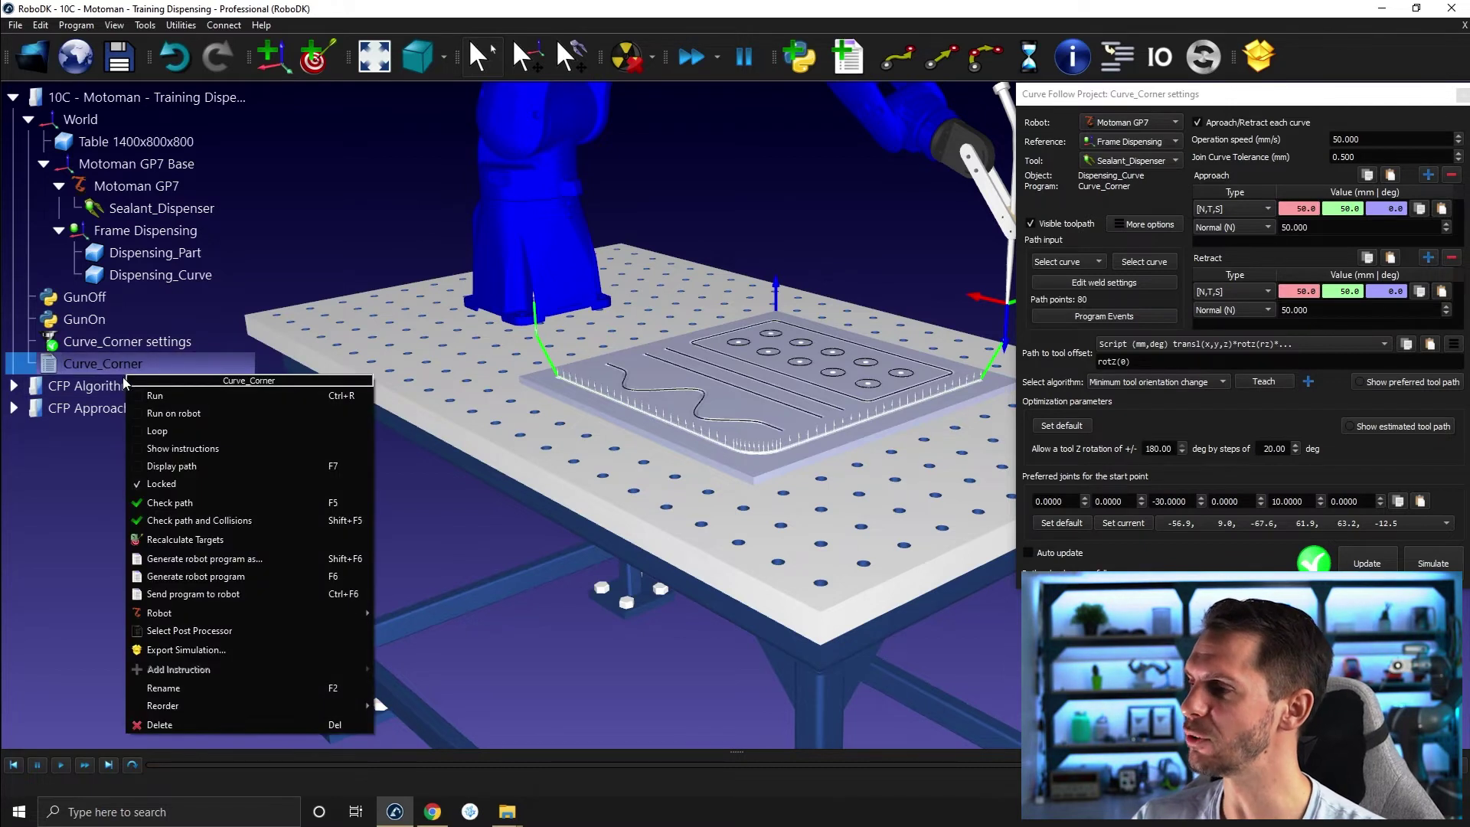
pyautogui.click(182, 448)
pyautogui.scroll(-2, 122, 414)
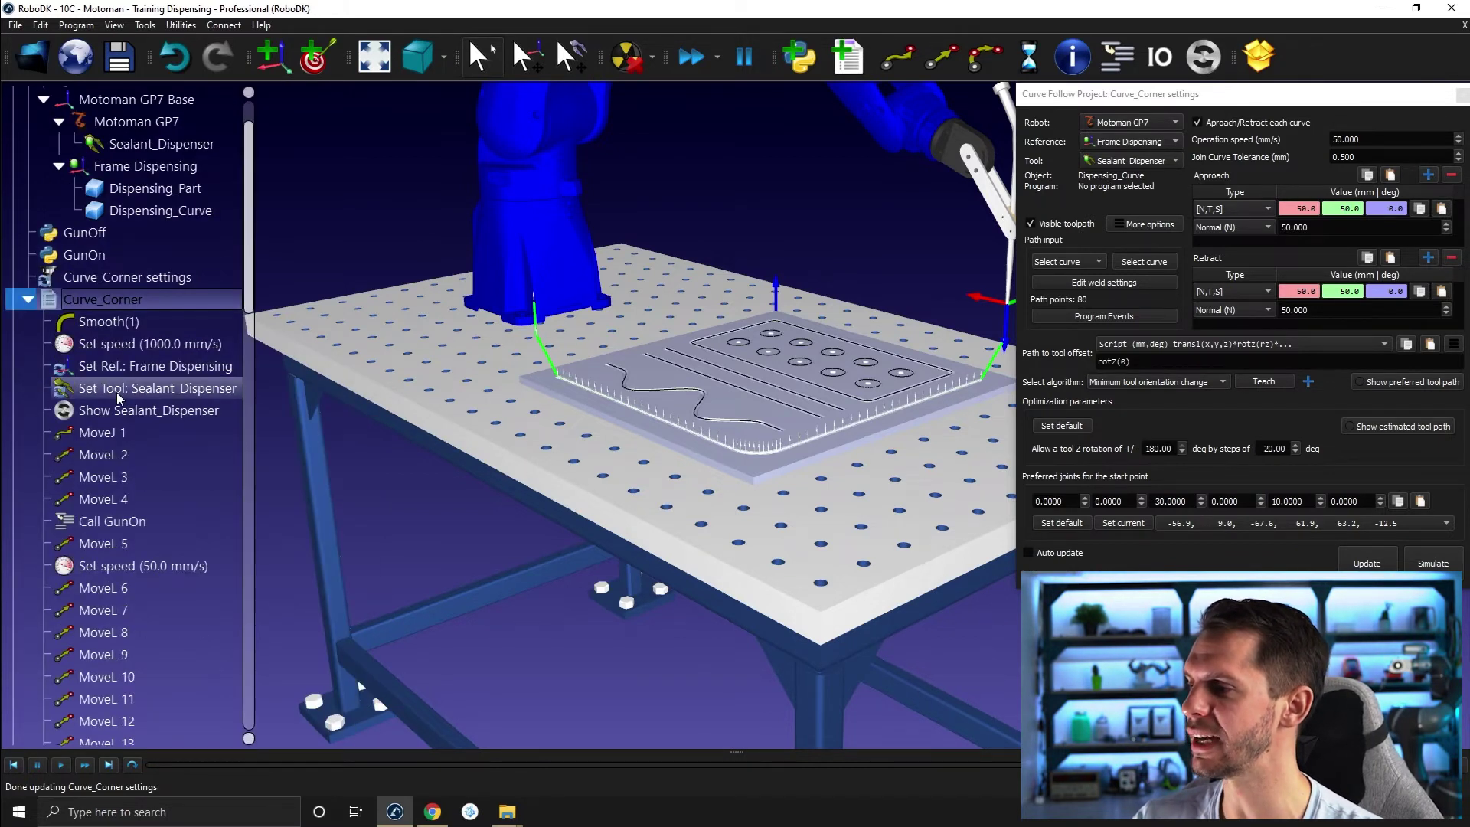
pyautogui.click(139, 460)
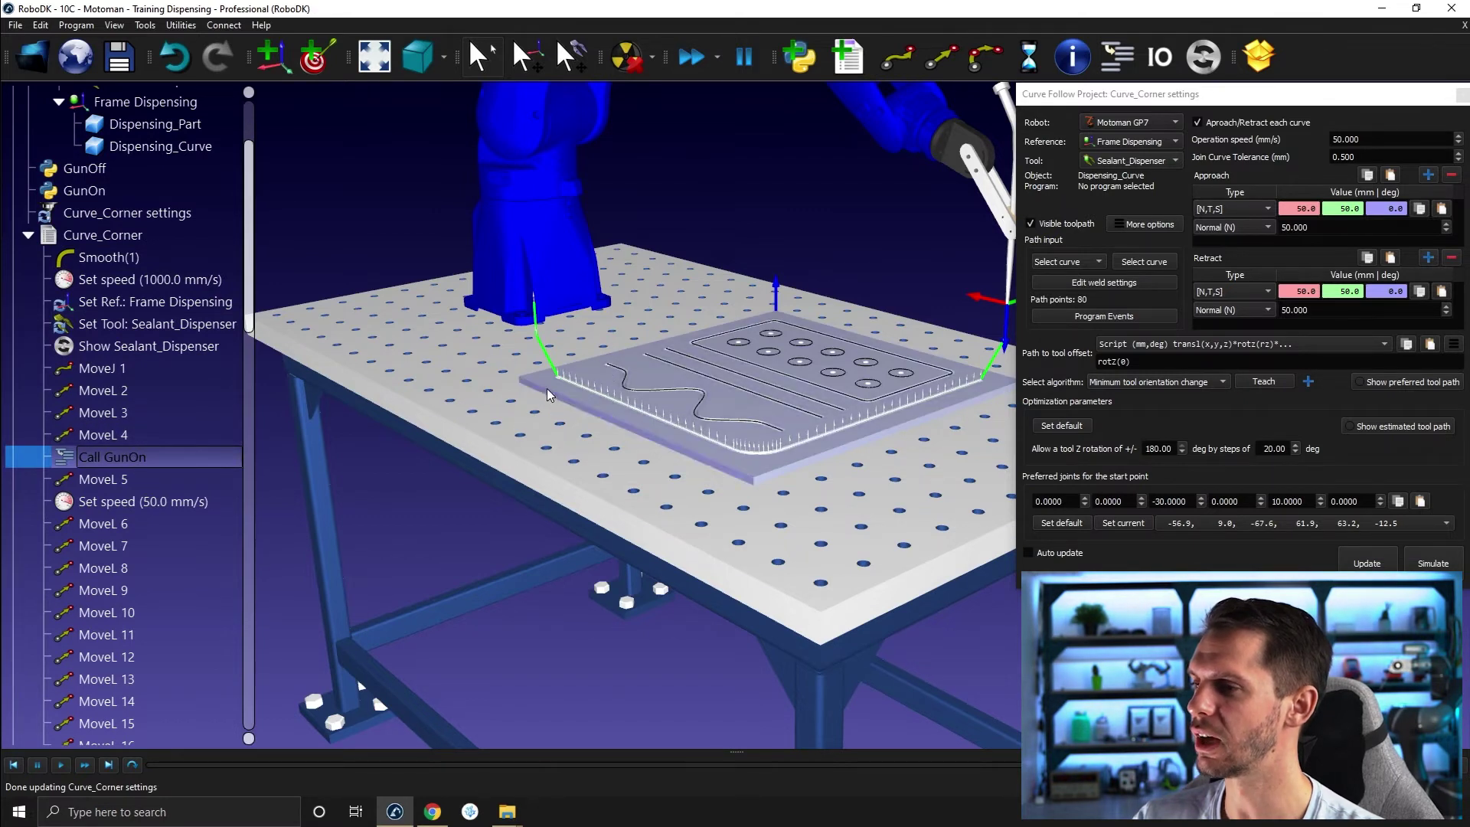
# Step: Run the Curve_Corner moves from MoveJ 1 to MoveL 6 individually to check where GunOn is called at the curve's start
pyautogui.click(624, 386)
pyautogui.scroll(5, 557, 380)
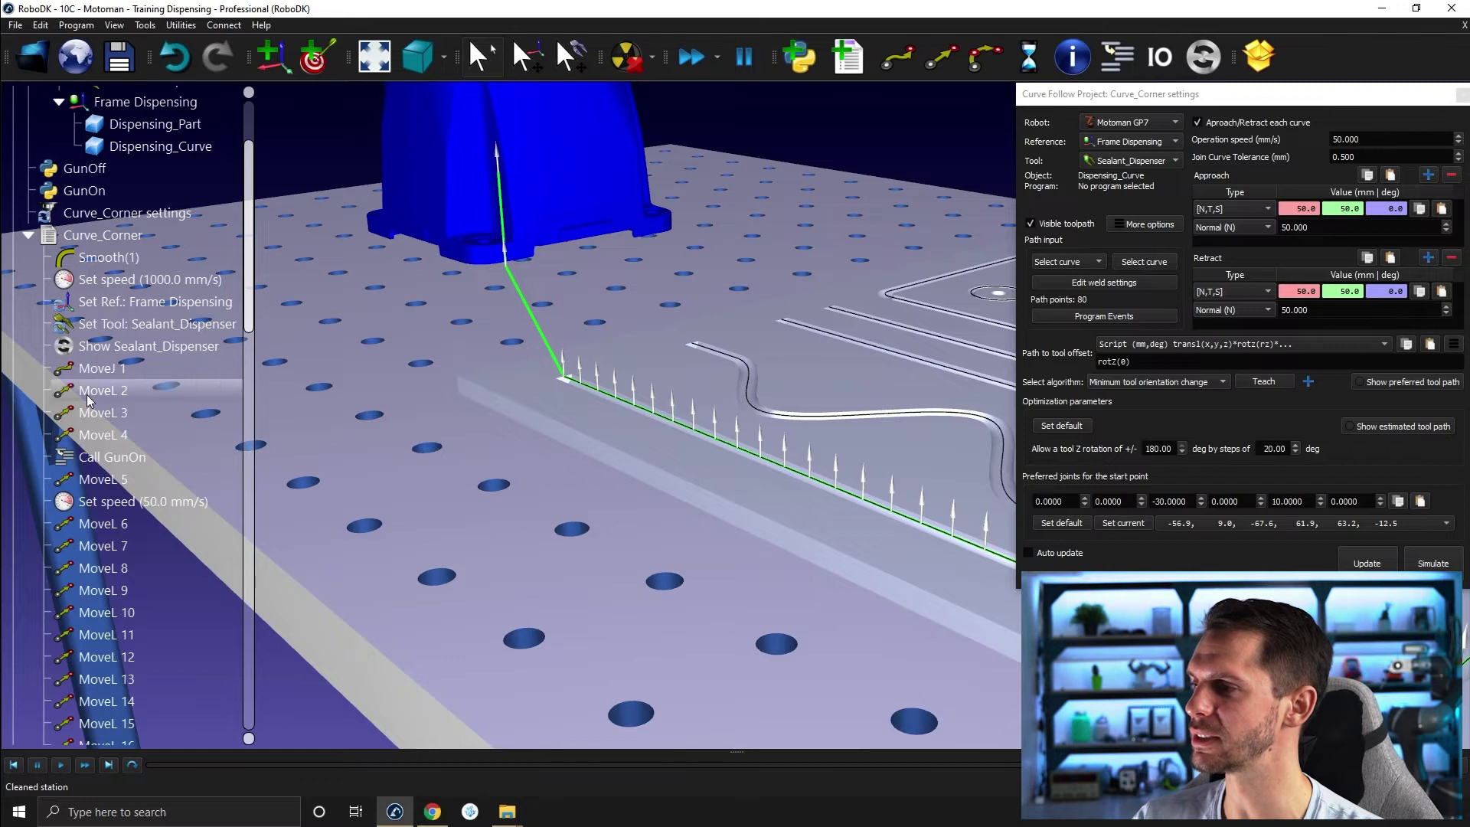
pyautogui.click(101, 370)
pyautogui.doubleClick(102, 370)
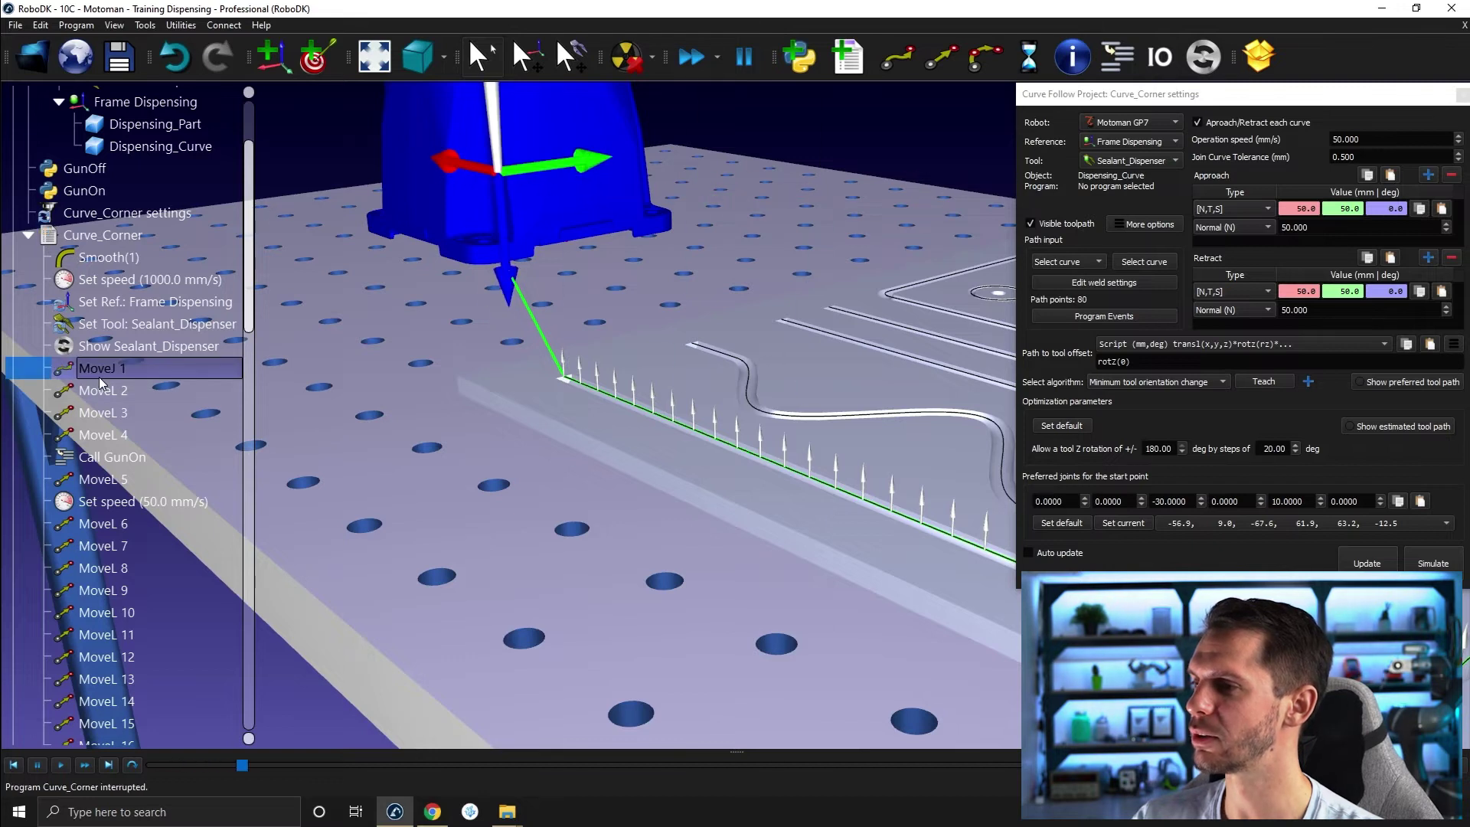
pyautogui.click(107, 391)
pyautogui.click(115, 413)
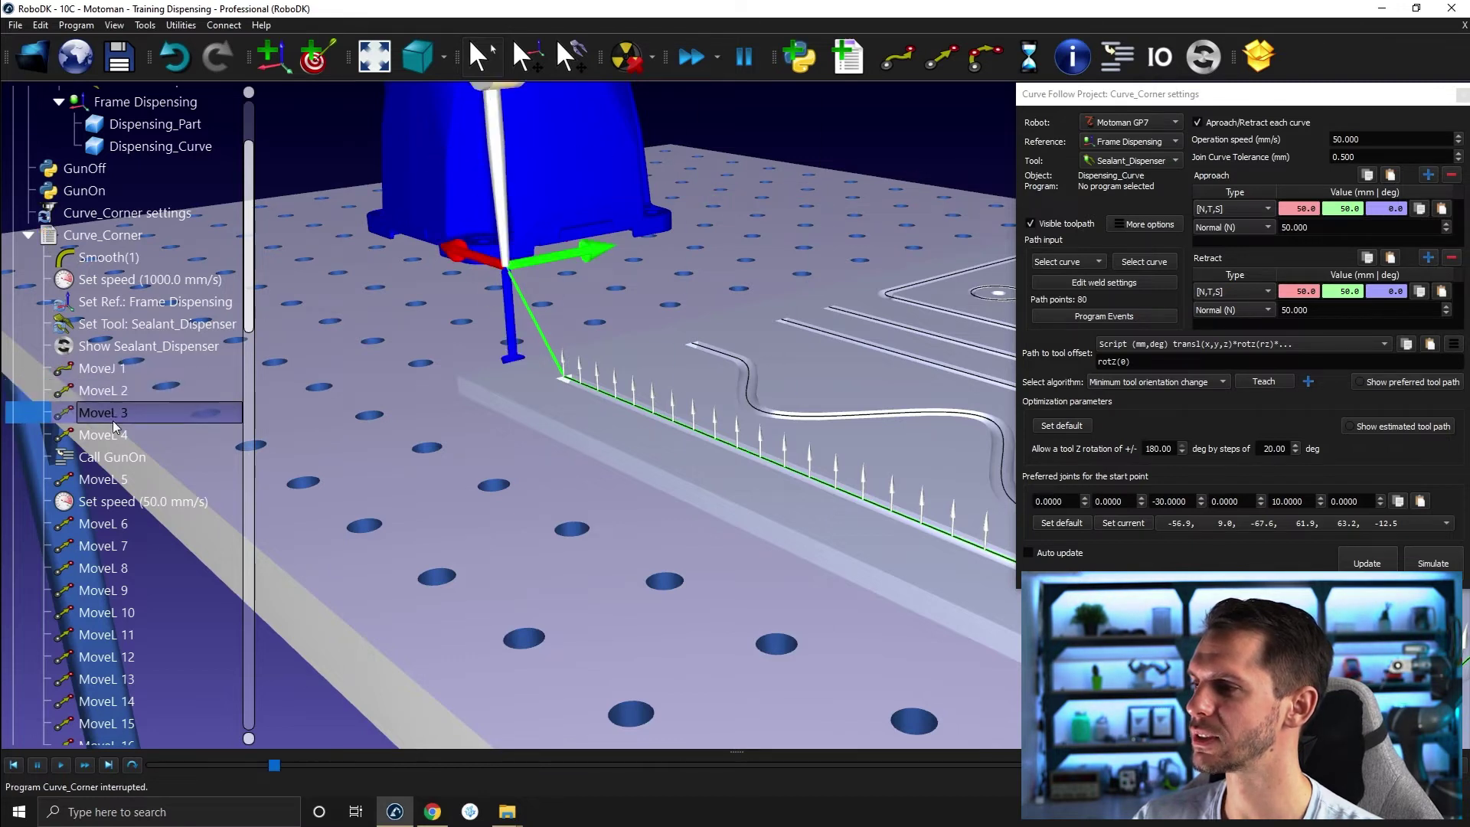
pyautogui.doubleClick(115, 435)
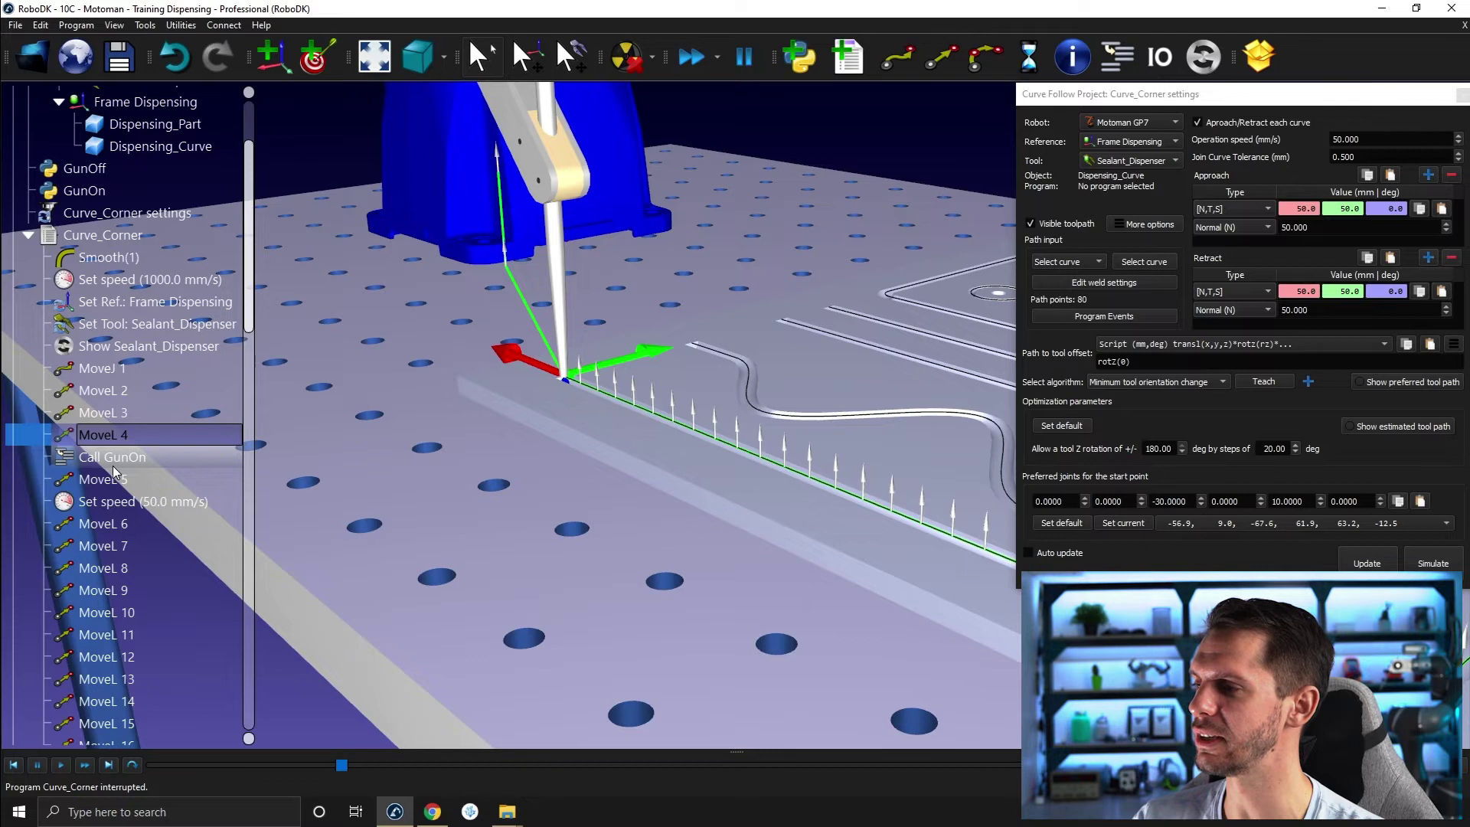
pyautogui.click(113, 478)
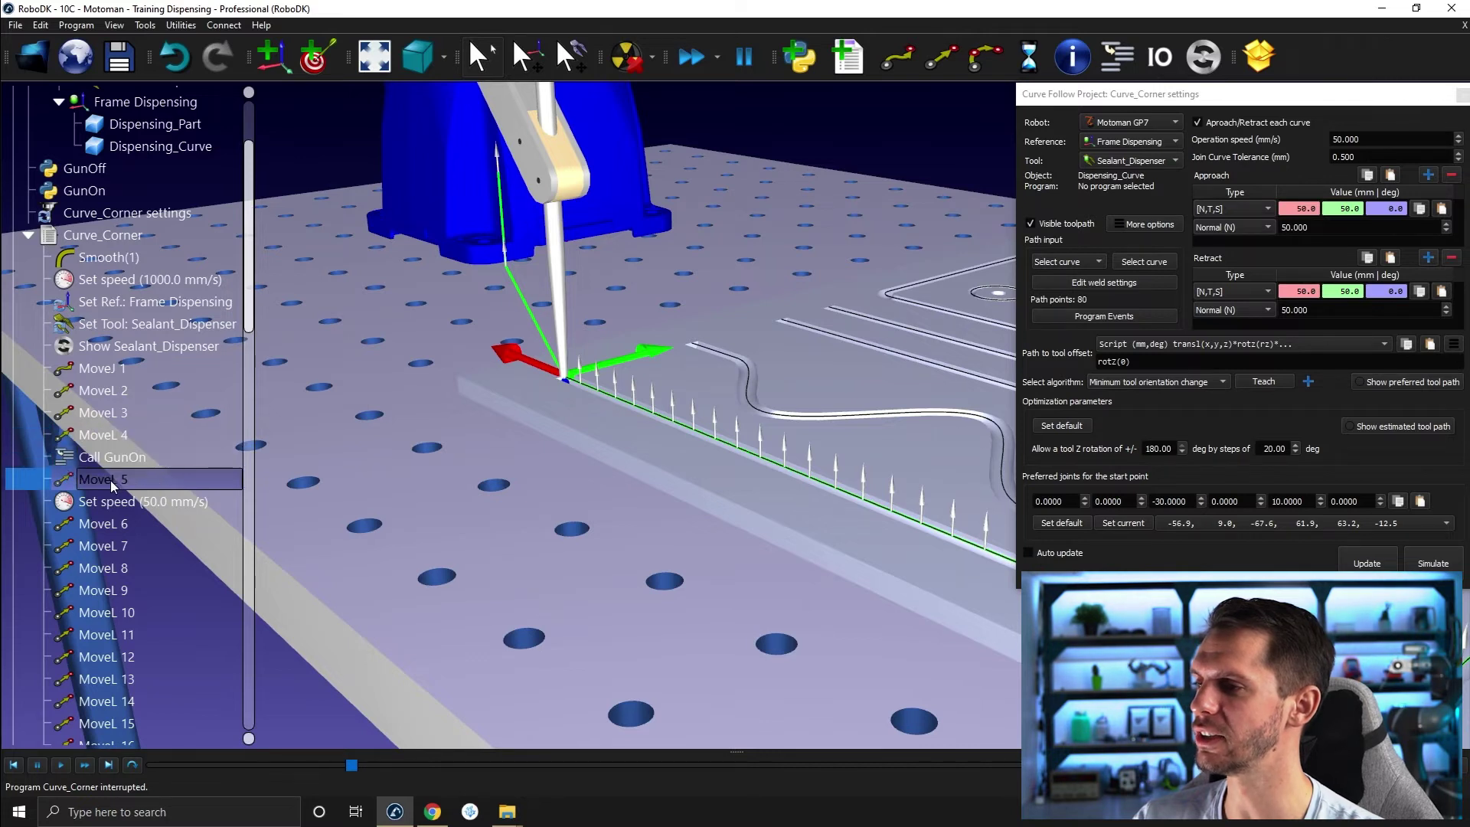
pyautogui.click(109, 524)
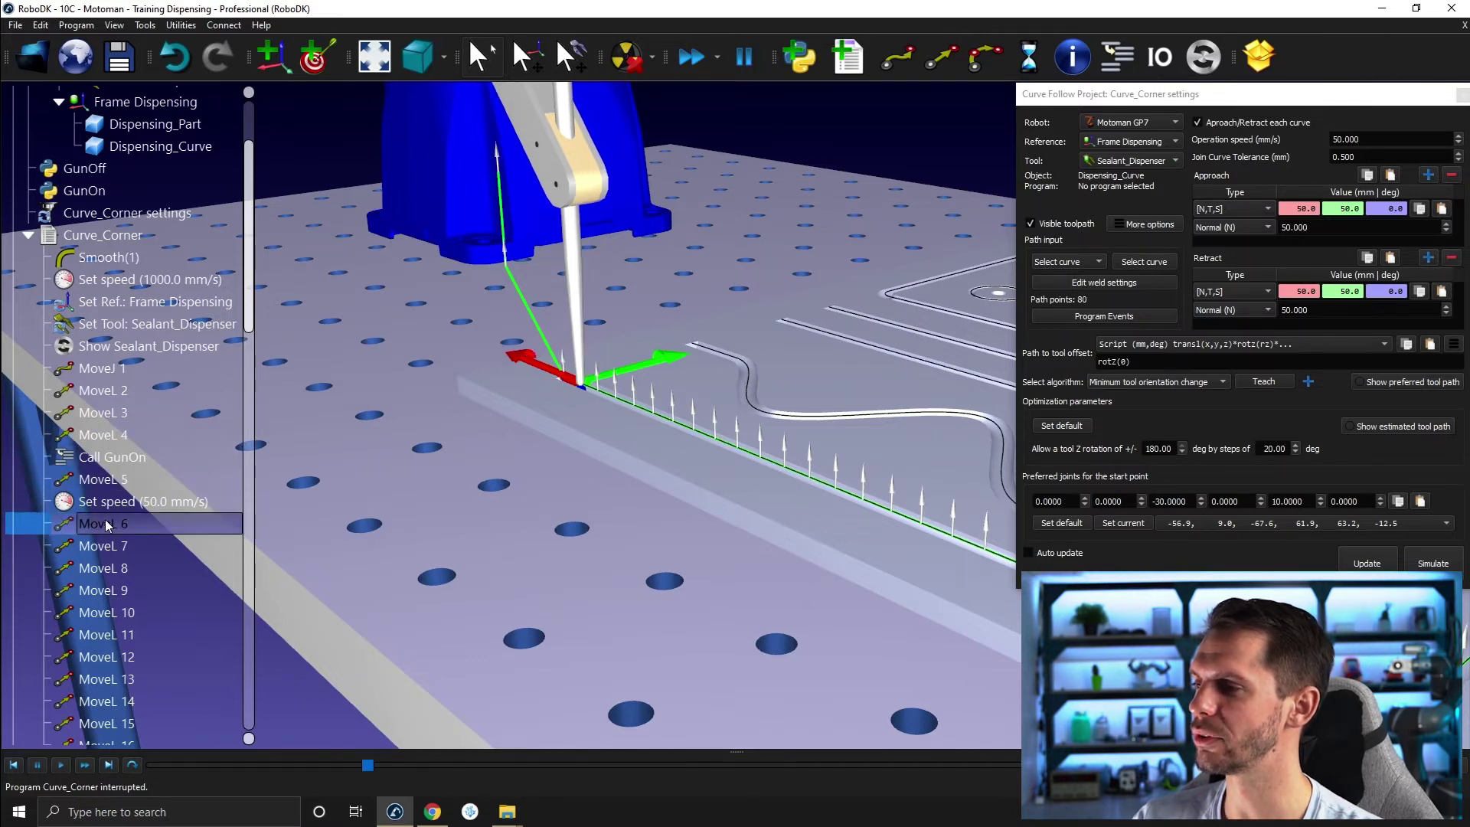
# Step: Run the moves from MoveL 69 to MoveL 72 individually to check where GunOff is called at the curve's end
pyautogui.scroll(-14, 107, 513)
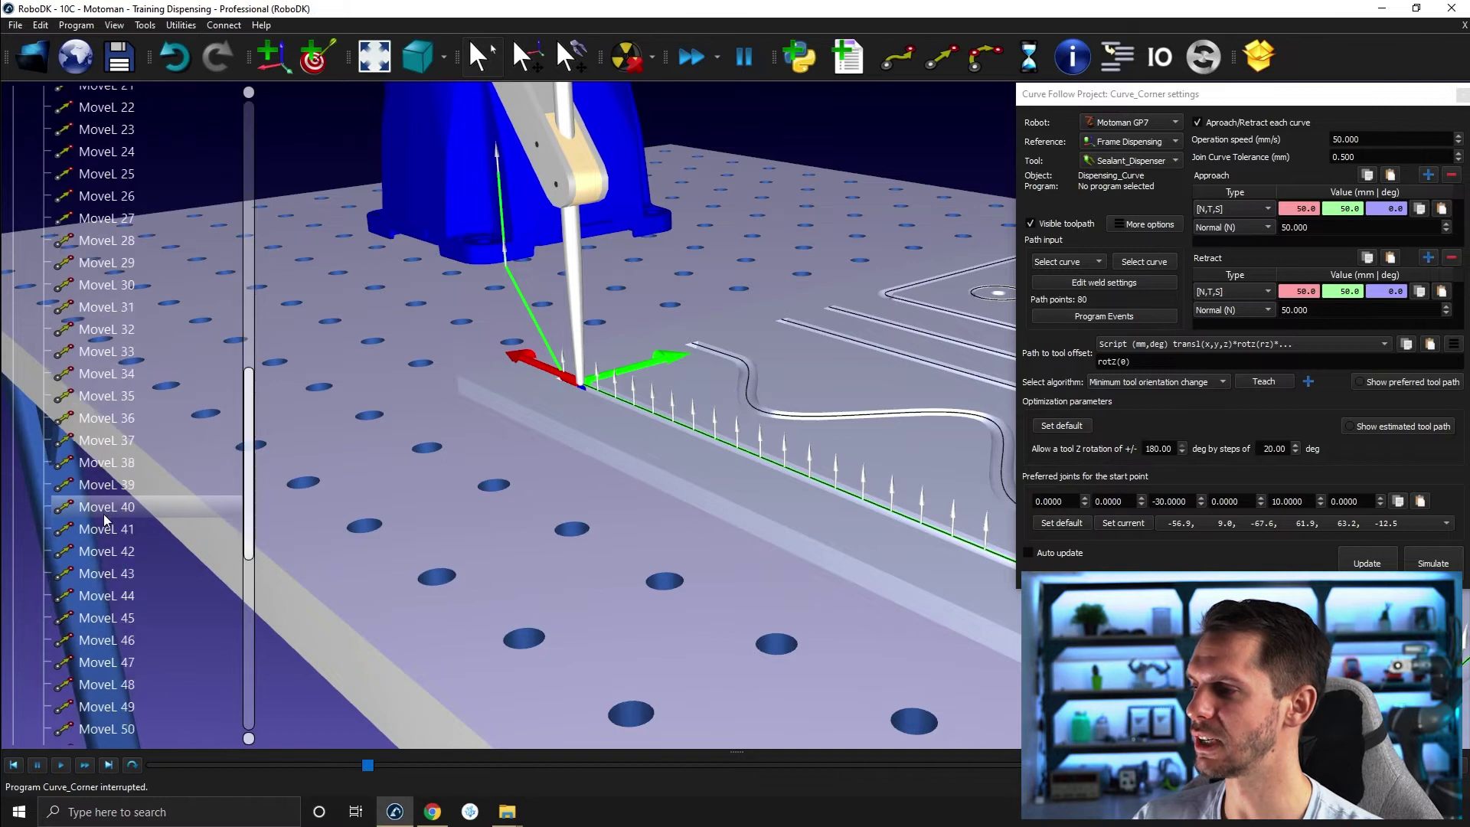
pyautogui.press('Escape')
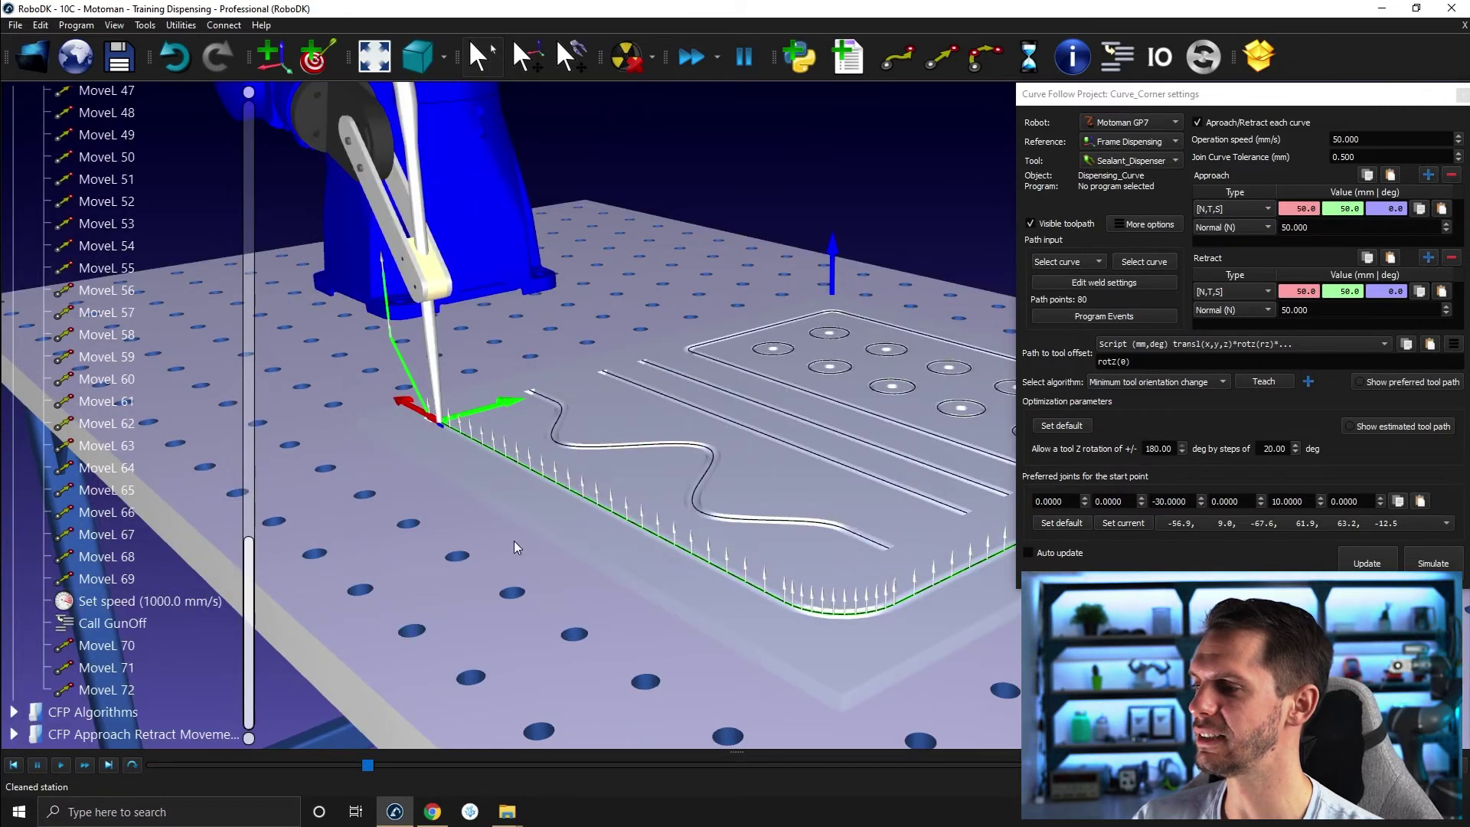
pyautogui.scroll(-4, 536, 539)
pyautogui.moveTo(540, 539); pyautogui.dragTo(466, 500, button='middle')
pyautogui.click(98, 586)
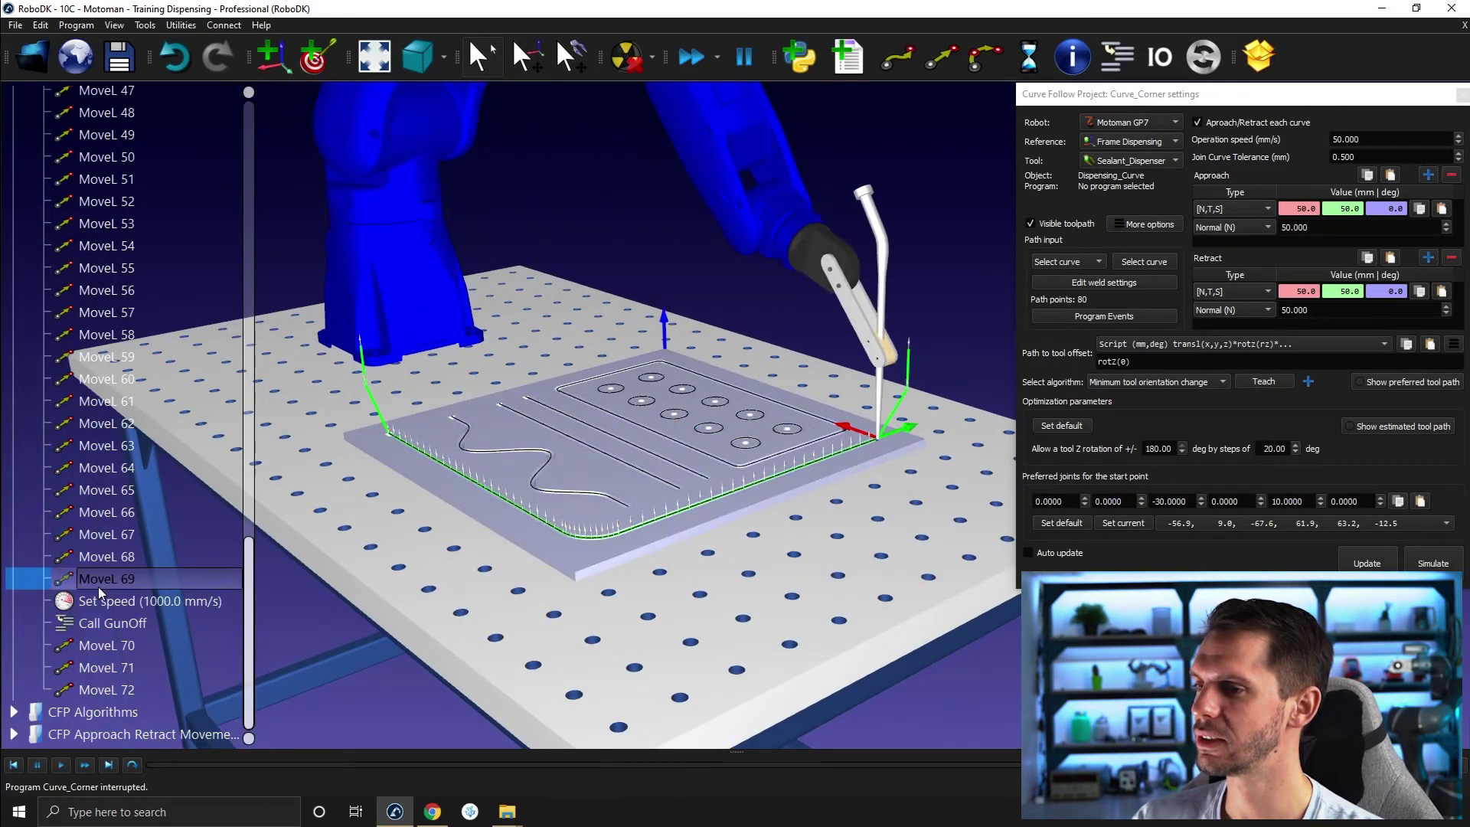
pyautogui.scroll(4, 837, 426)
pyautogui.moveTo(824, 445); pyautogui.dragTo(623, 475, button='middle')
pyautogui.click(122, 645)
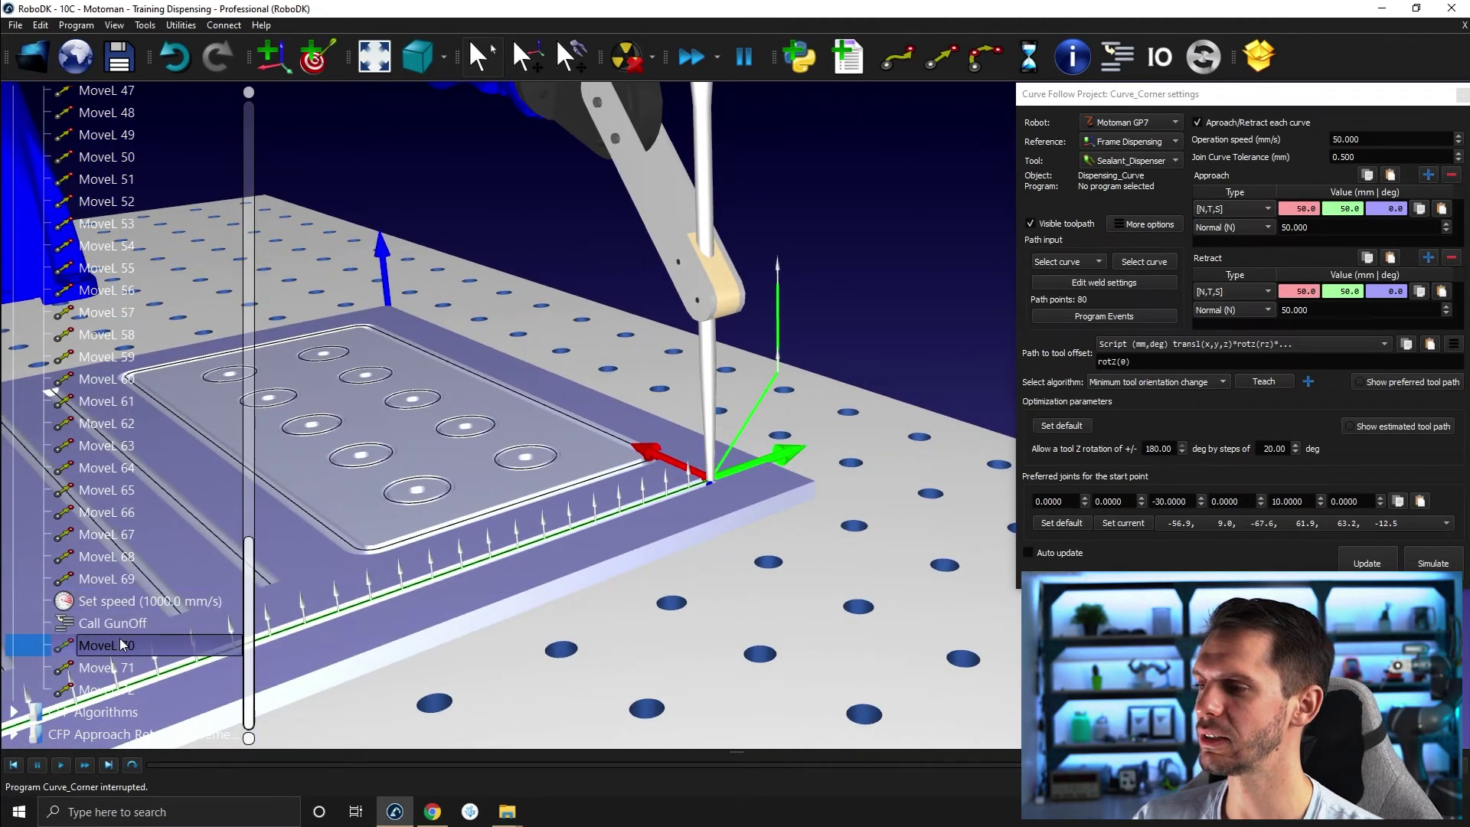
pyautogui.click(109, 622)
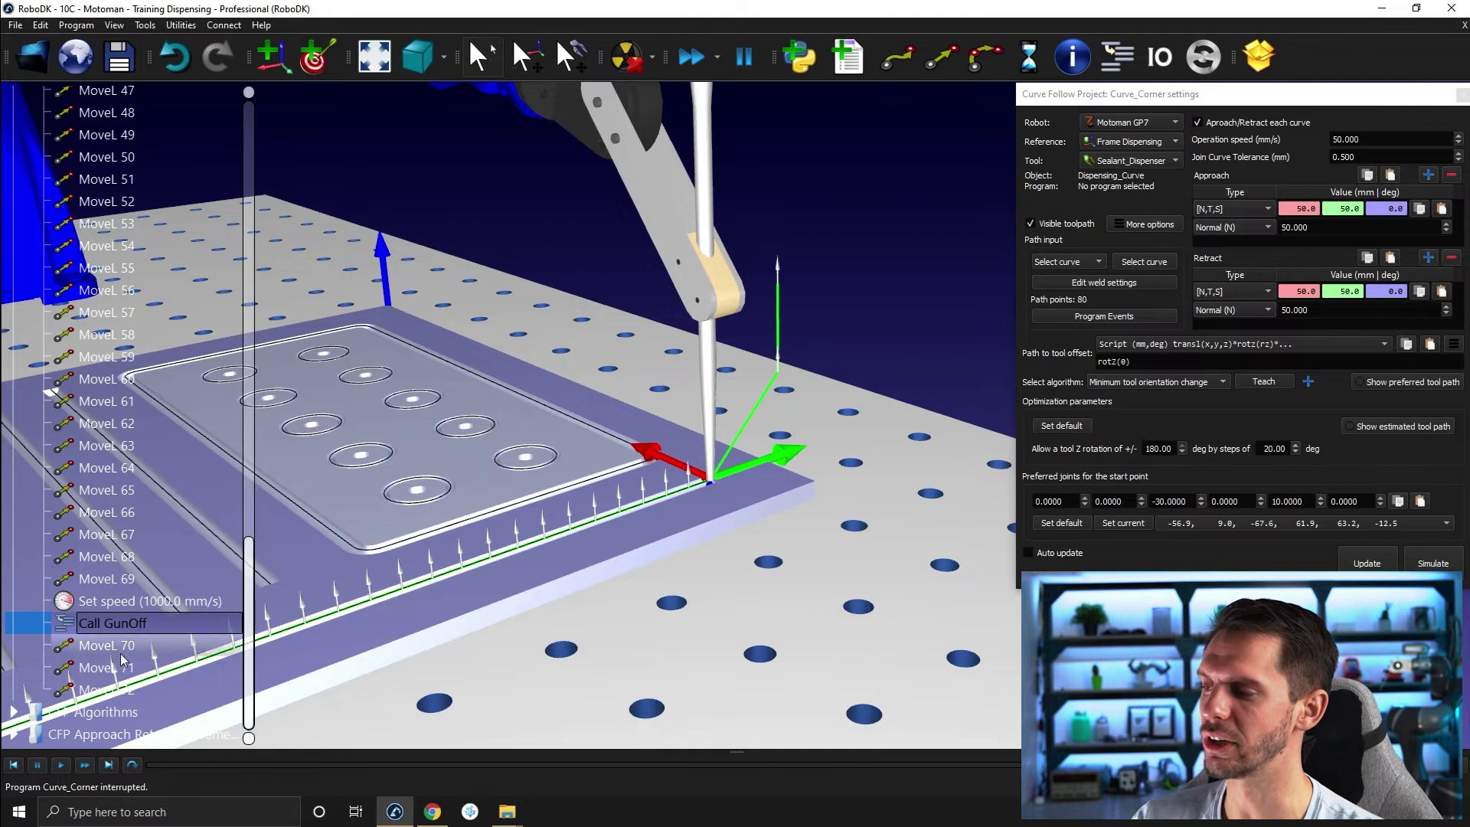
pyautogui.click(116, 668)
pyautogui.click(115, 648)
pyautogui.doubleClick(118, 670)
pyautogui.doubleClick(121, 689)
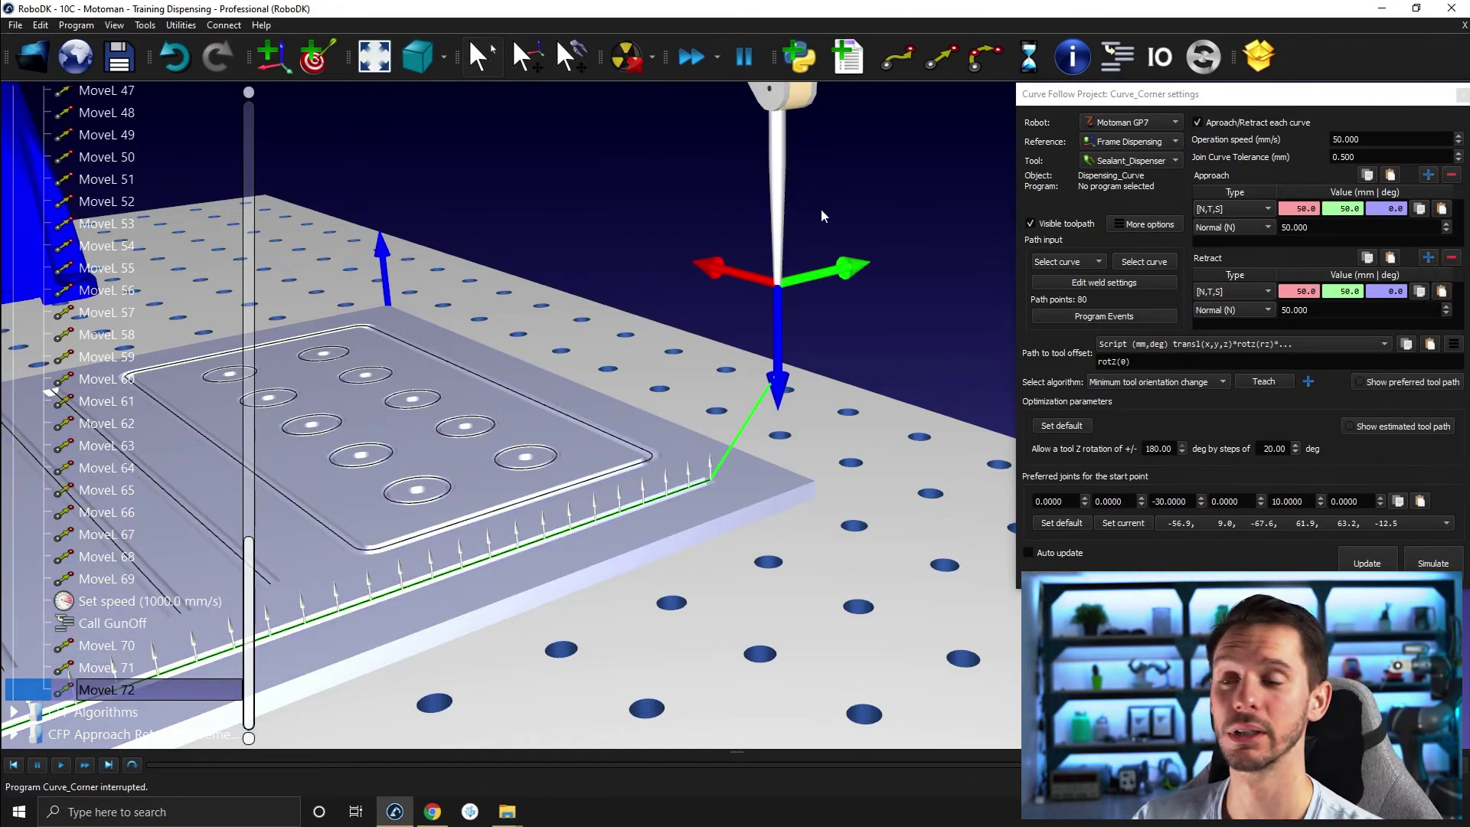
# Step: Add a new robot program to the station and name it GunOn2
pyautogui.scroll(-5, 710, 436)
pyautogui.moveTo(660, 500); pyautogui.dragTo(702, 508, button='middle')
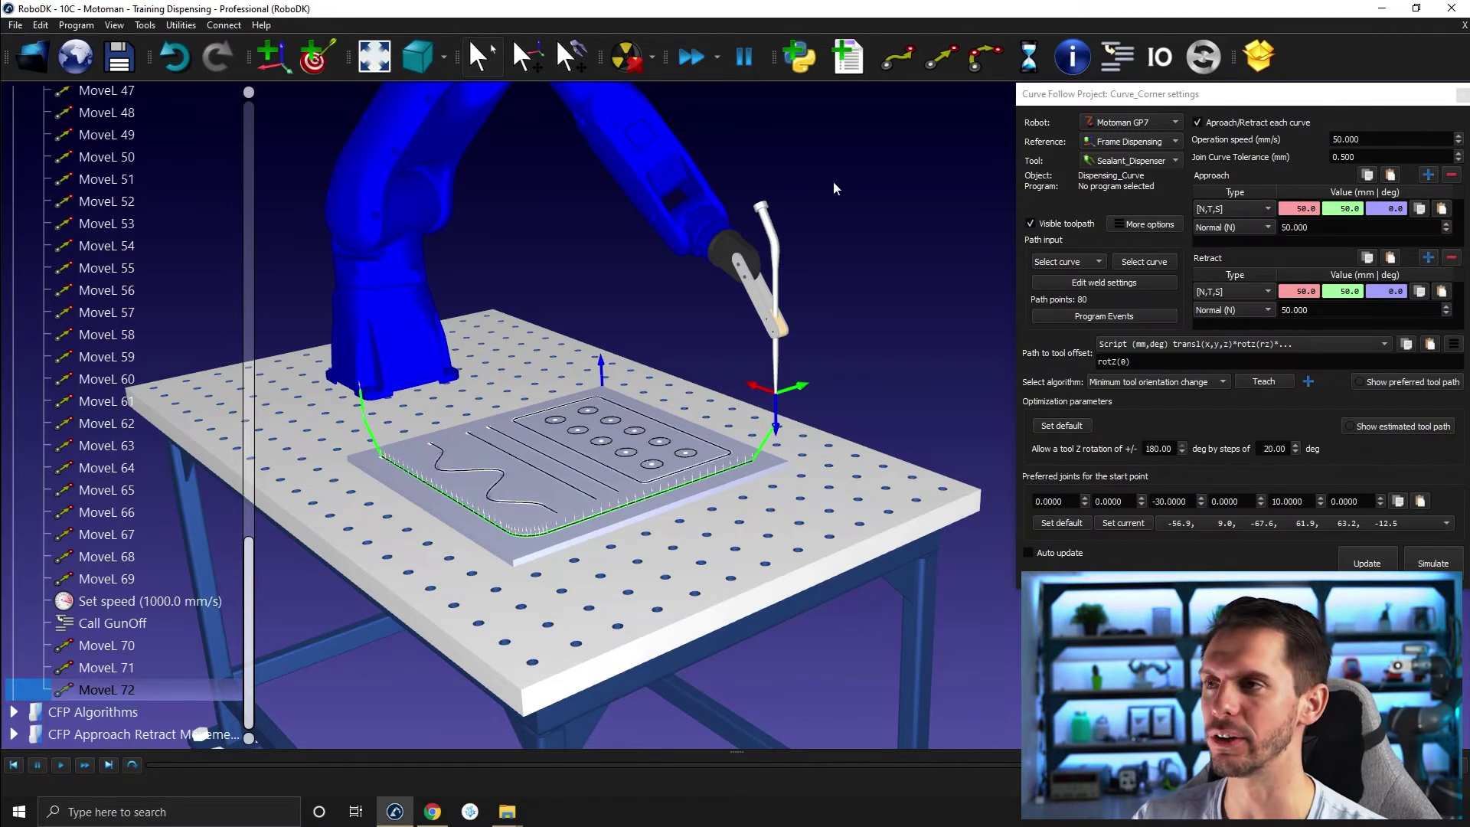
pyautogui.click(847, 59)
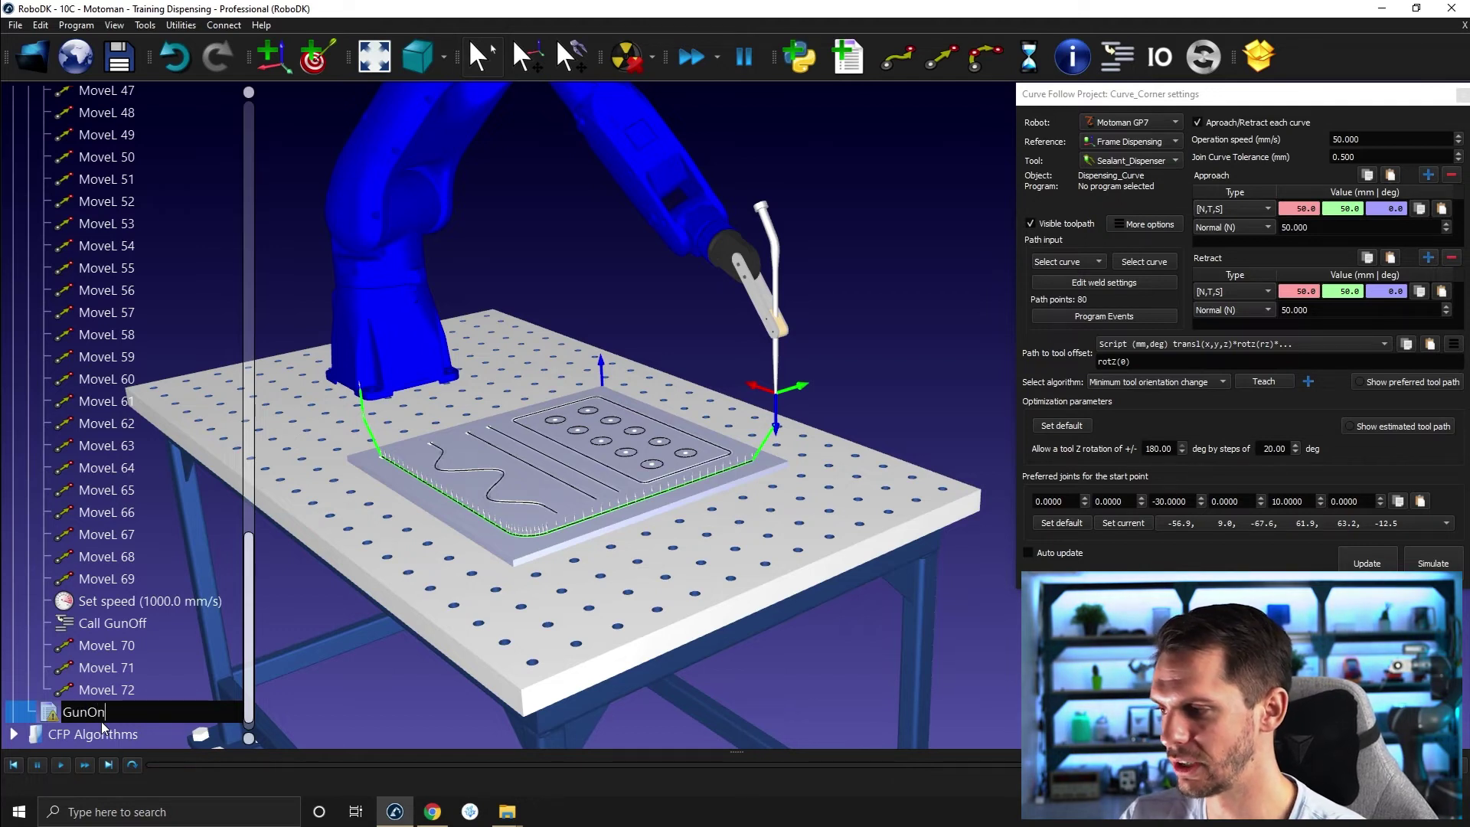
pyautogui.press('Return')
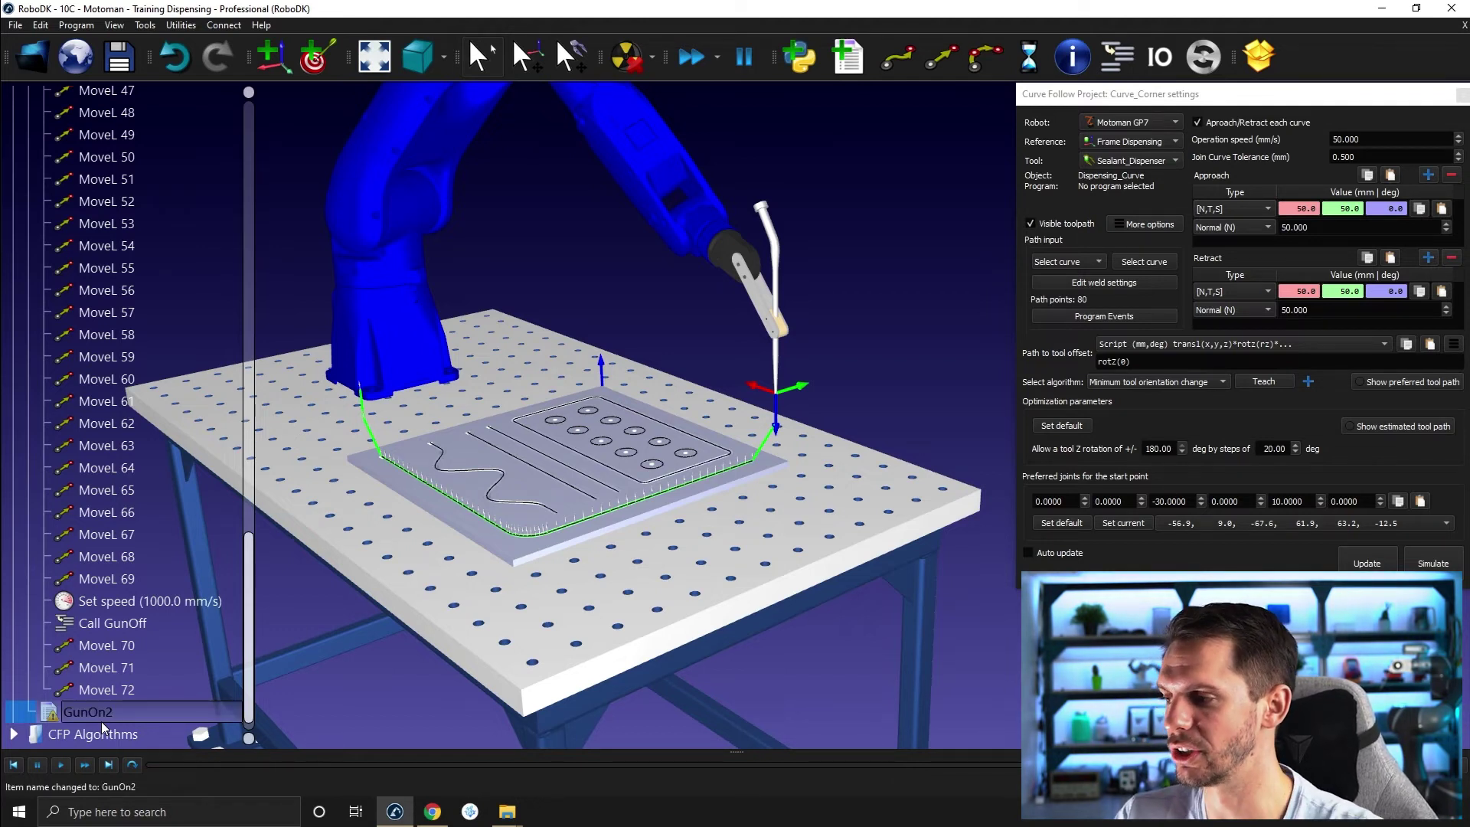
# Step: Add an I/O instruction to the GunOn2 program that sets IO_5 to 1
pyautogui.rightClick(103, 714)
pyautogui.moveTo(205, 645)
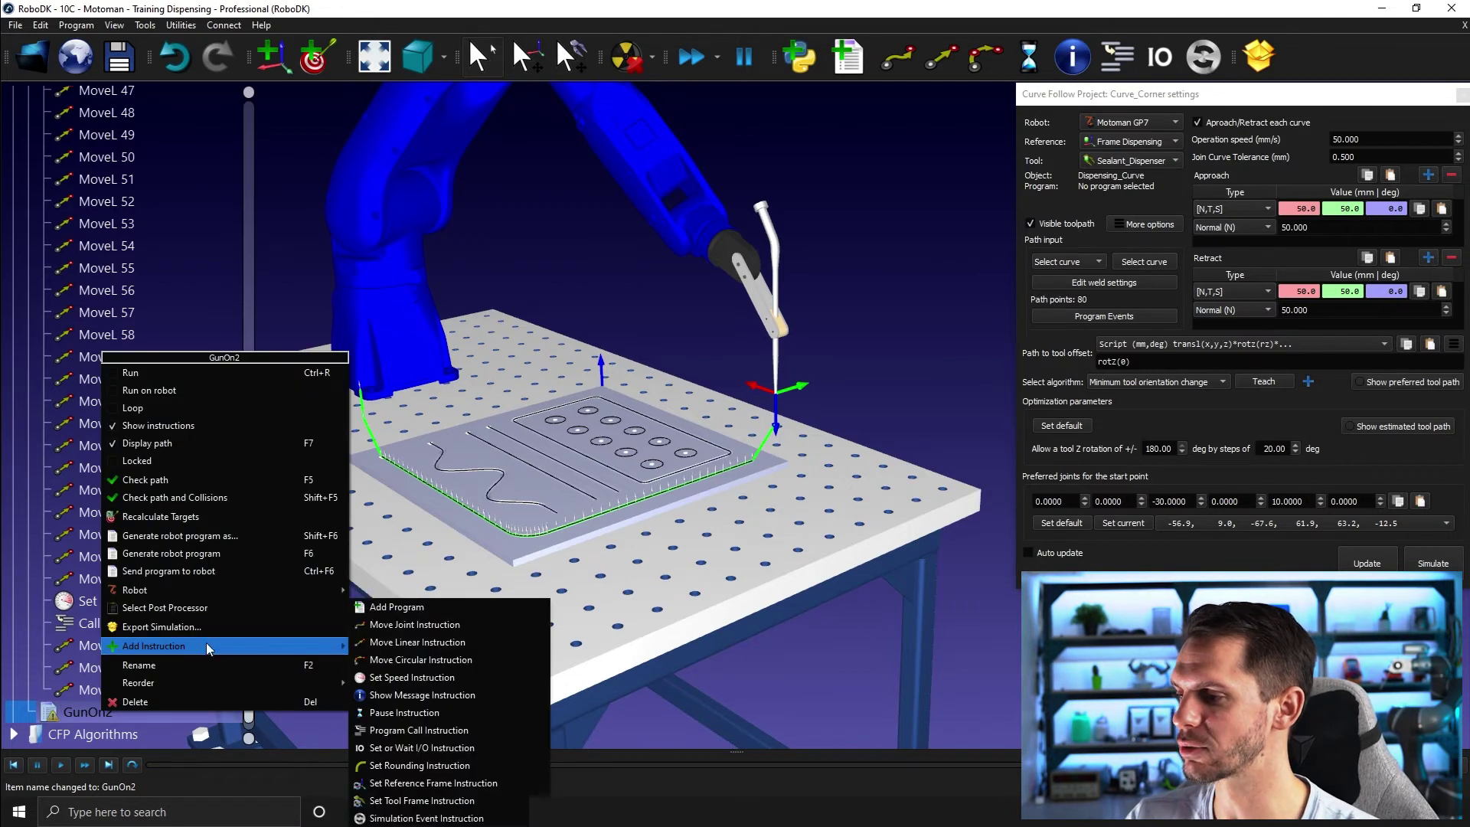
pyautogui.click(429, 748)
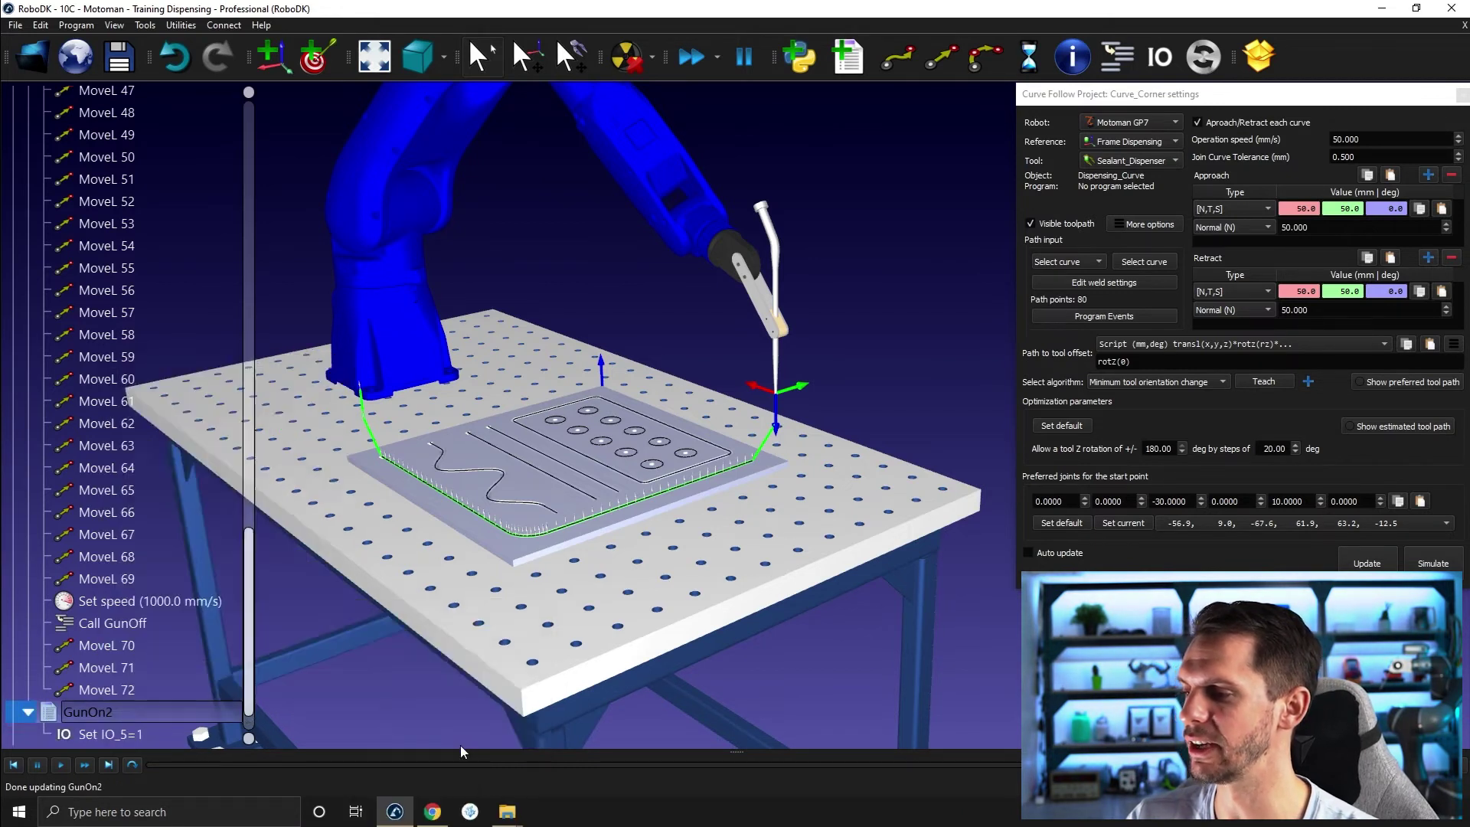
pyautogui.write('1')
pyautogui.click(145, 693)
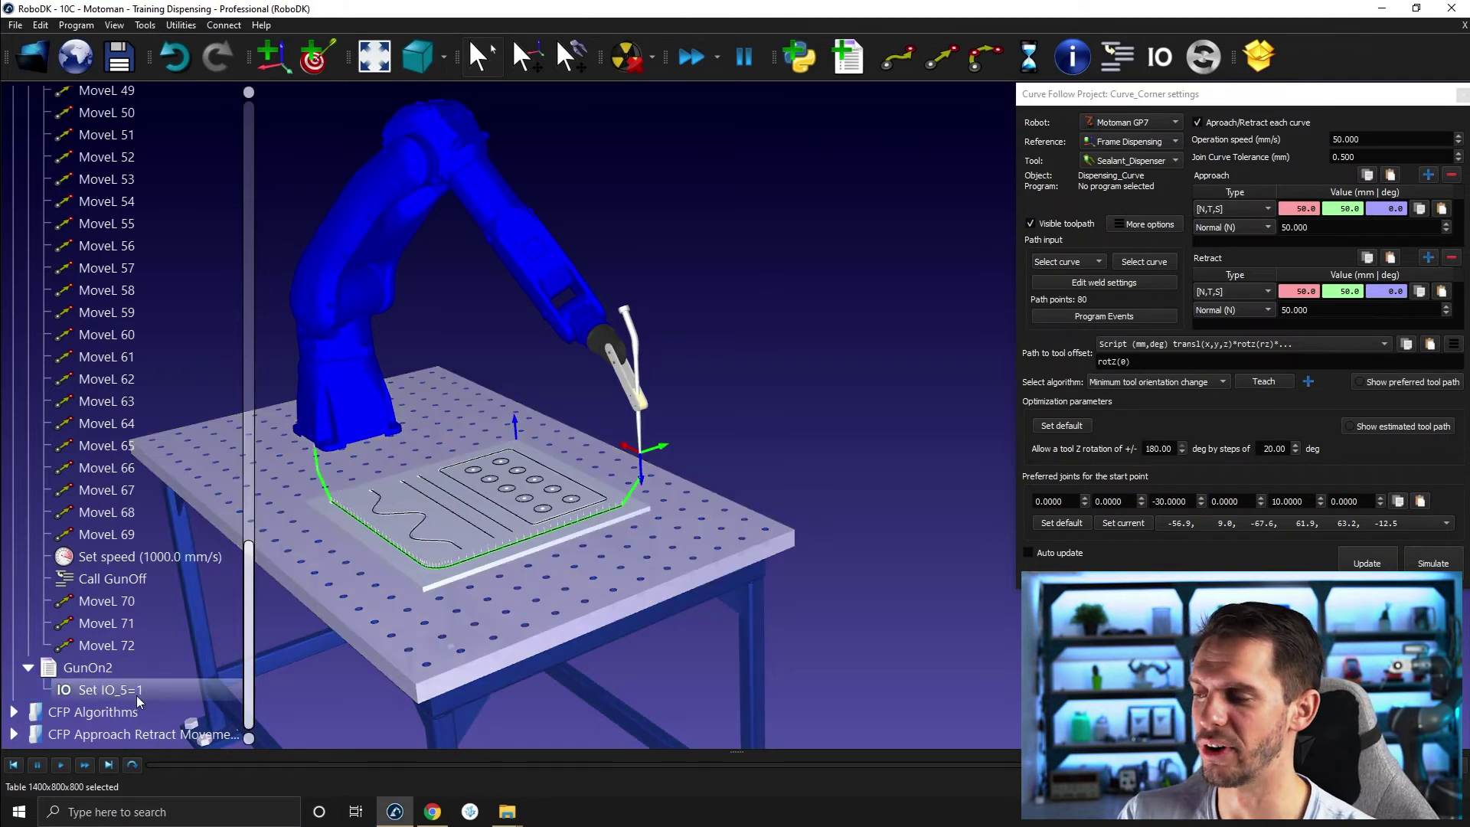
# Step: Set the Path start event of the Curve_Corner settings project to call the GunOn2 program and accept the program events
pyautogui.click(1148, 313)
pyautogui.click(1137, 284)
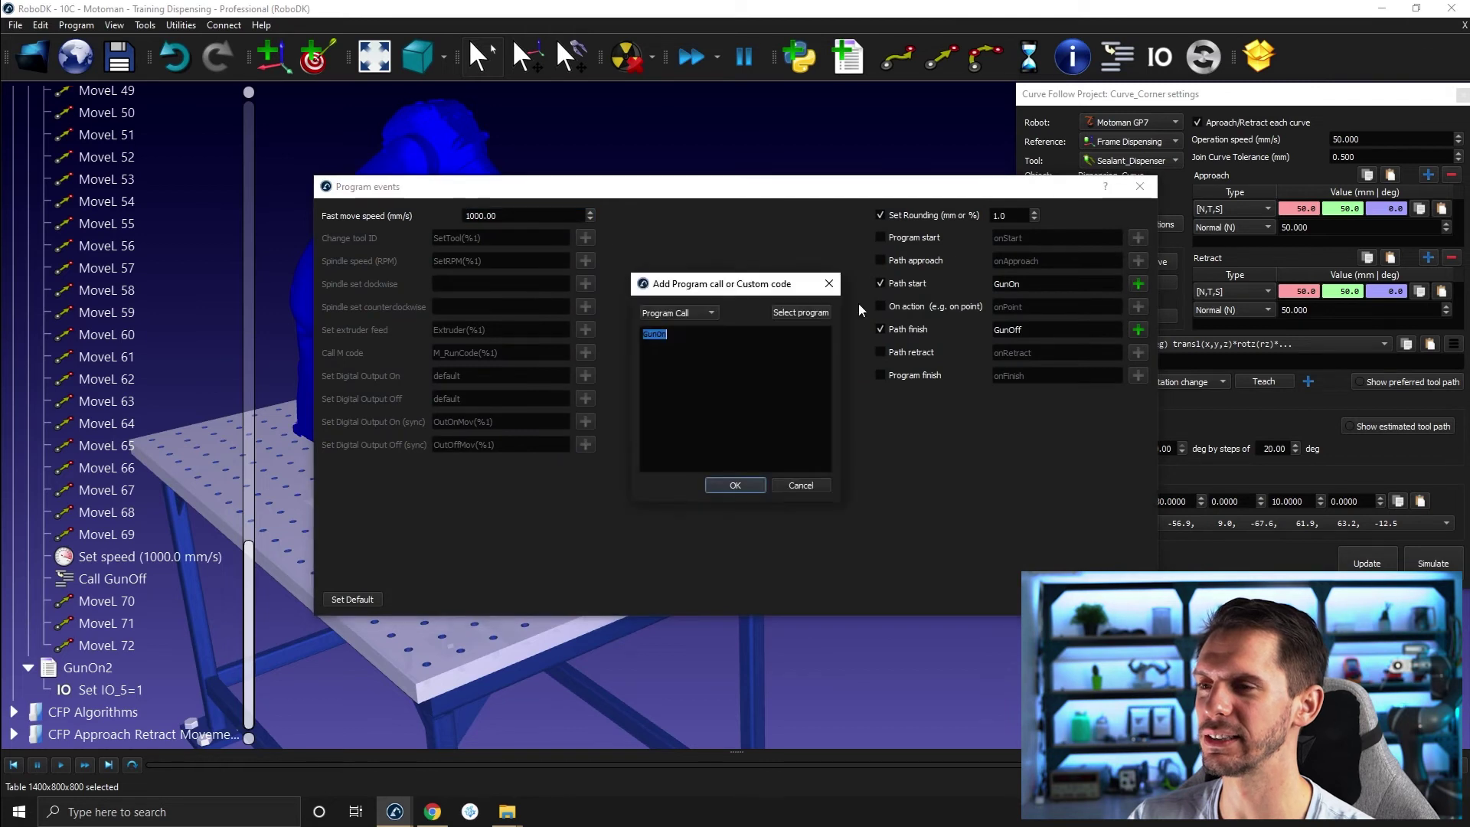
pyautogui.click(811, 309)
pyautogui.press('Return')
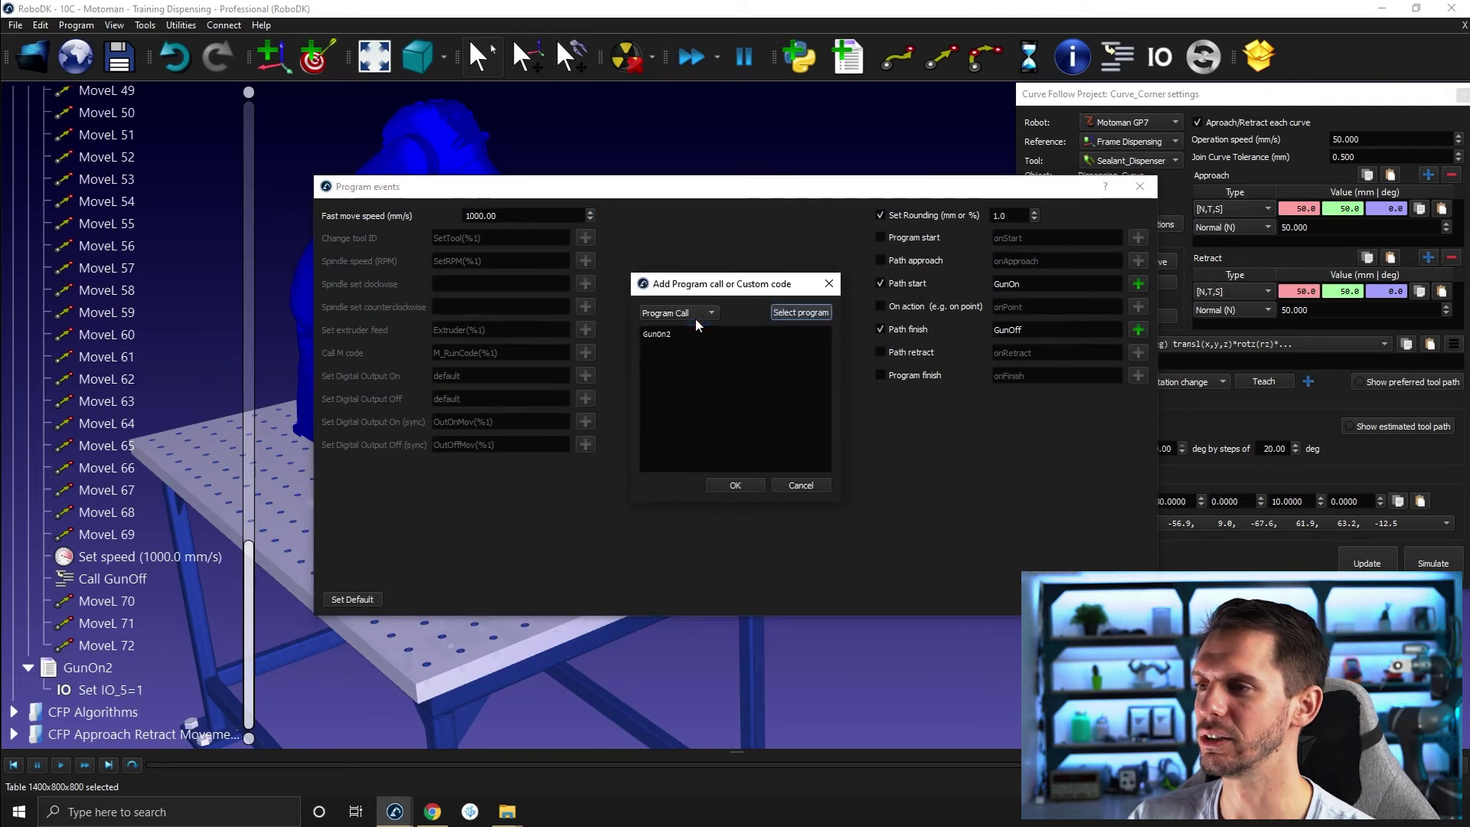
pyautogui.click(727, 482)
pyautogui.click(1053, 600)
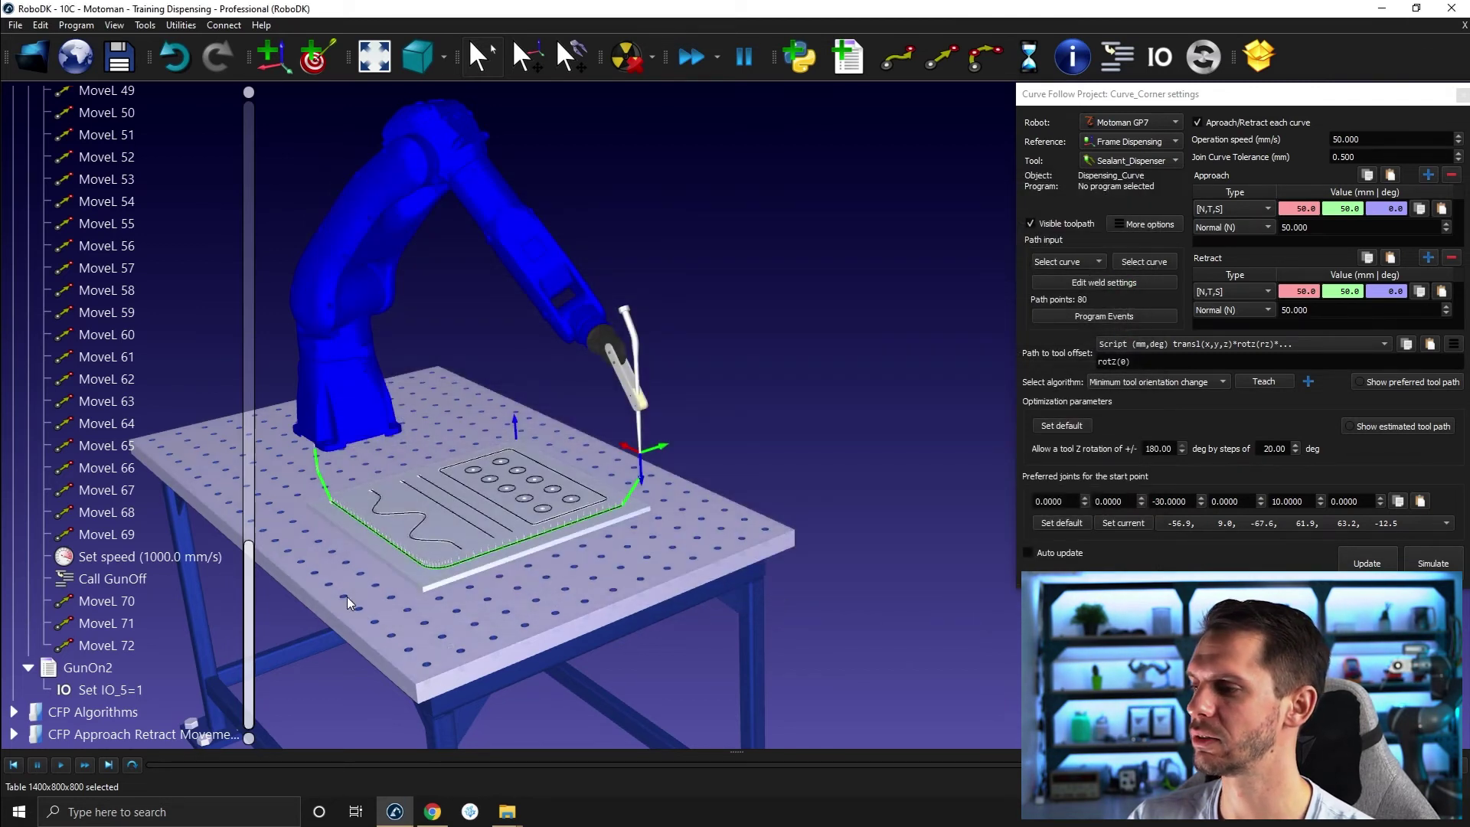
pyautogui.scroll(8, 7, 471)
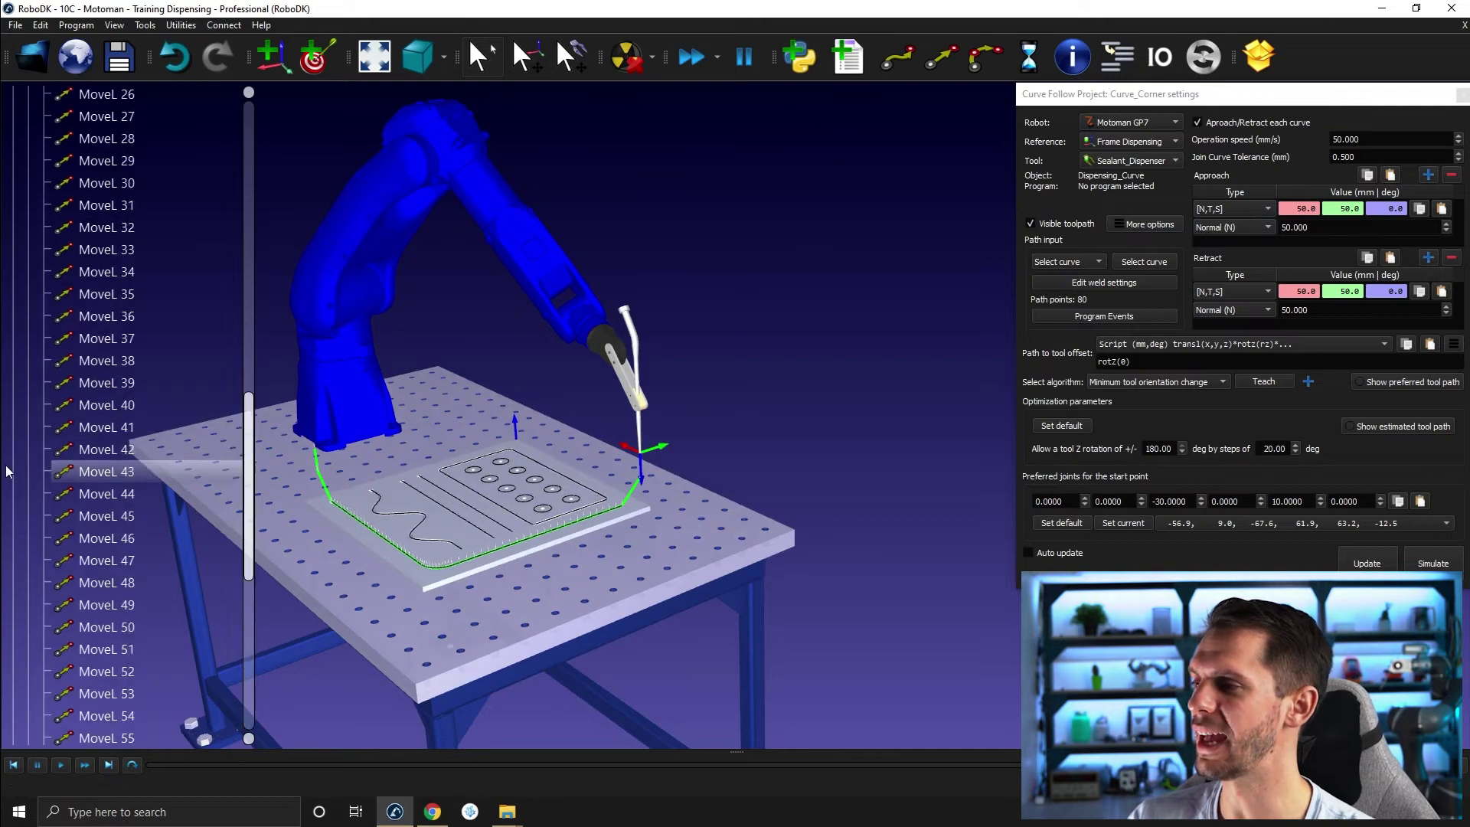
# Step: Update the Curve_Corner settings project to regenerate its program and delete the outdated Curve_Corner program from the station tree
pyautogui.scroll(12, 42, 481)
pyautogui.click(30, 259)
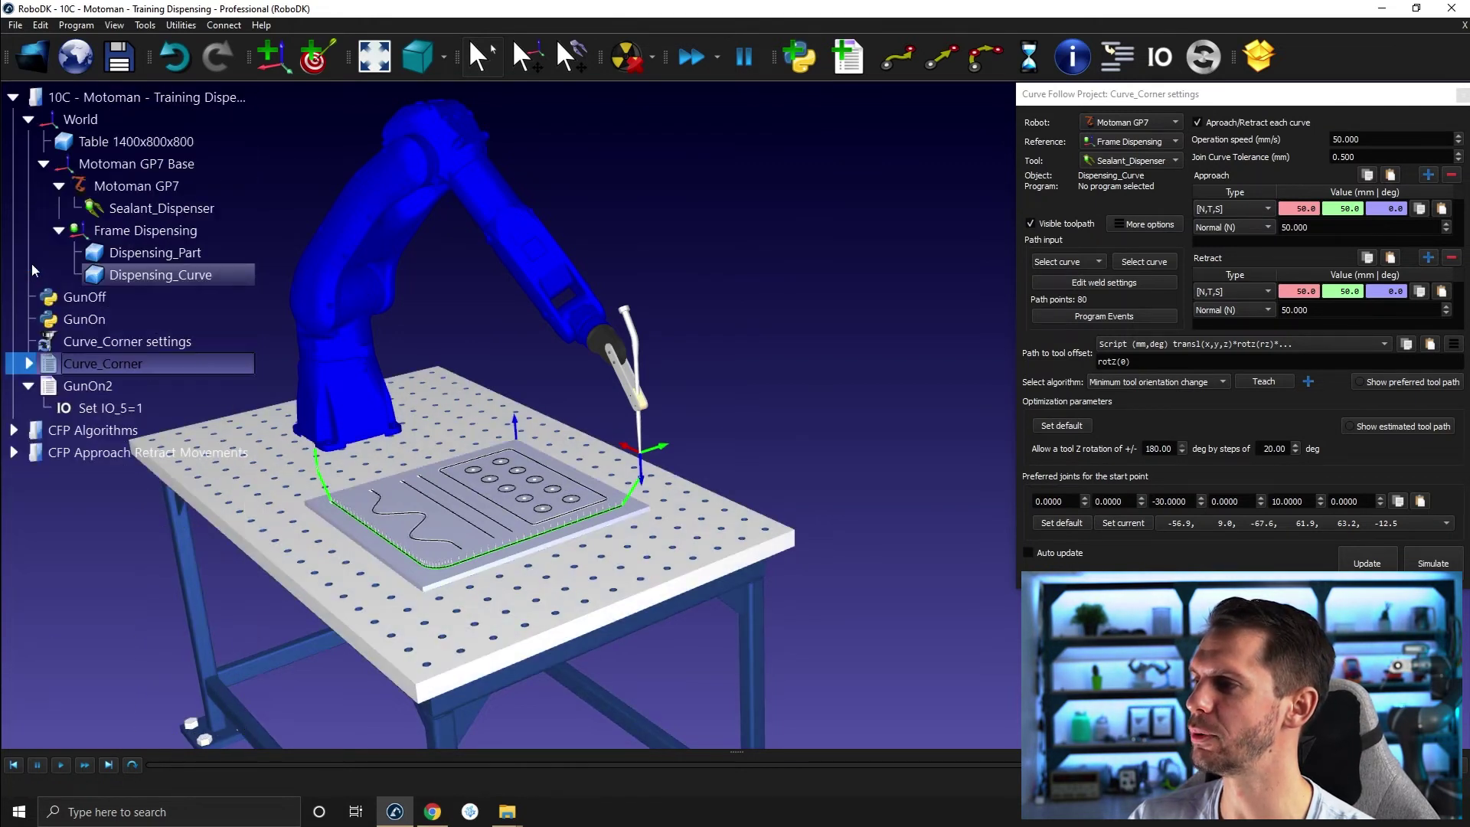
pyautogui.rightClick(111, 369)
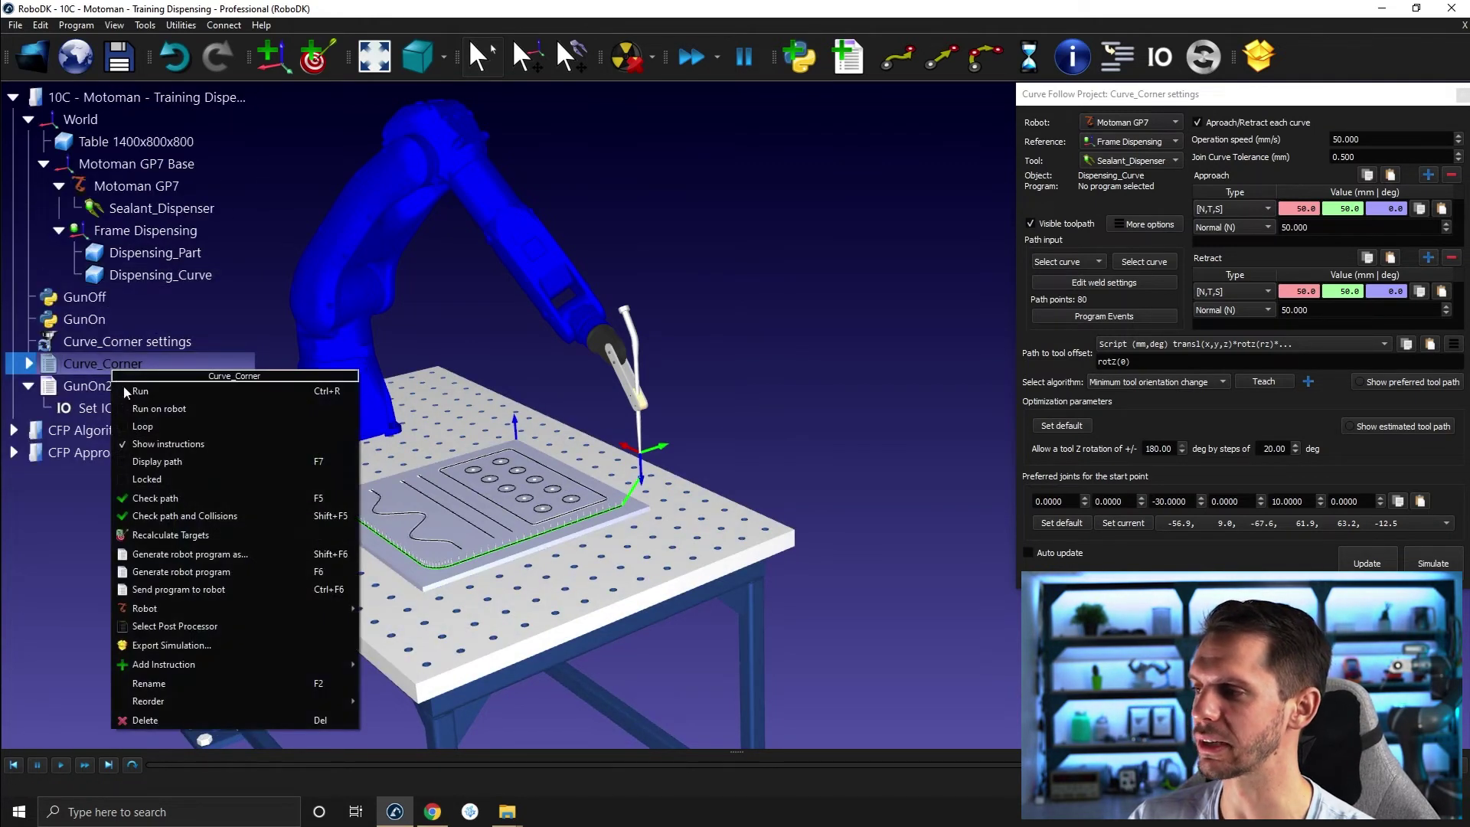
pyautogui.click(885, 309)
pyautogui.click(1374, 561)
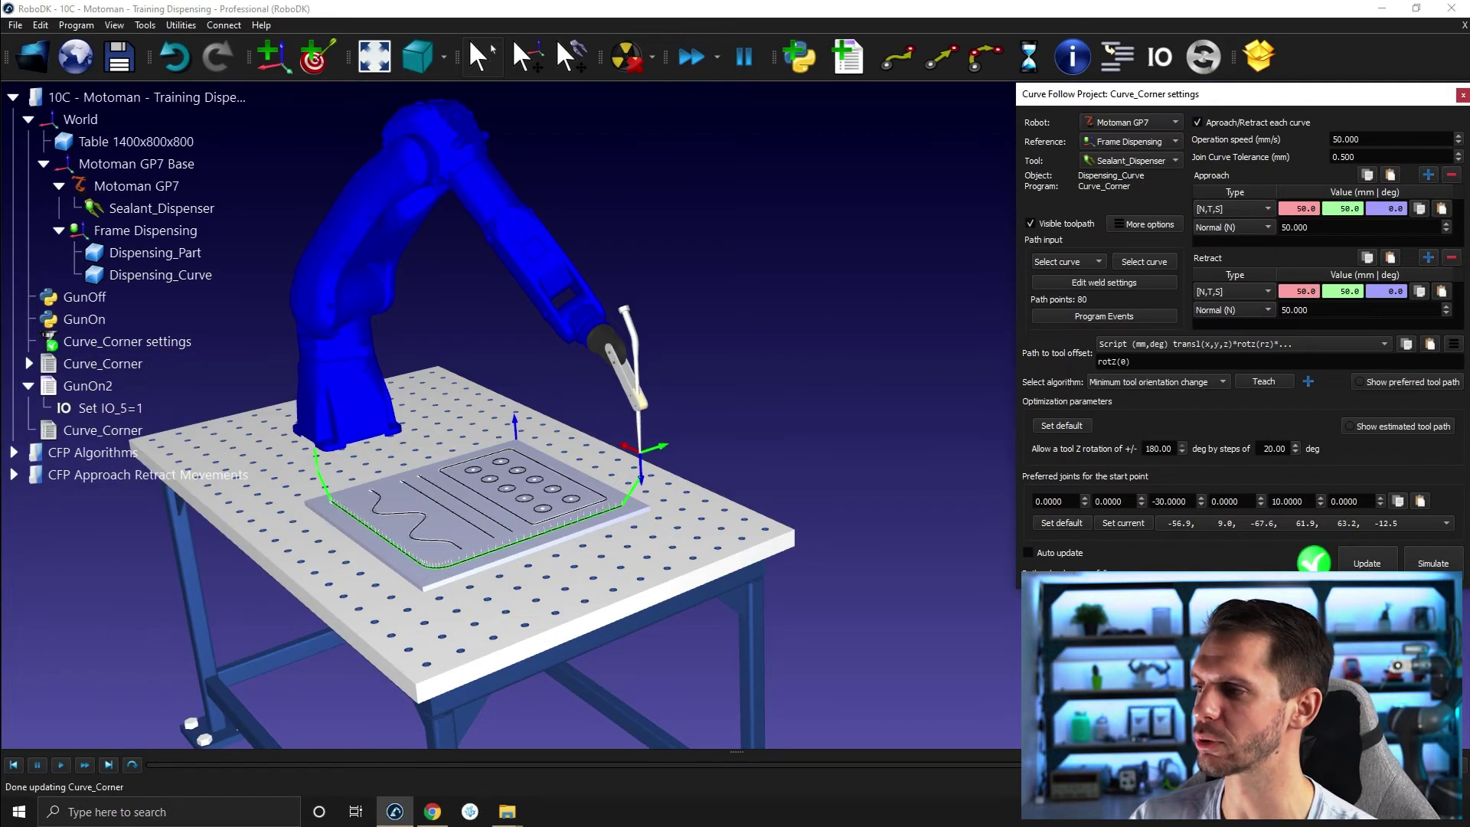
pyautogui.click(124, 360)
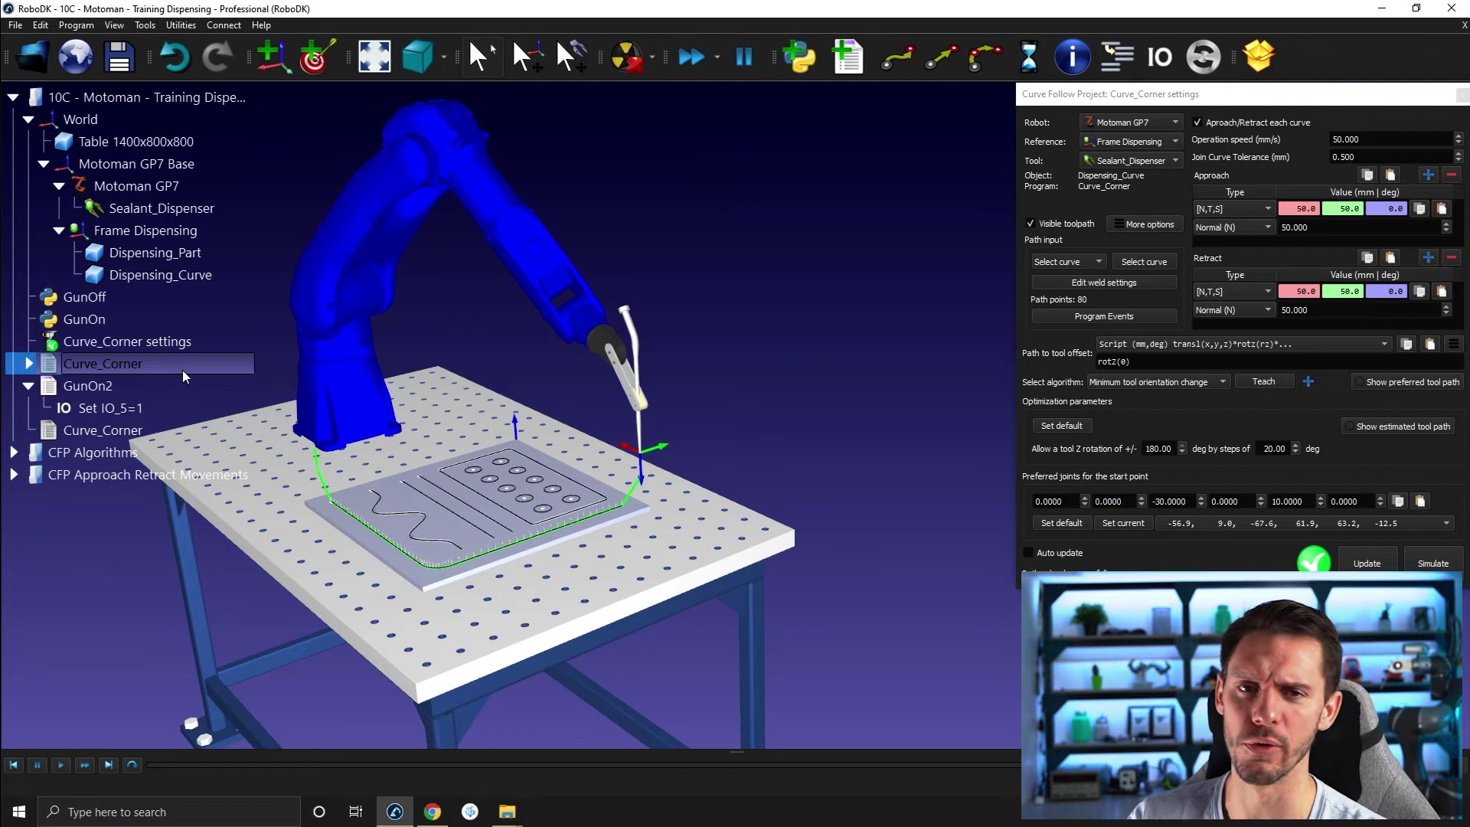
pyautogui.press('Delete')
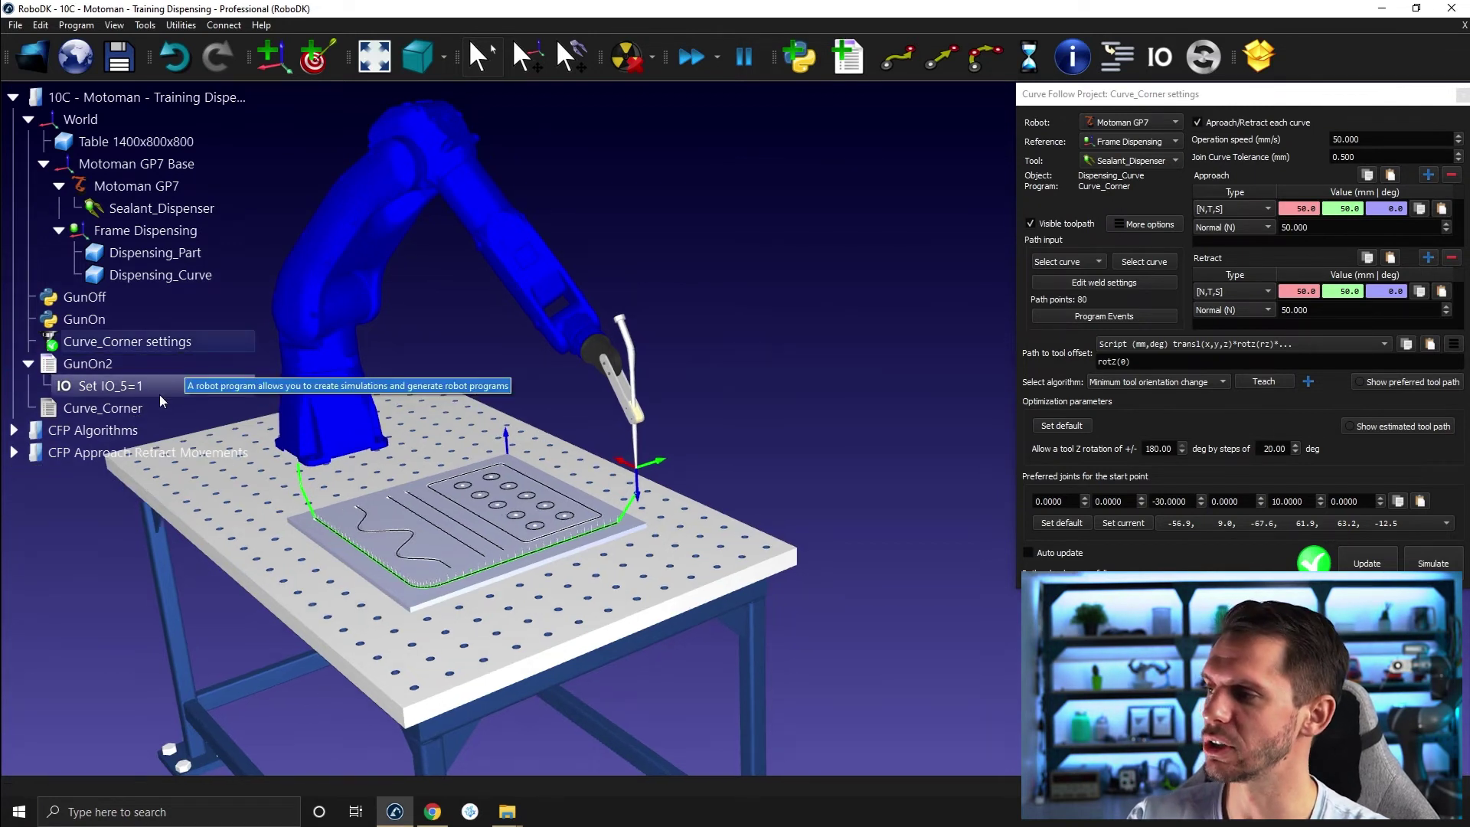
# Step: Show the instructions of the regenerated Curve_Corner program and check where GunOn2 is called, then collapse the program
pyautogui.rightClick(121, 400)
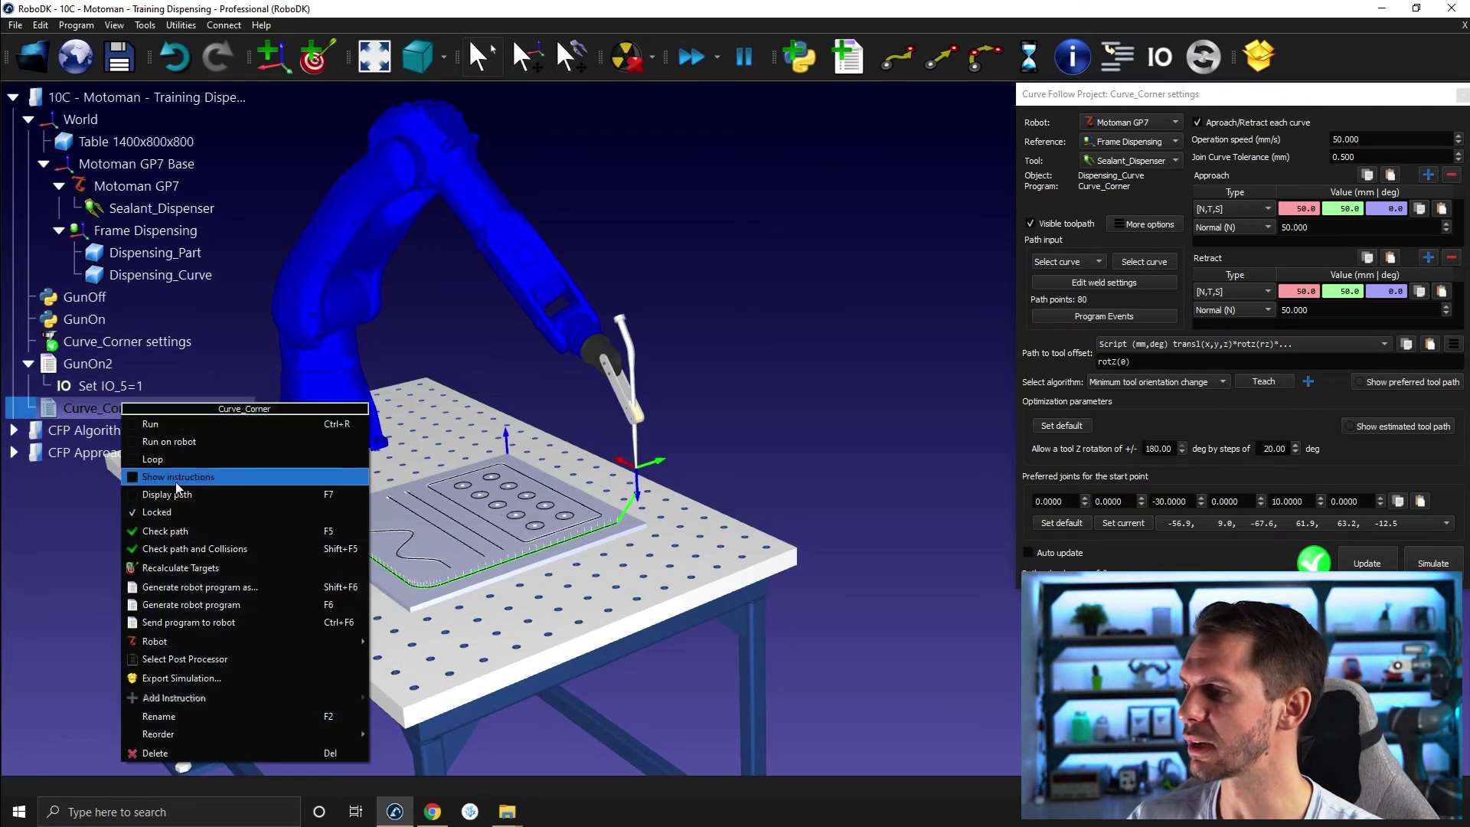
pyautogui.click(163, 485)
pyautogui.scroll(-2, 153, 469)
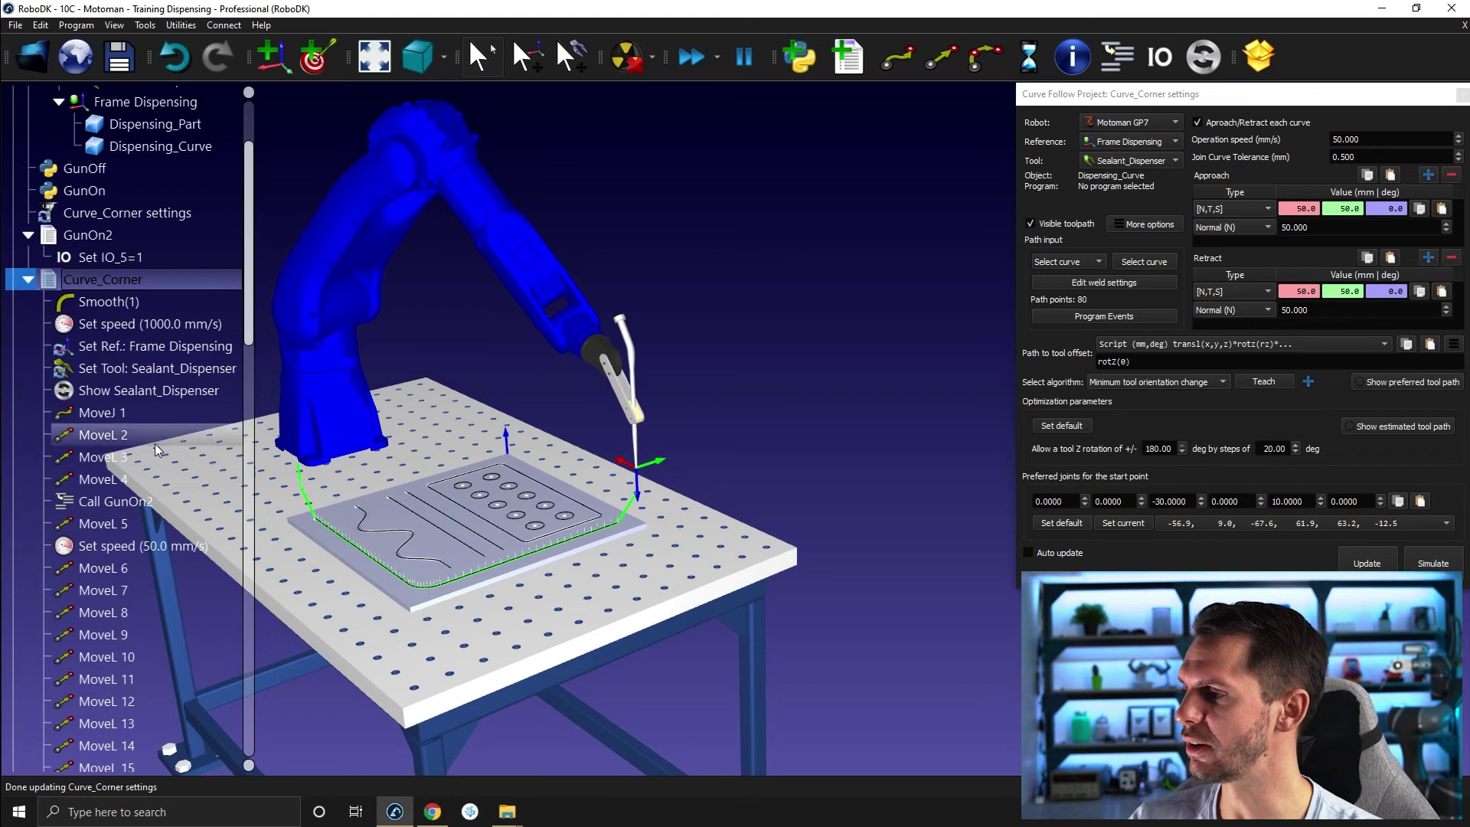
pyautogui.moveTo(490, 505); pyautogui.dragTo(583, 482, button='middle')
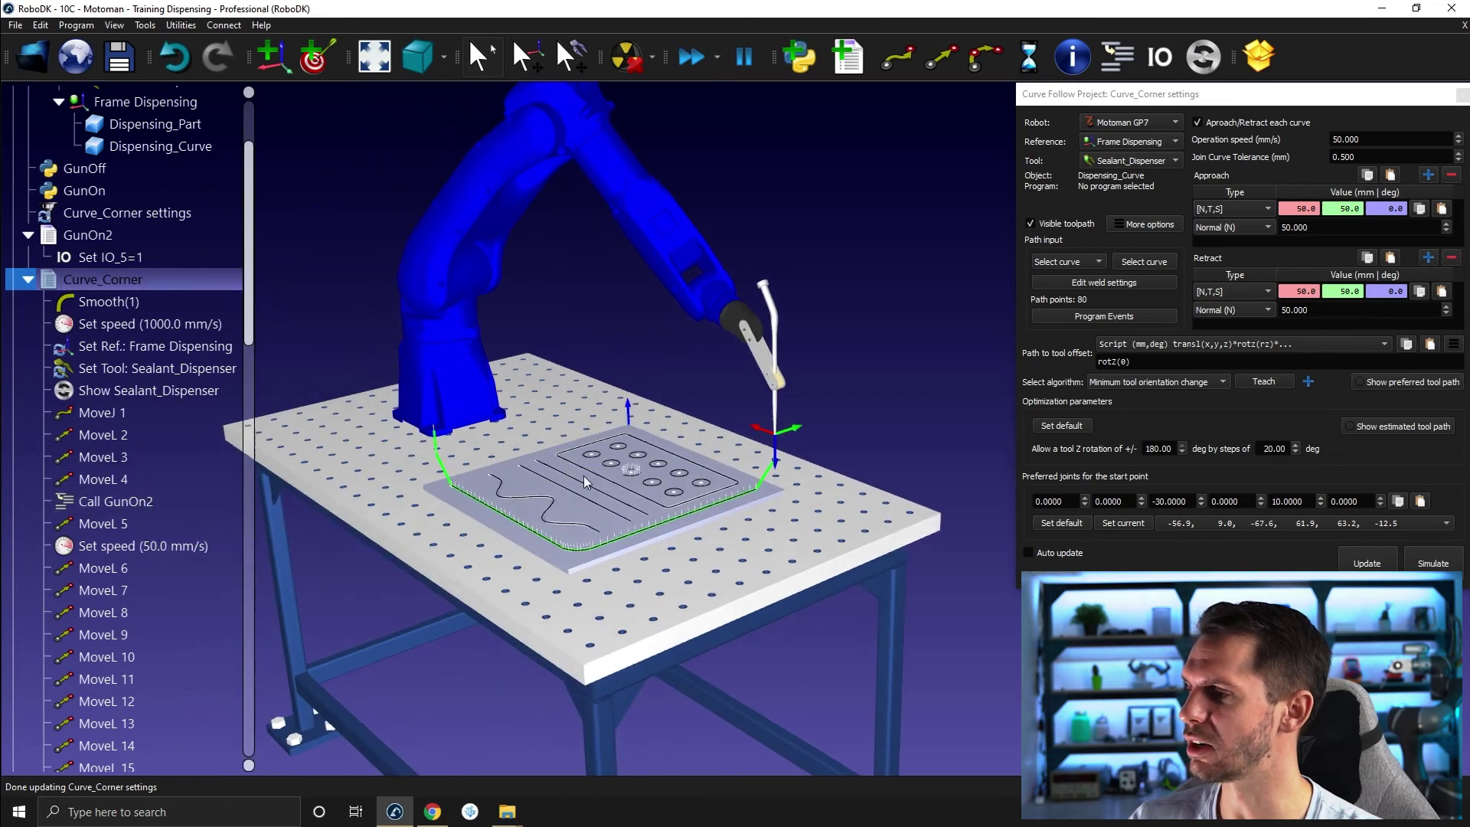
pyautogui.click(28, 280)
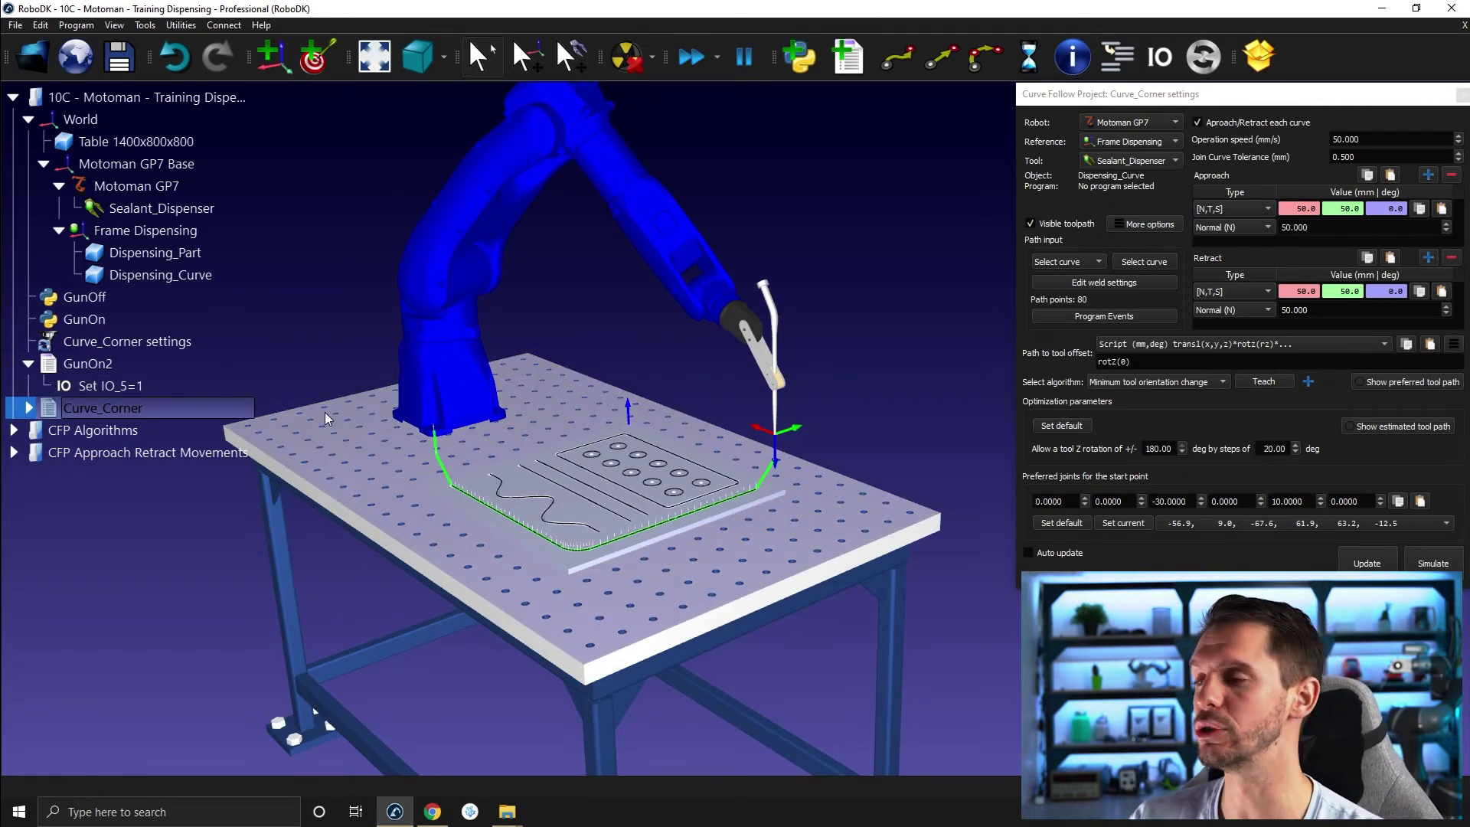
# Step: Look through the call types available for the Path start event, such as Insert Code, and keep it as Program Call to GunOn2
pyautogui.click(1151, 316)
pyautogui.click(1139, 283)
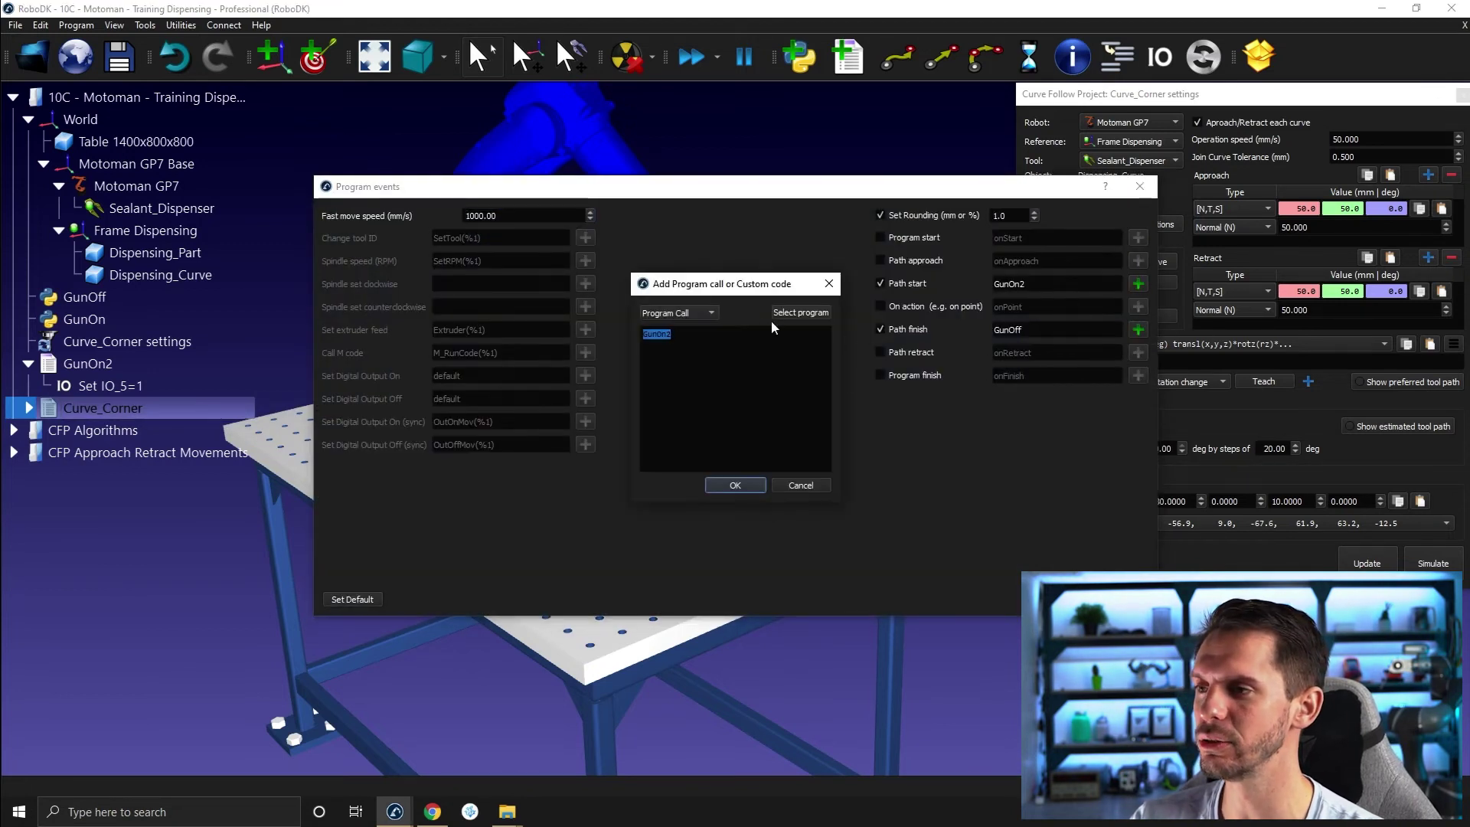
pyautogui.click(697, 311)
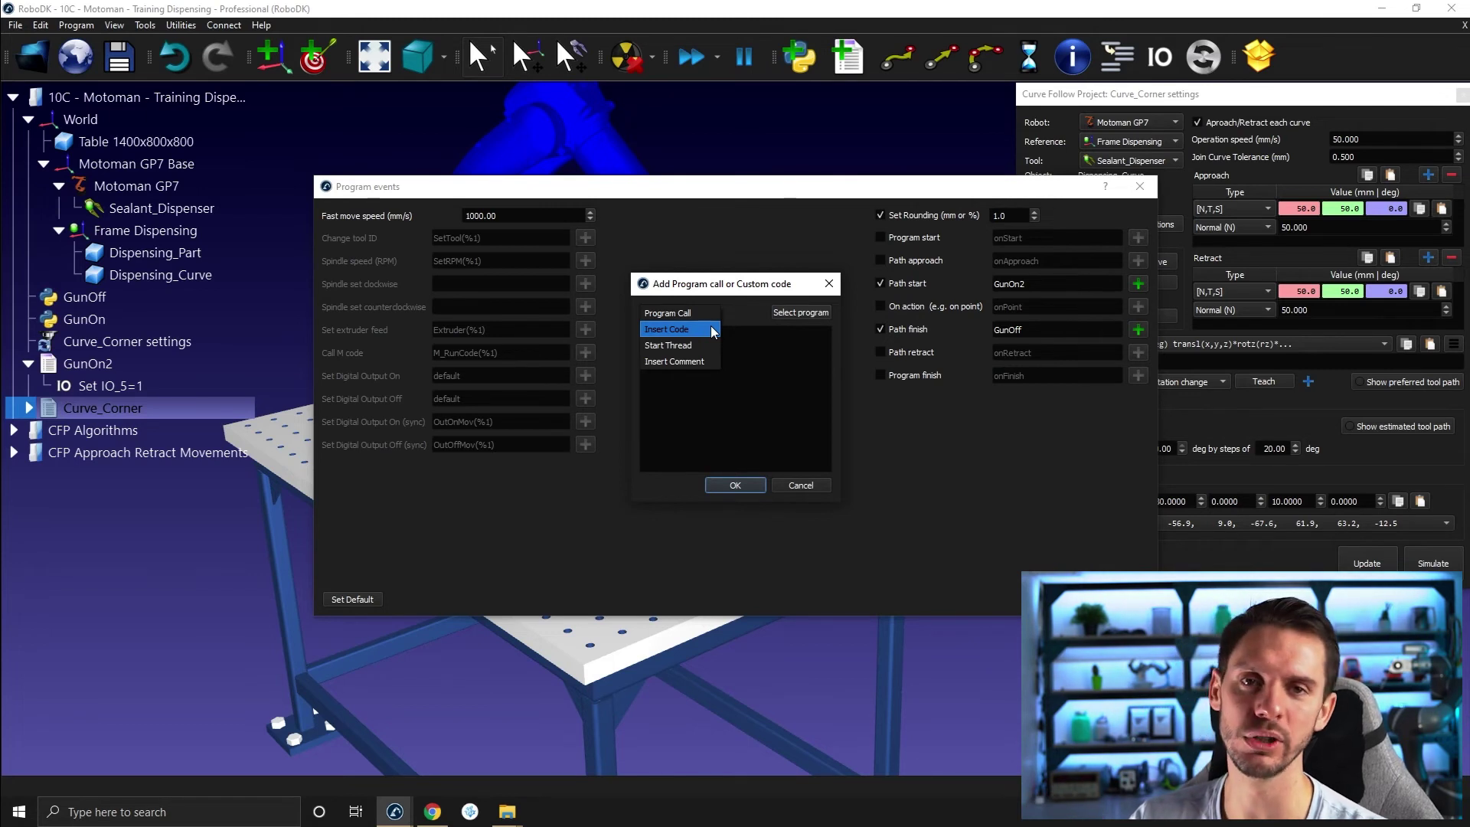
pyautogui.click(711, 331)
pyautogui.press('End')
pyautogui.click(703, 313)
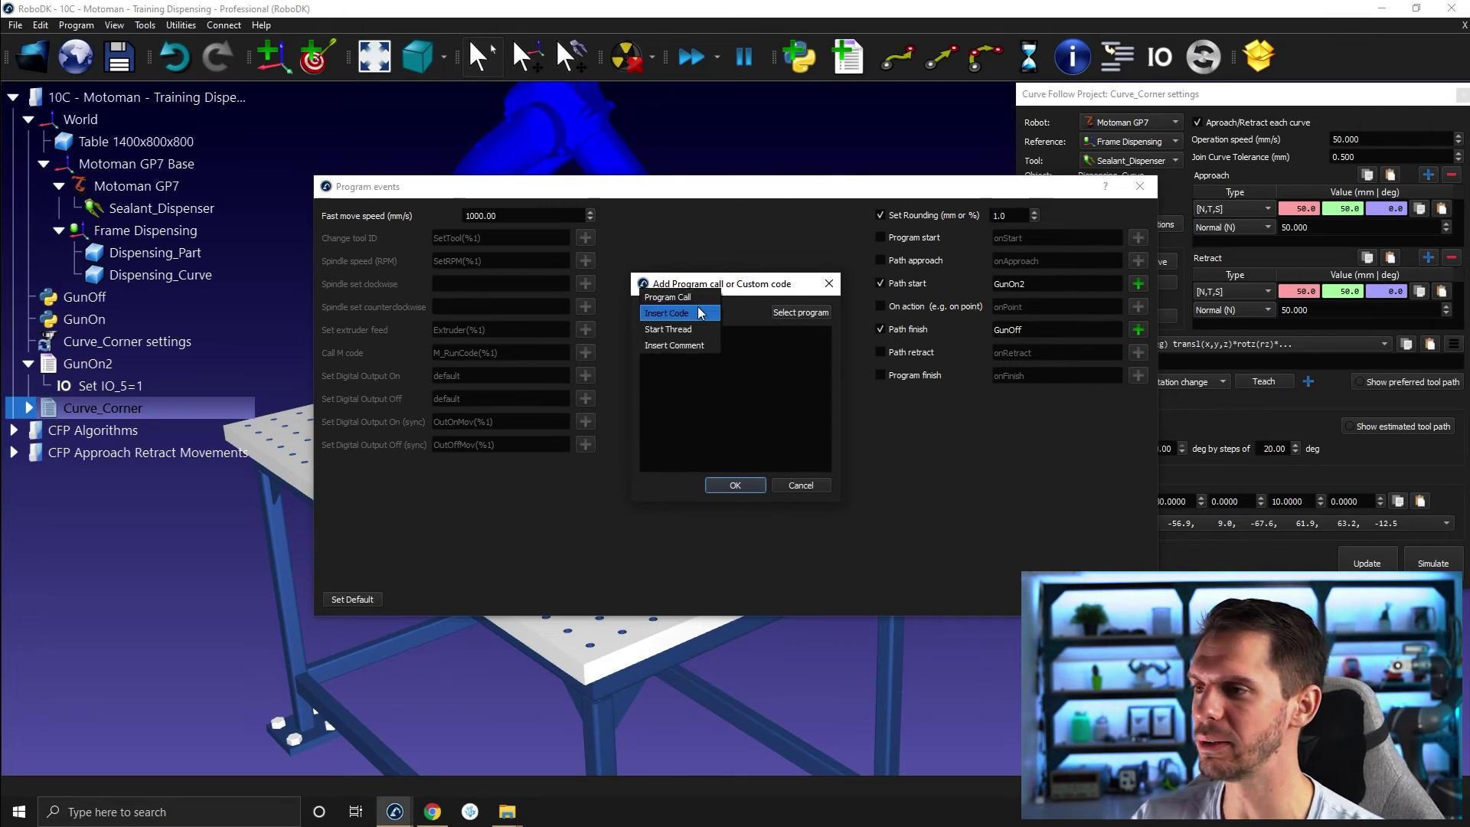
pyautogui.click(667, 300)
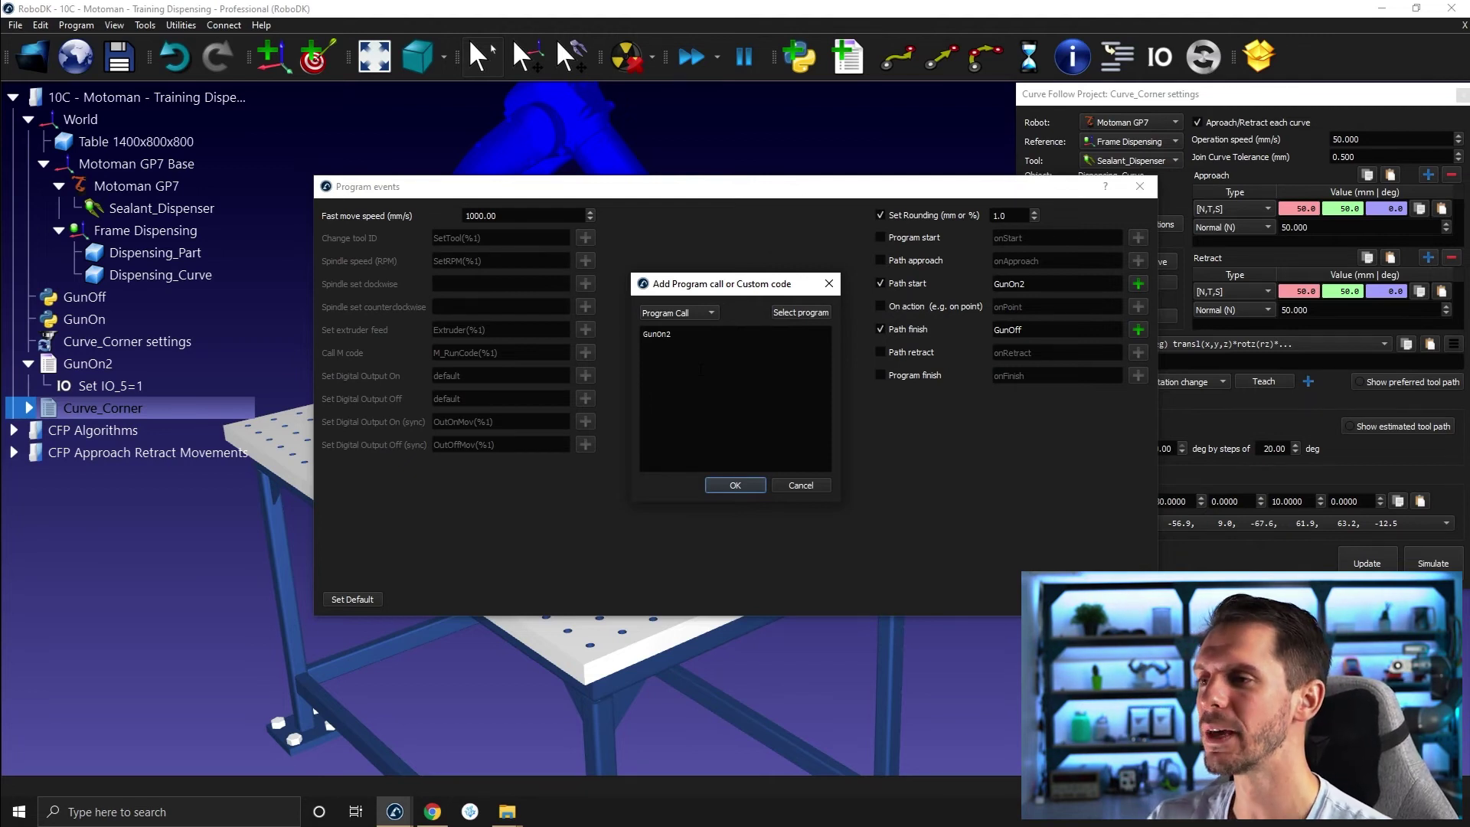
pyautogui.click(691, 313)
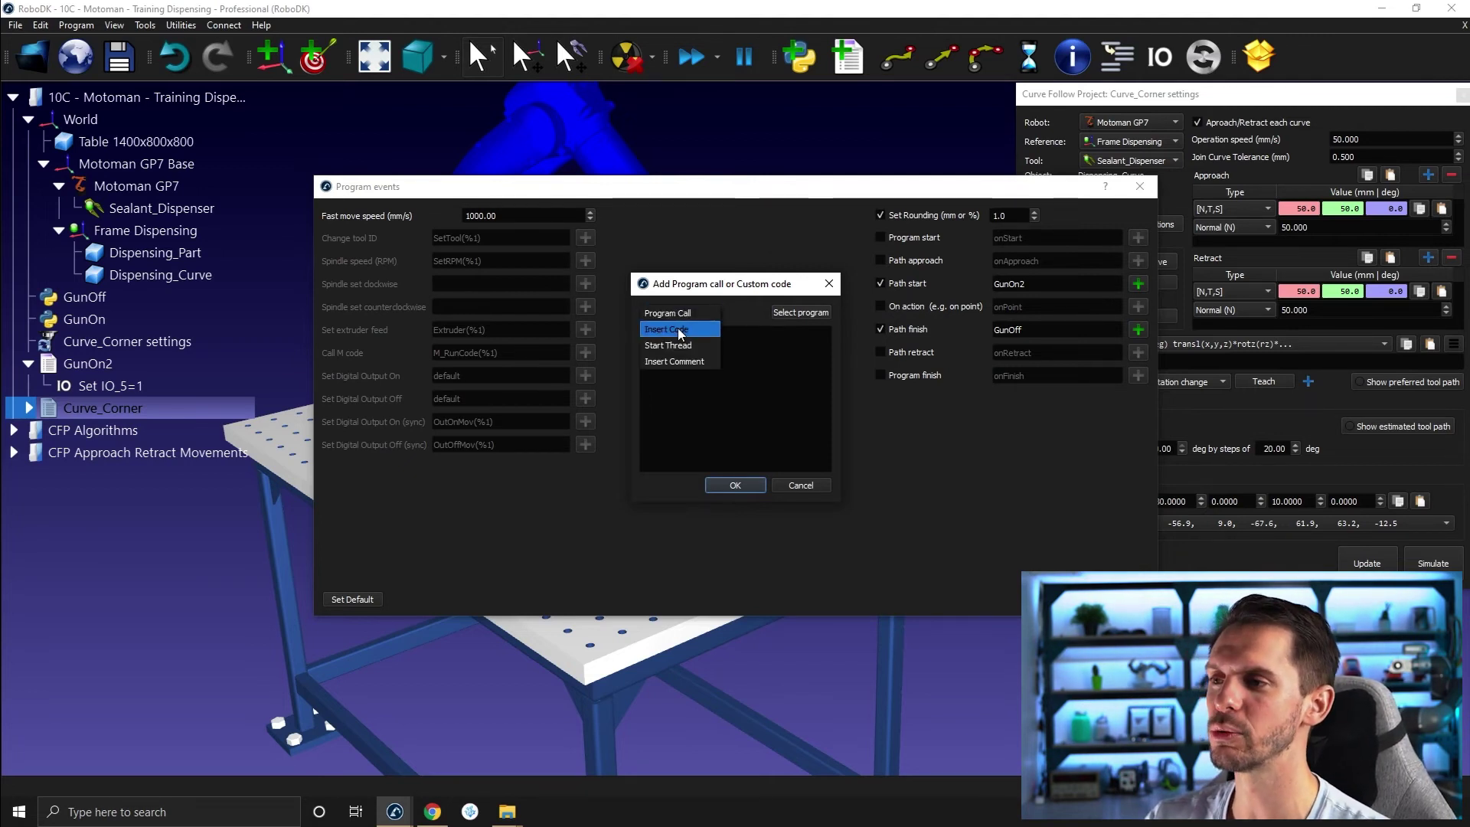
pyautogui.click(681, 314)
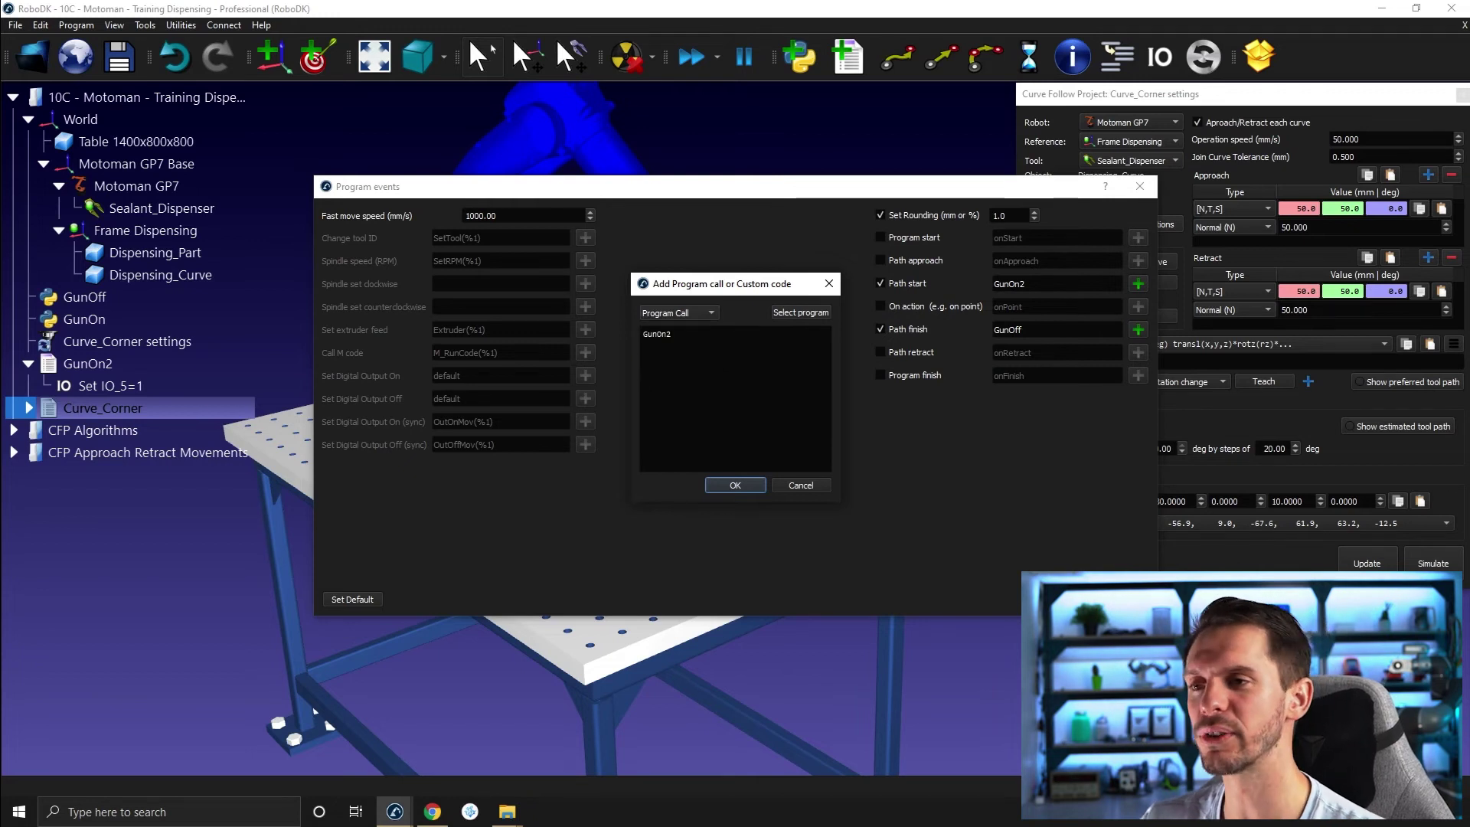
pyautogui.click(734, 487)
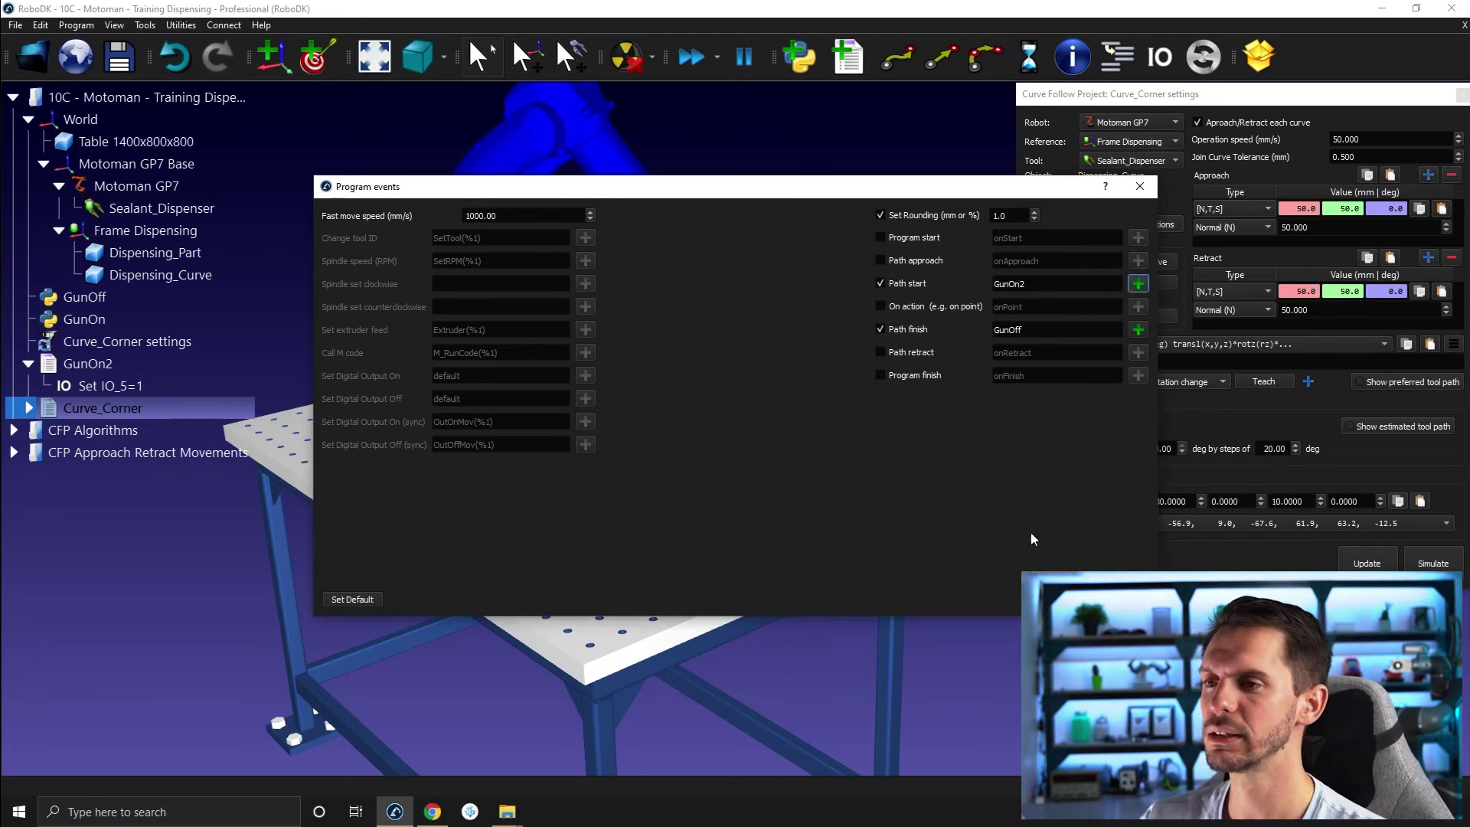
# Step: Set the Path start event back to GunOn and update the Curve_Corner project
pyautogui.click(1046, 284)
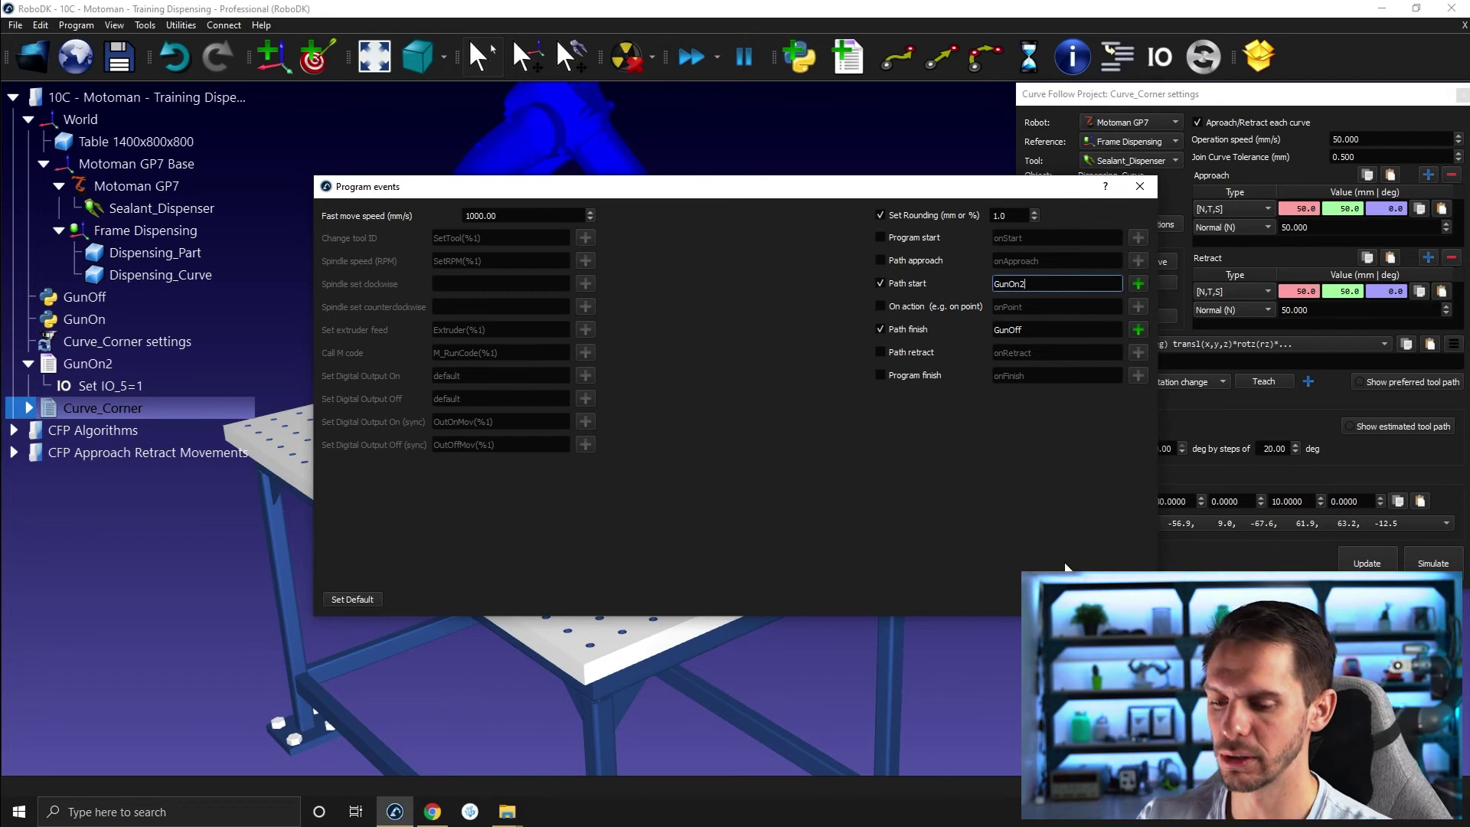
pyautogui.press('BackSpace')
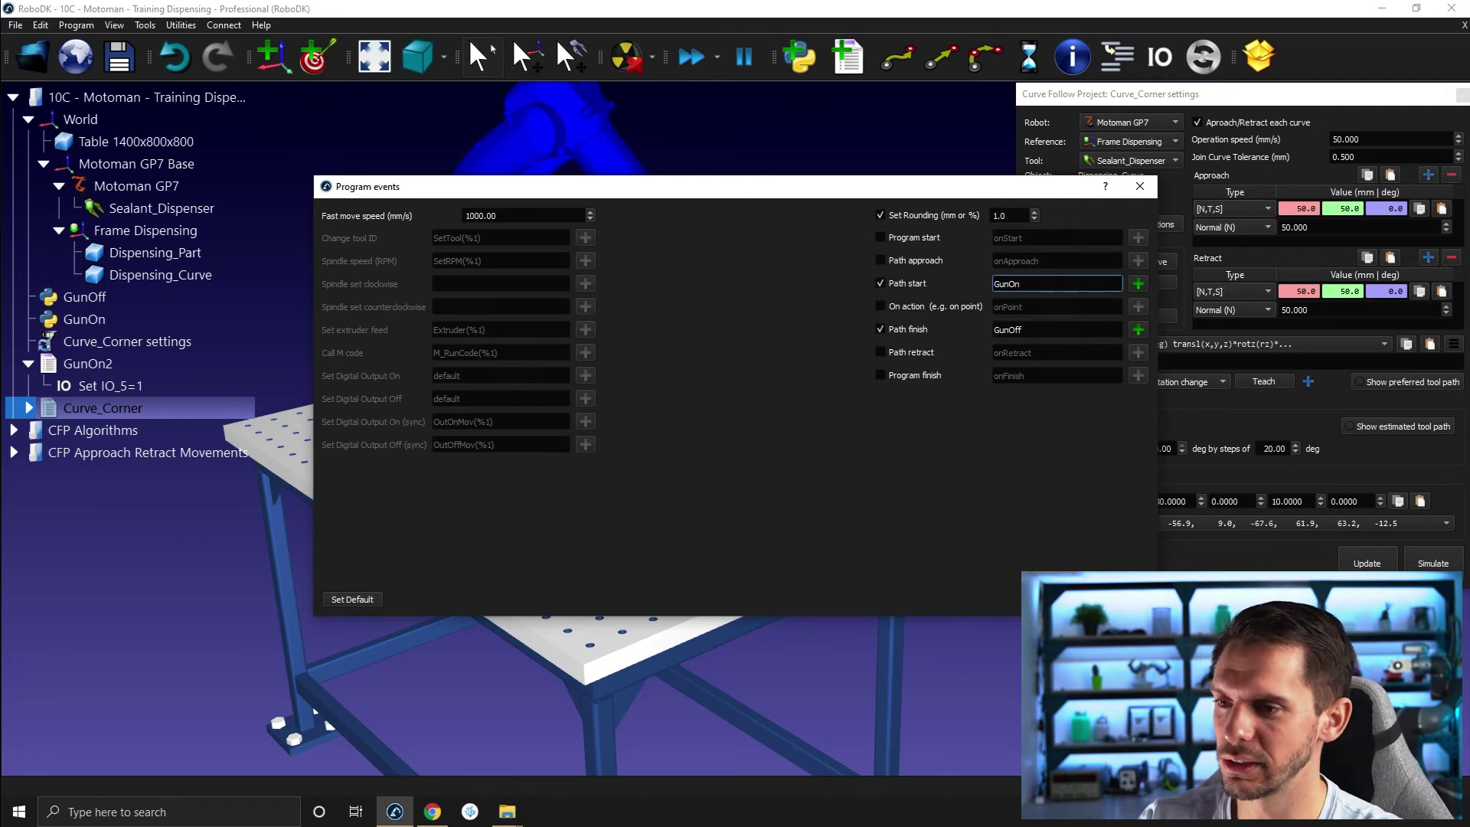
pyautogui.click(1140, 186)
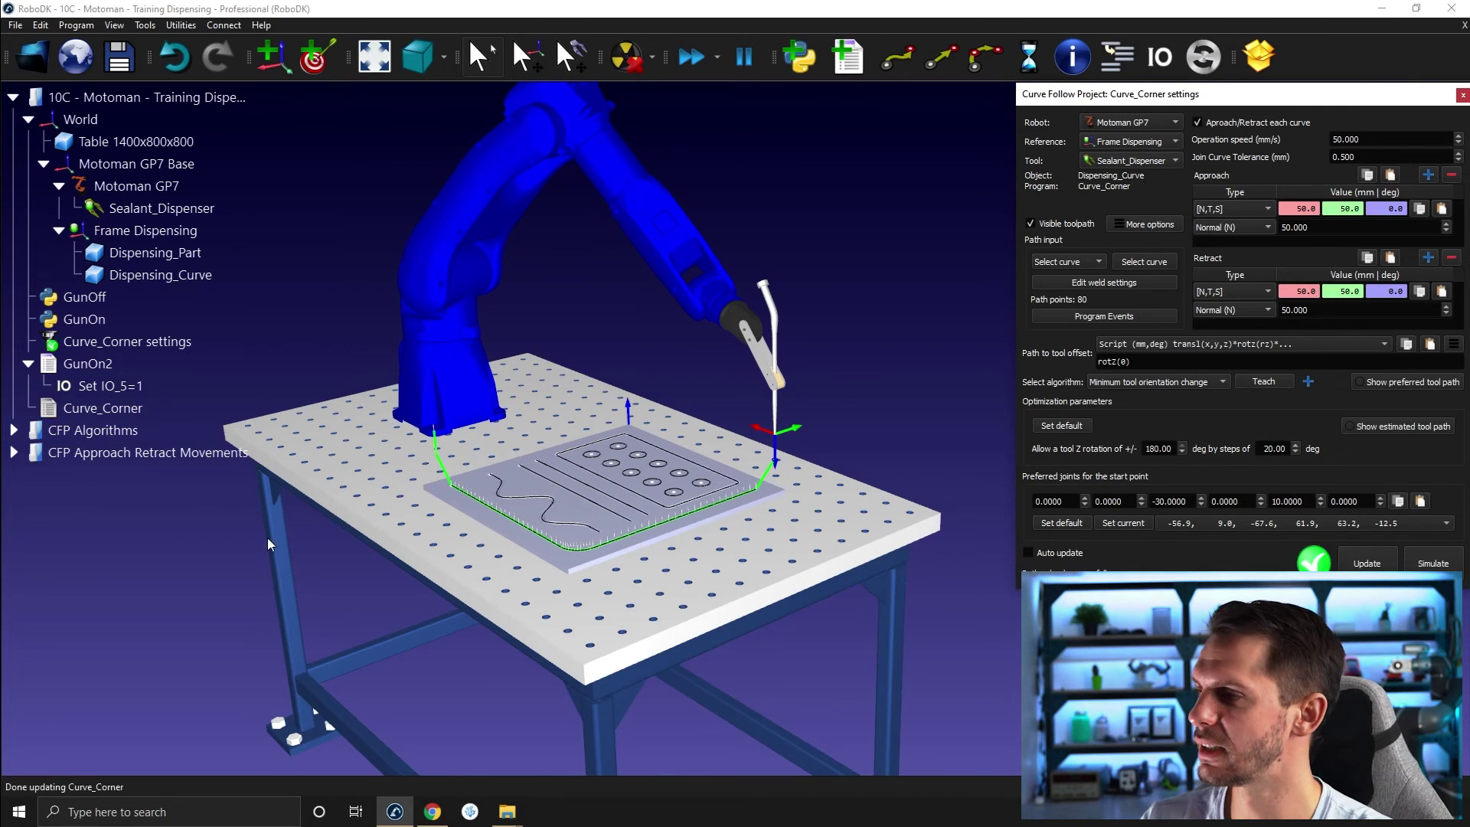
# Step: Run the Curve_Corner program and watch up close how the sealant is dispensed along the curve
pyautogui.doubleClick(169, 406)
pyautogui.scroll(5, 562, 475)
pyautogui.moveTo(453, 464); pyautogui.dragTo(490, 457, button='middle')
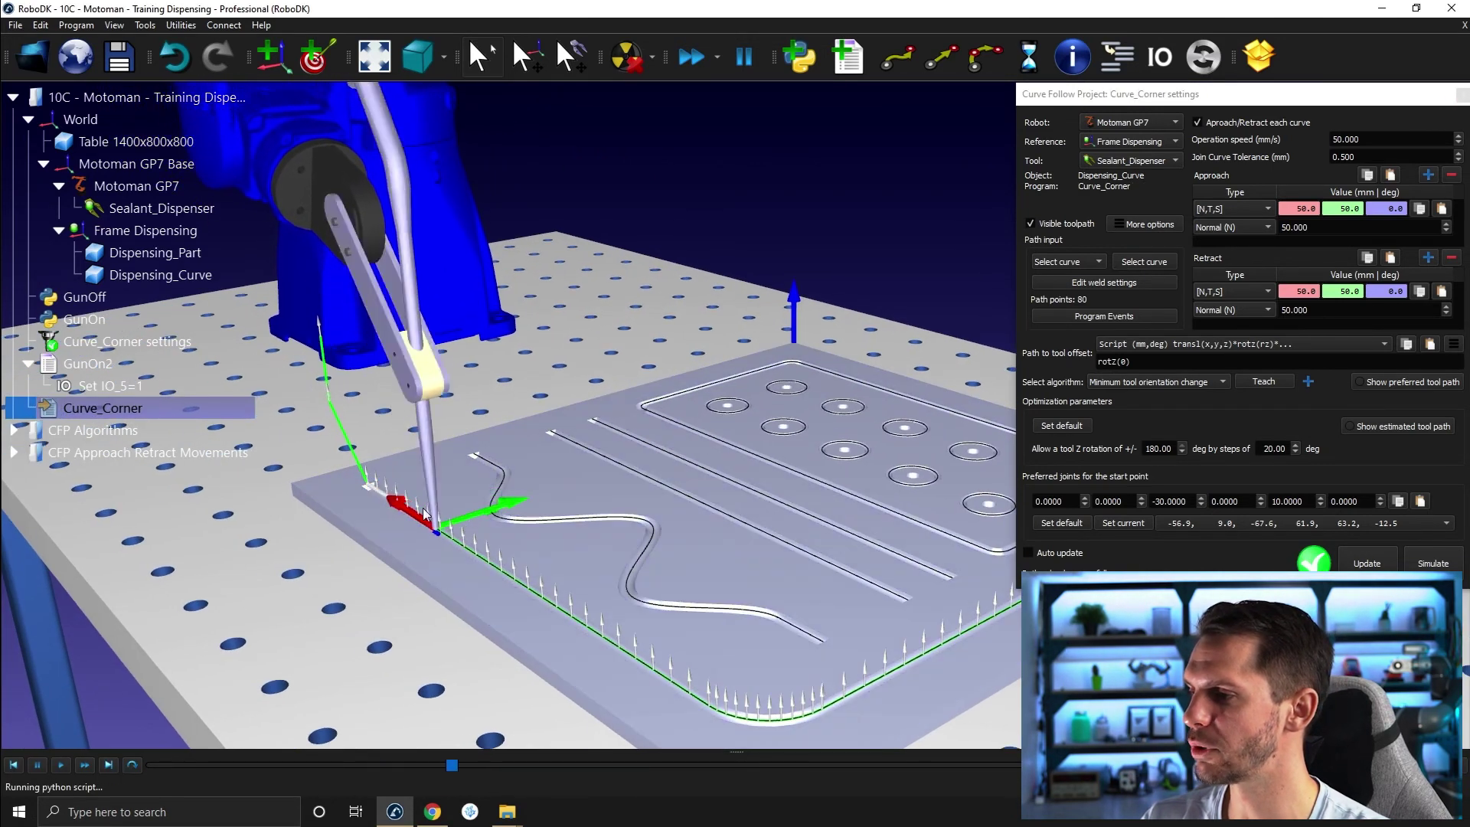
pyautogui.scroll(-6, 423, 514)
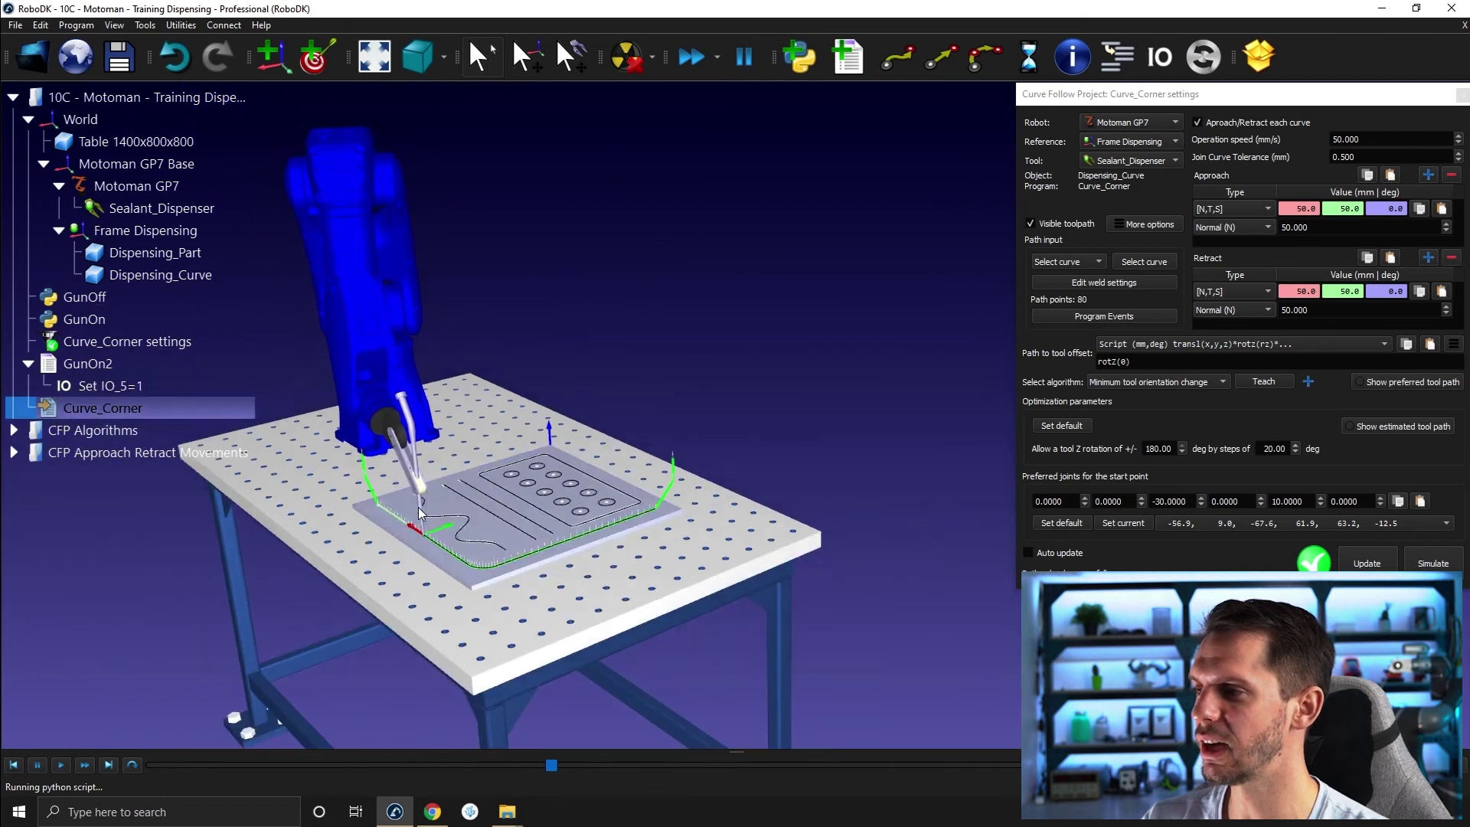
pyautogui.scroll(5, 420, 513)
pyautogui.rightClick(149, 411)
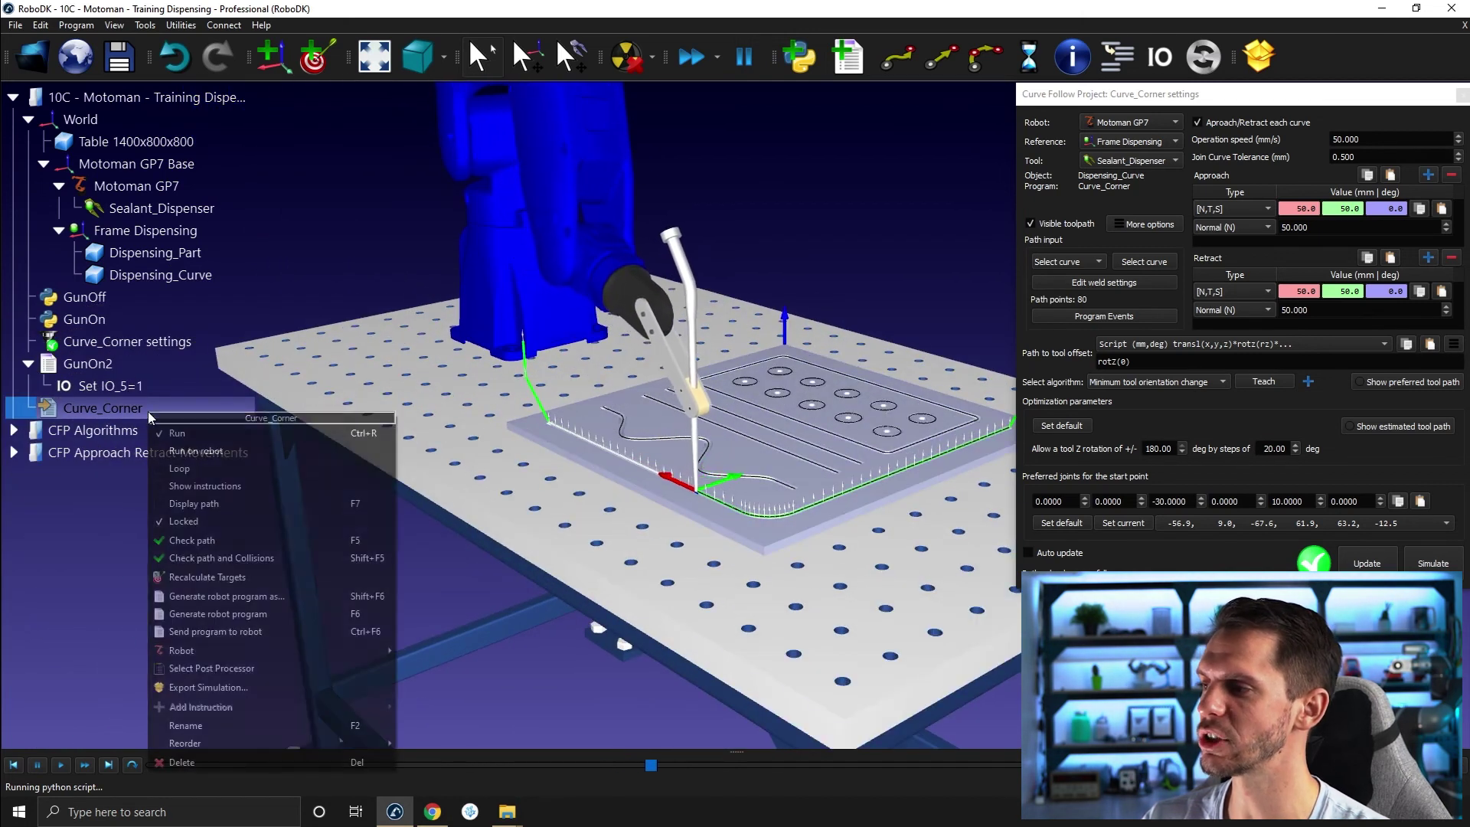
pyautogui.click(102, 504)
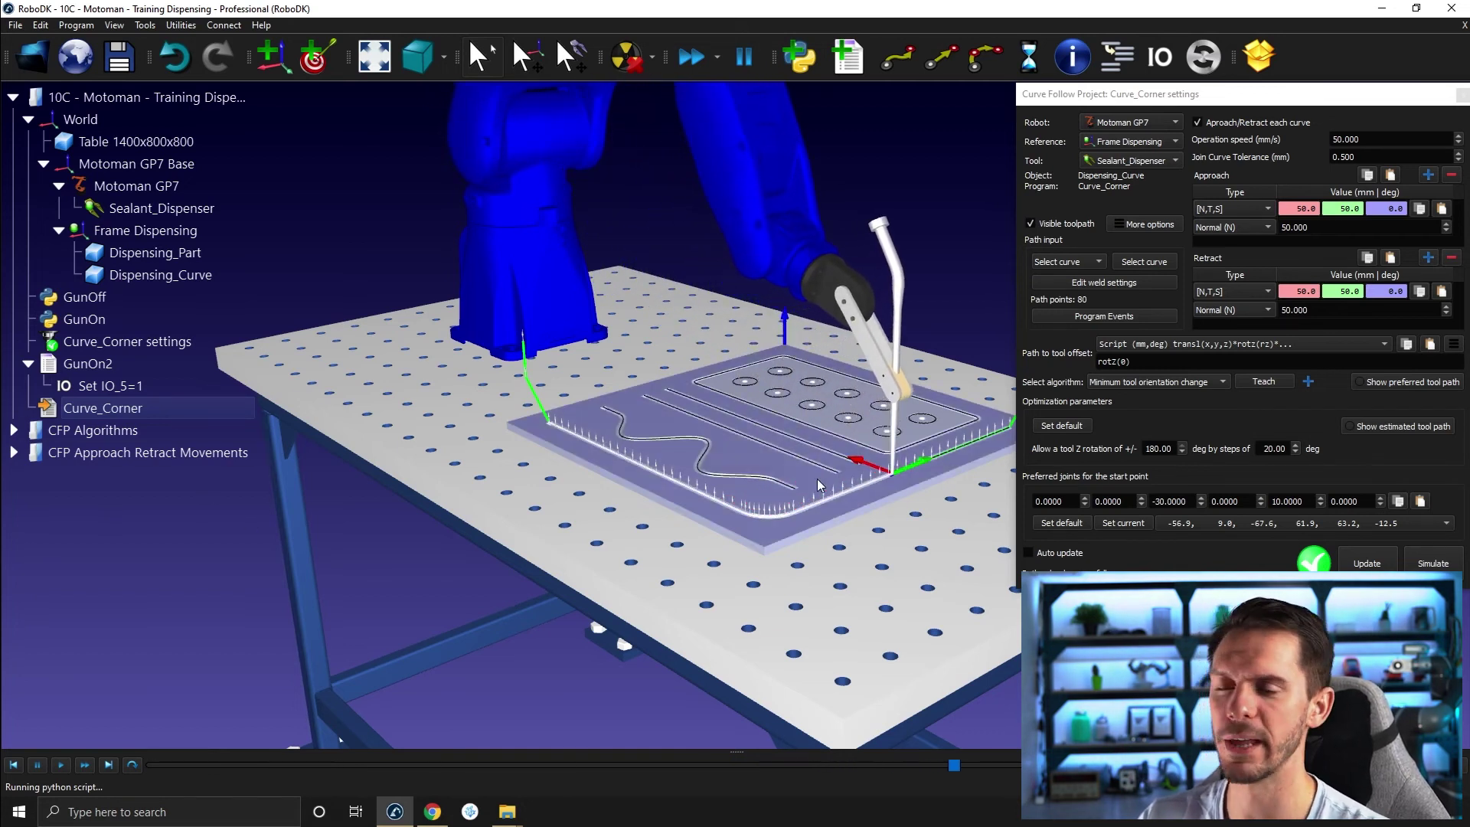
pyautogui.scroll(-2, 817, 479)
pyautogui.moveTo(831, 491); pyautogui.dragTo(770, 479, button='middle')
pyautogui.scroll(-1, 748, 462)
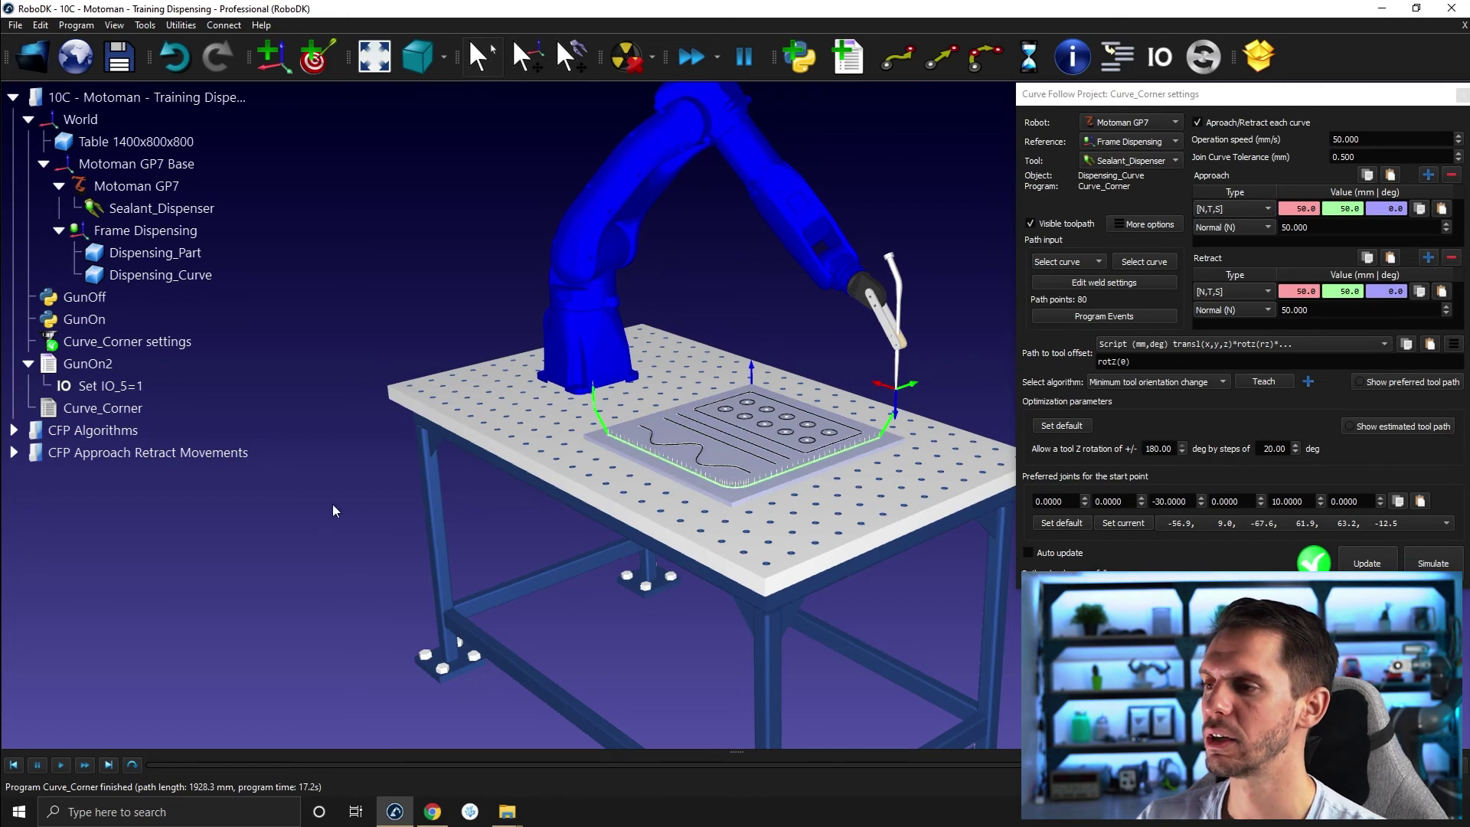
pyautogui.rightClick(155, 408)
pyautogui.click(341, 287)
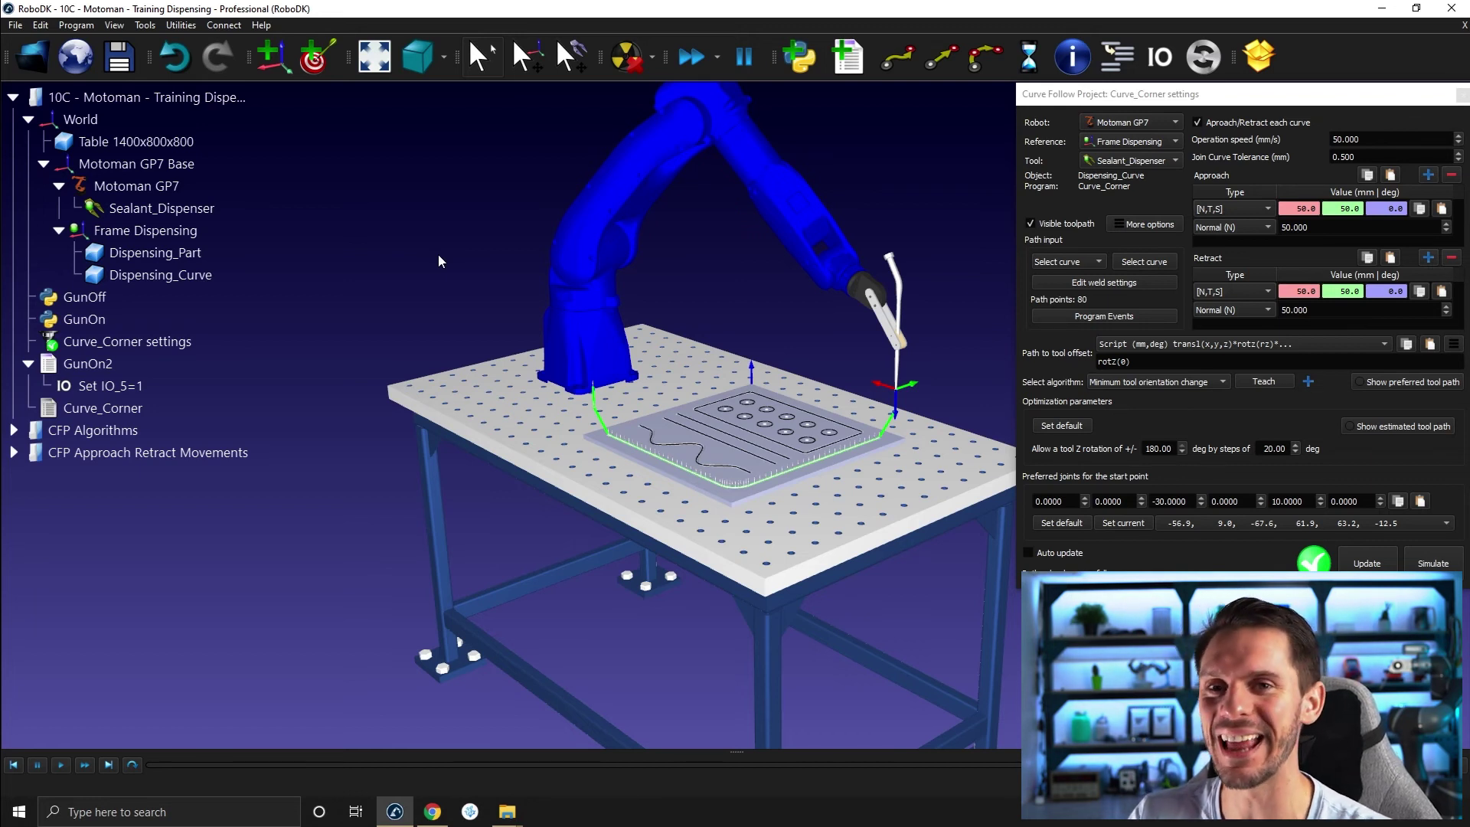
# Step: Try enabling the Program start event in the project's program events, then switch it off and close the event settings
pyautogui.click(1082, 317)
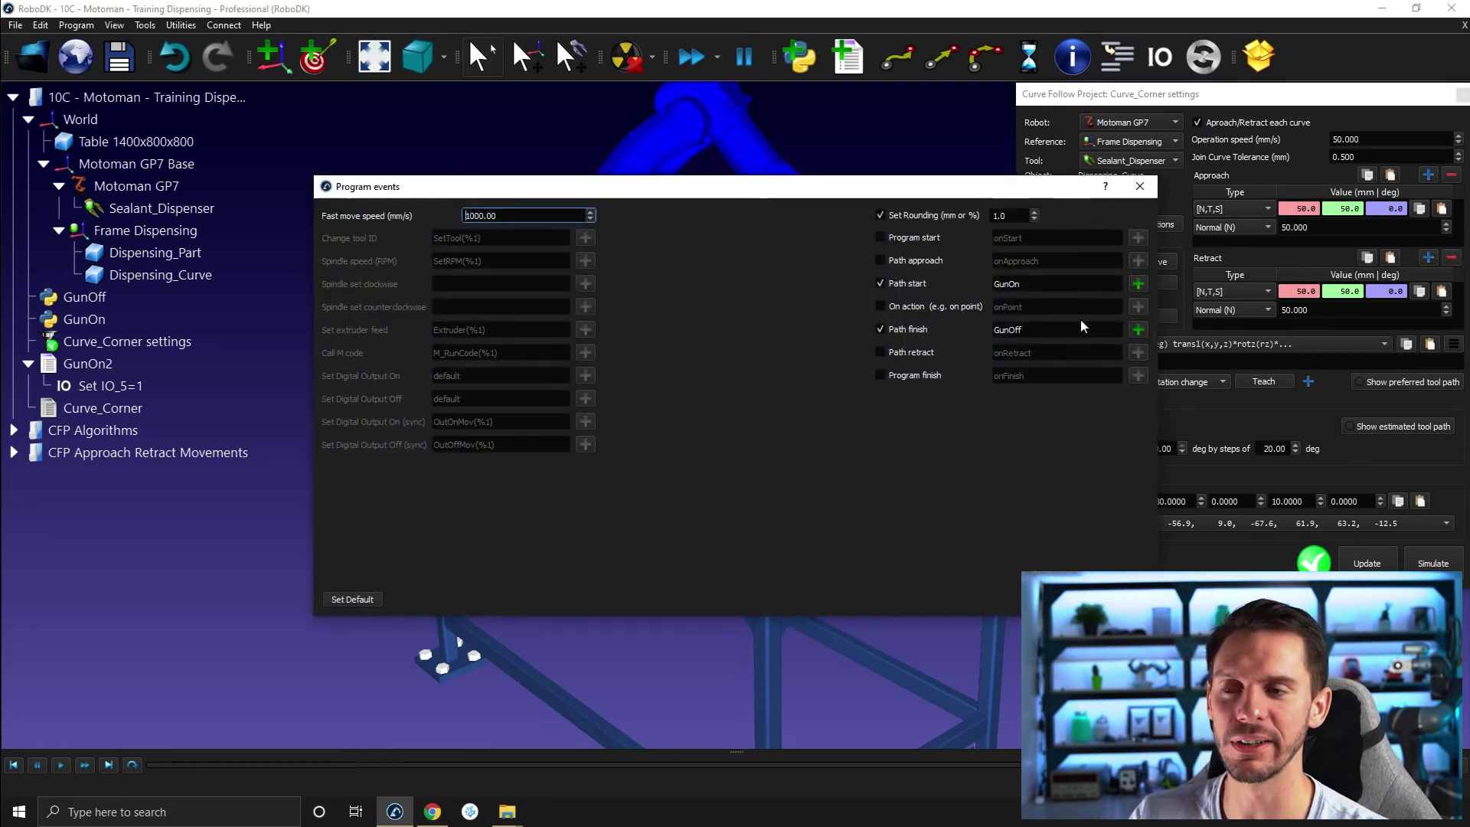
pyautogui.click(880, 237)
pyautogui.click(1018, 238)
pyautogui.hotkey('ctrl', 'a')
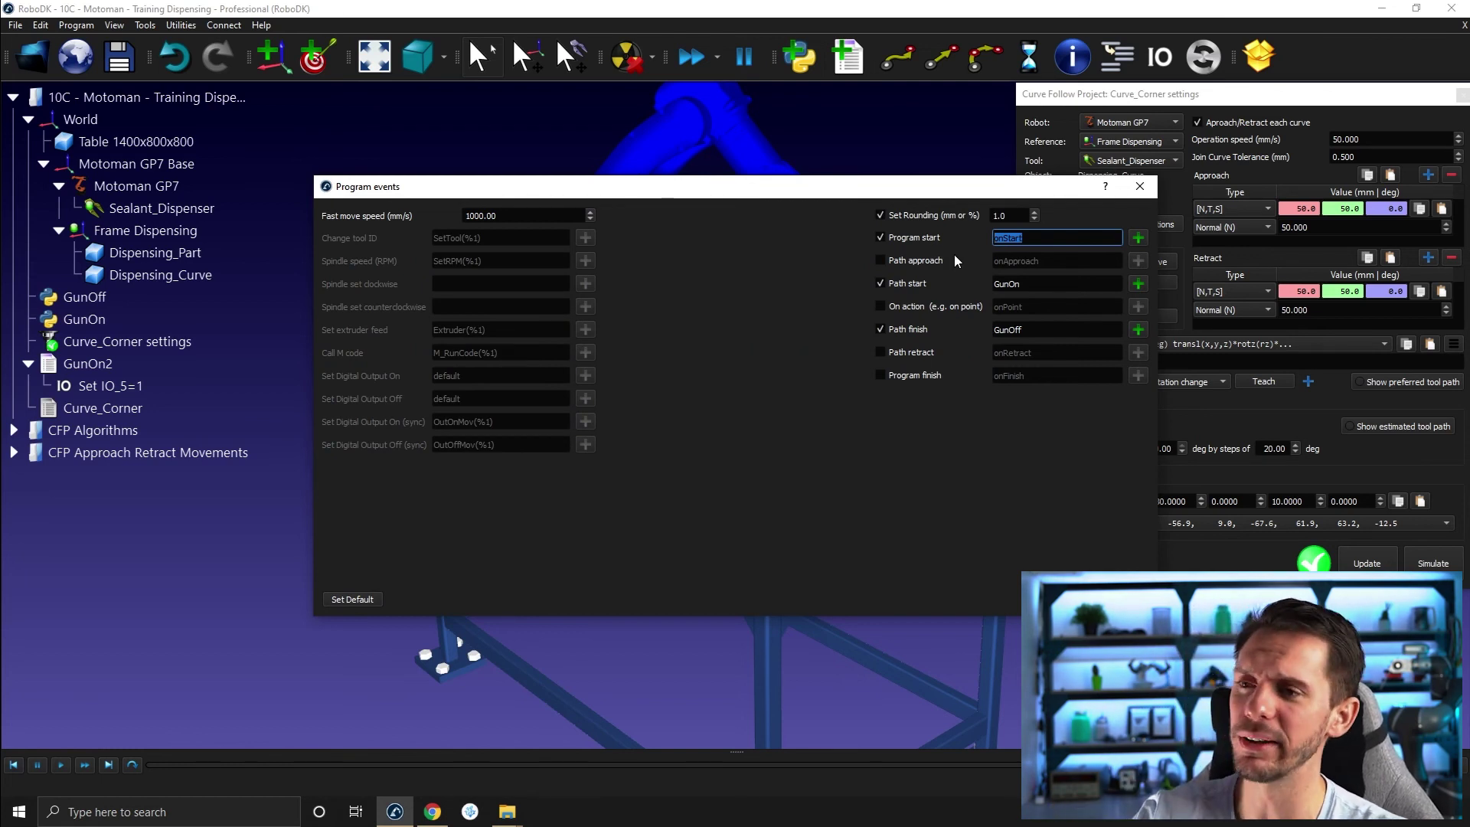
pyautogui.click(905, 235)
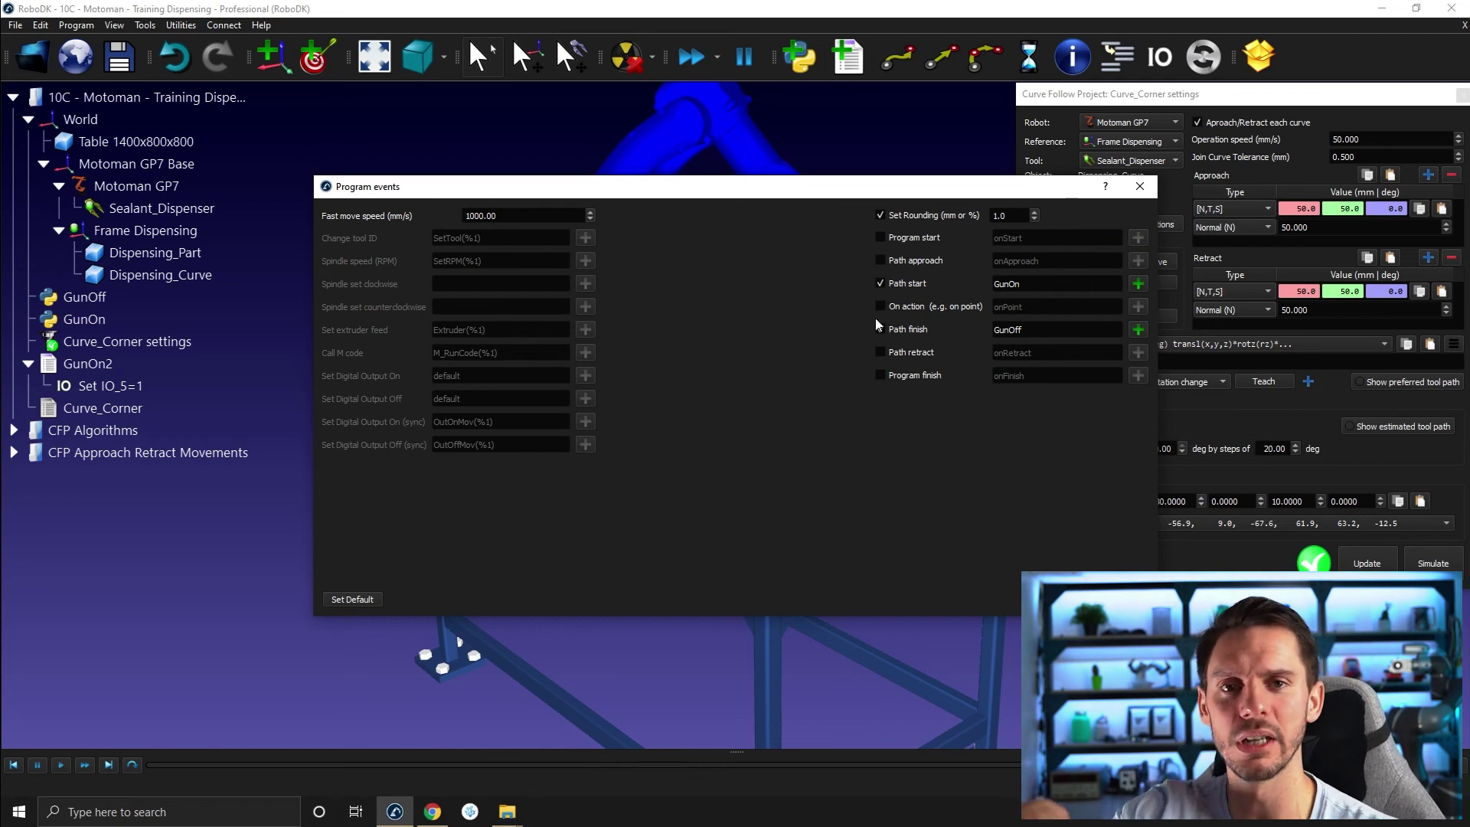
pyautogui.click(880, 329)
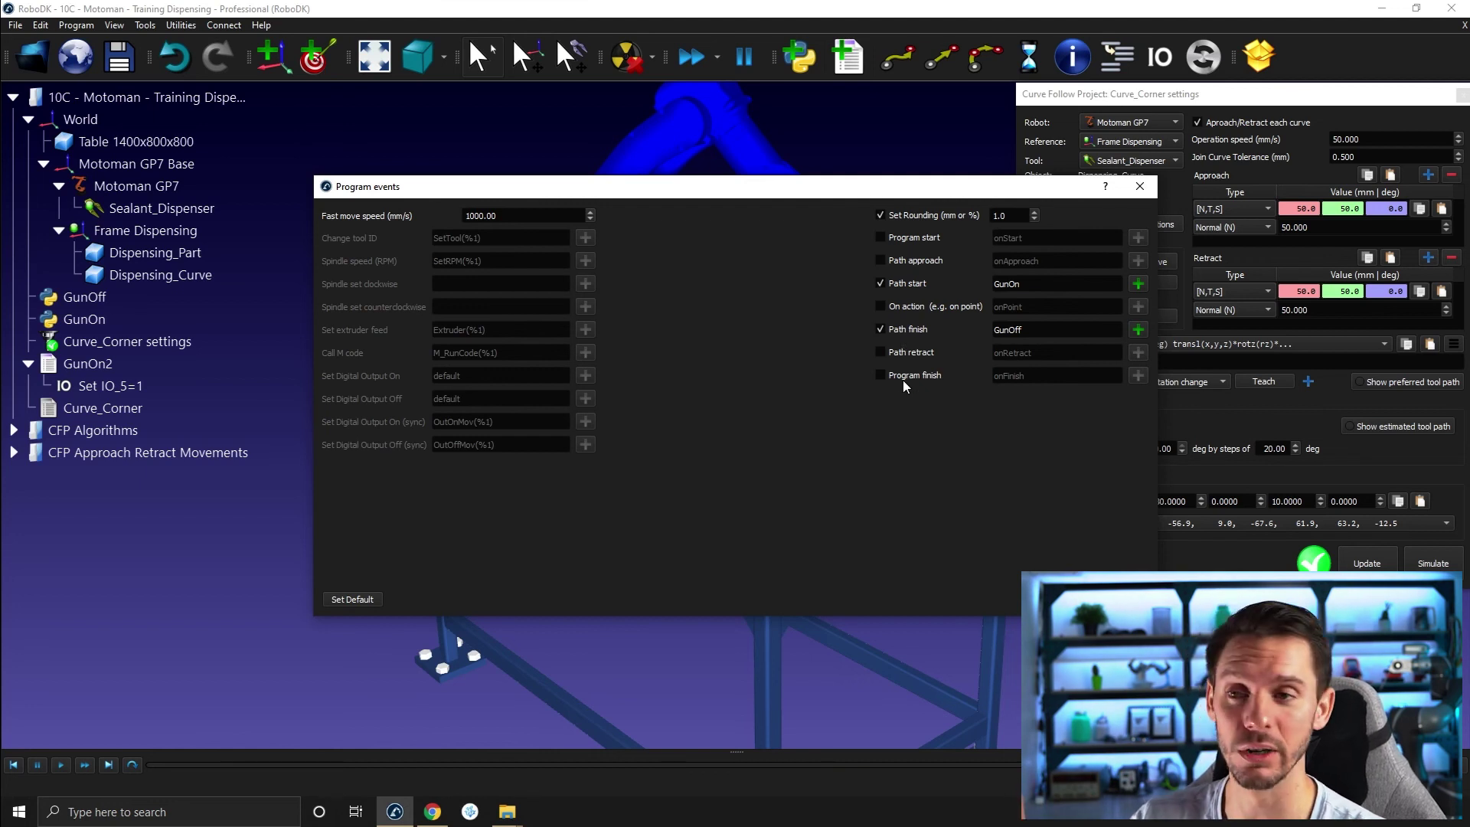
pyautogui.click(1140, 186)
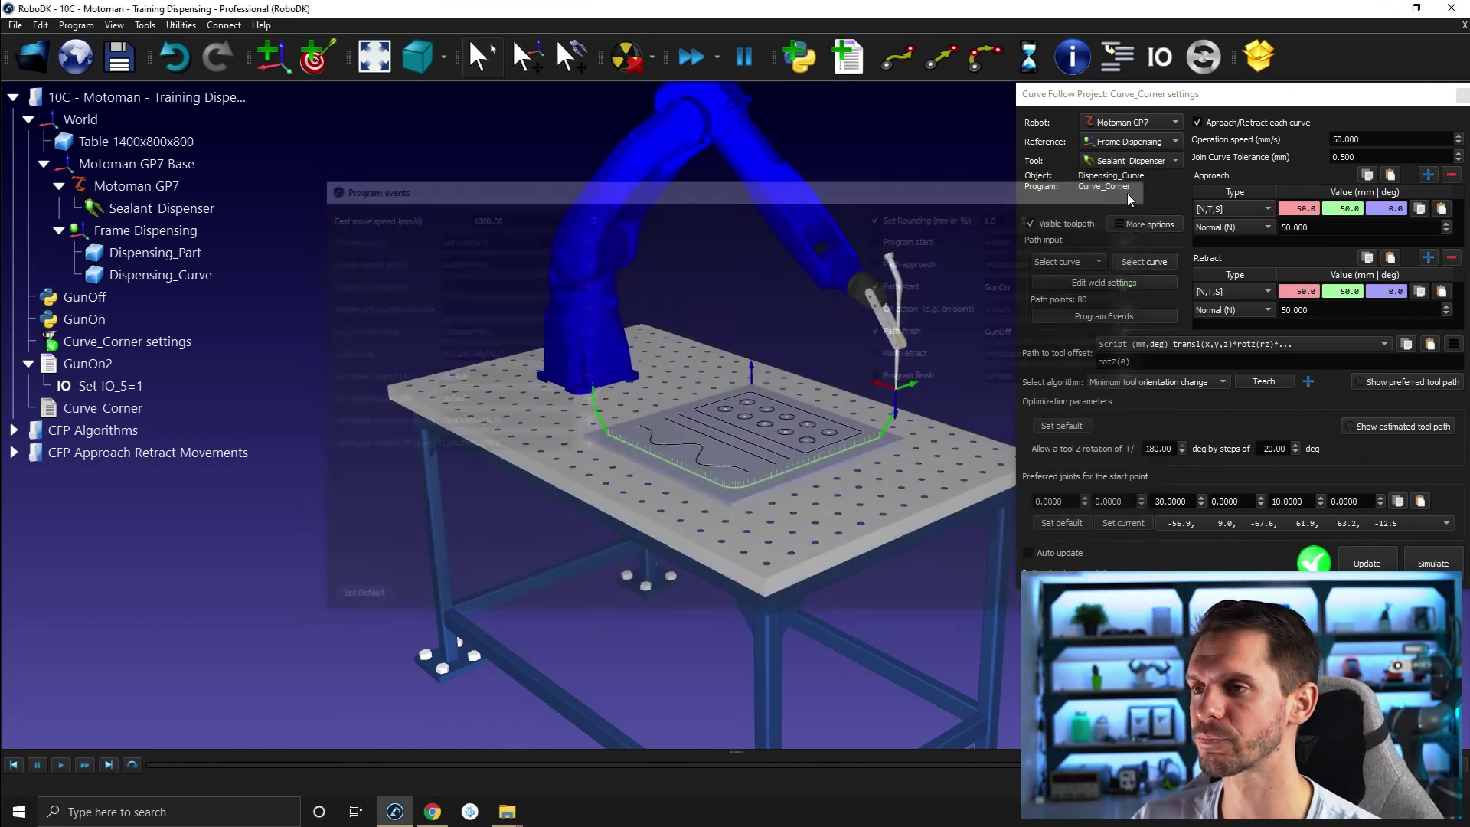